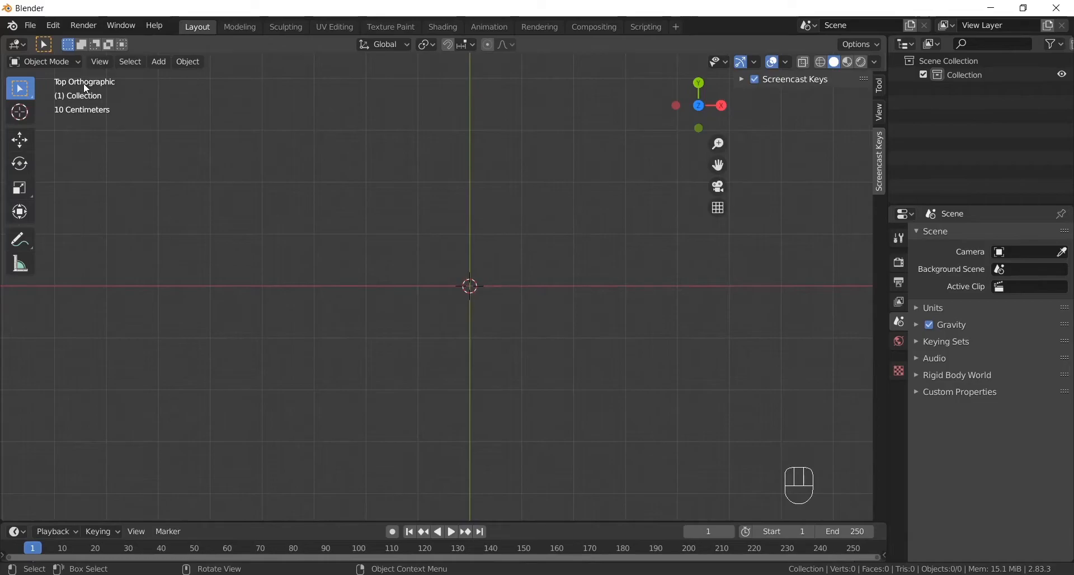
- Add rmm_avatar.png from the 3D_Animated_Logo folder as a reference image in the top view
click(159, 62)
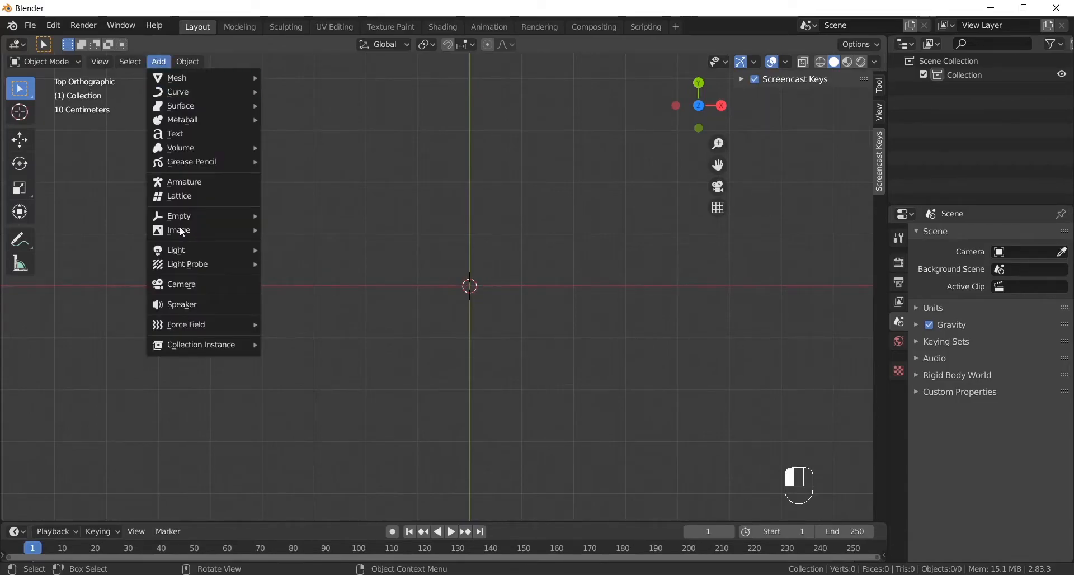
mouse_move(183, 230)
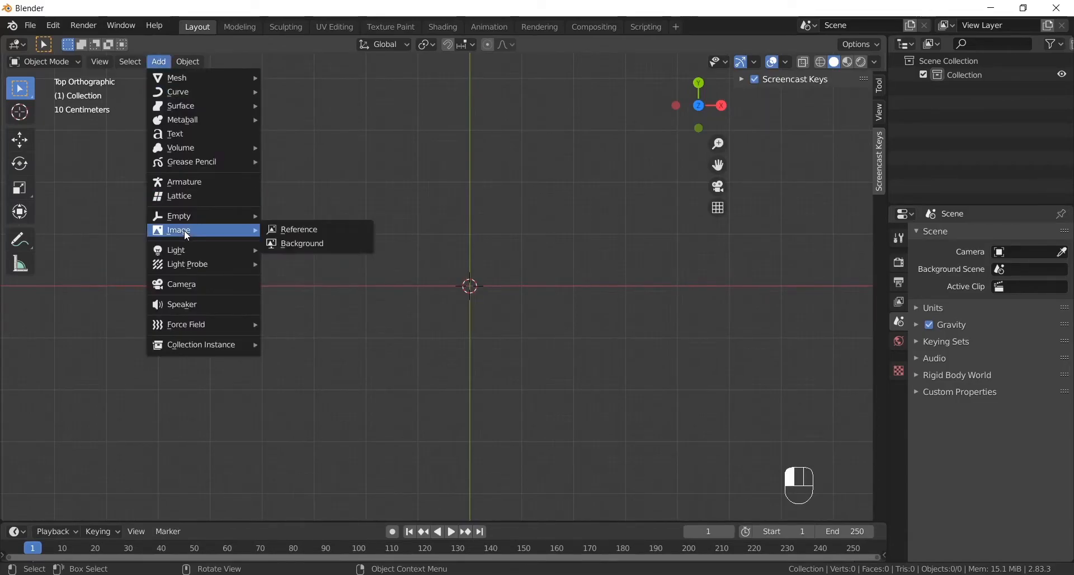
click(289, 231)
click(348, 144)
click(480, 144)
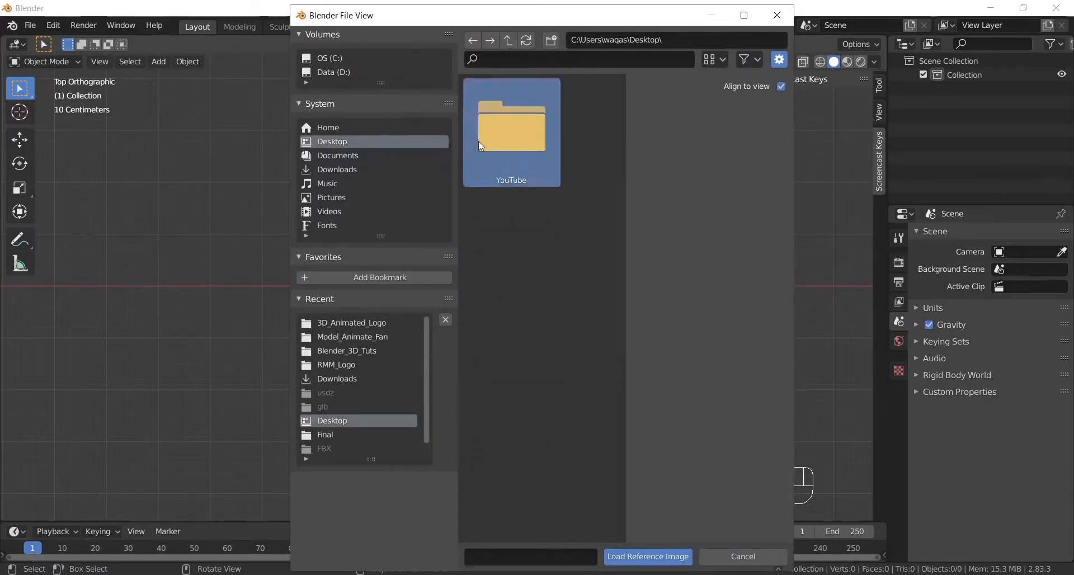
double_click(478, 141)
double_click(497, 133)
double_click(518, 143)
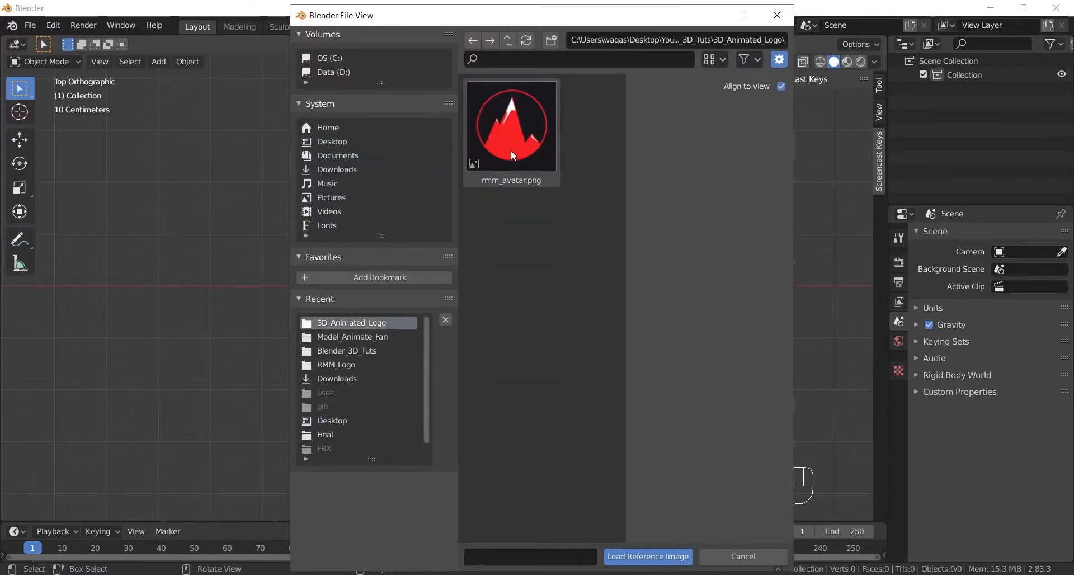
click(518, 146)
double_click(516, 140)
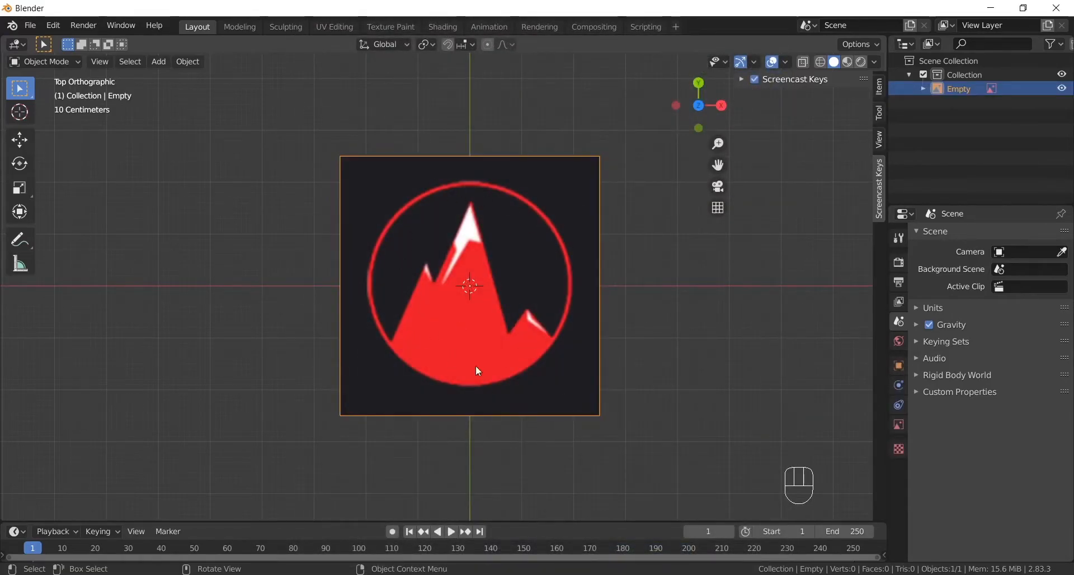
- Enable transparency for the reference image and set its opacity to 0.3
click(899, 426)
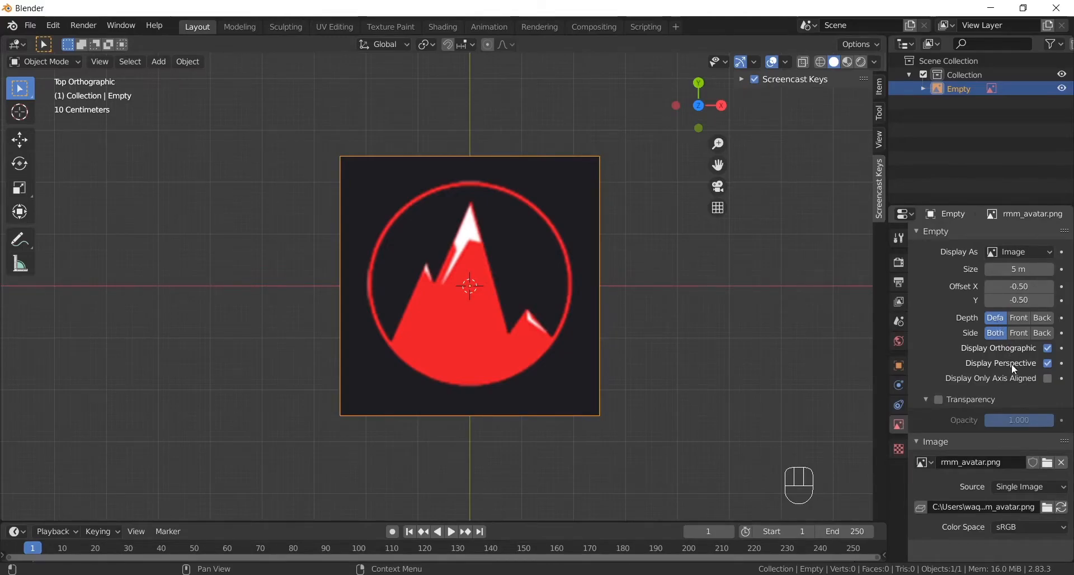
click(937, 400)
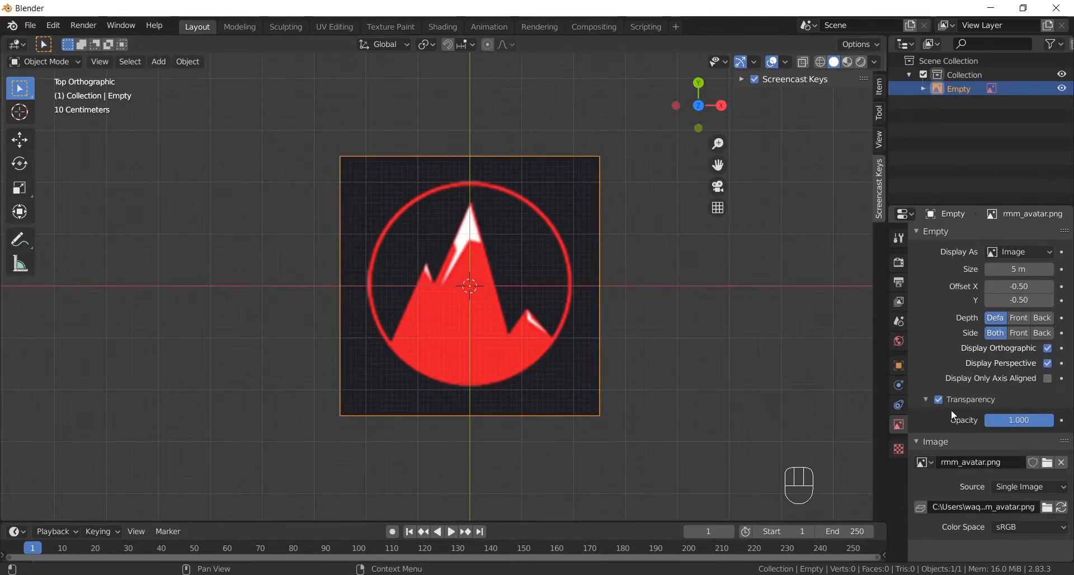
drag(1036, 425, 987, 426)
click(1025, 419)
text(0)
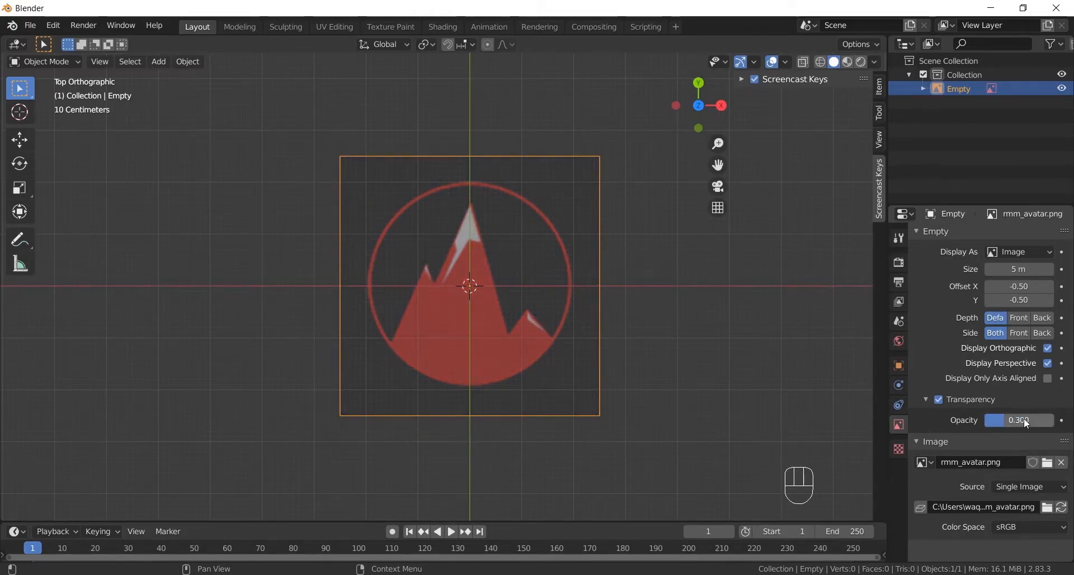
- Show the selectability toggles in the Outliner, make the reference image unselectable, and test it with box selections over the logo
click(1056, 44)
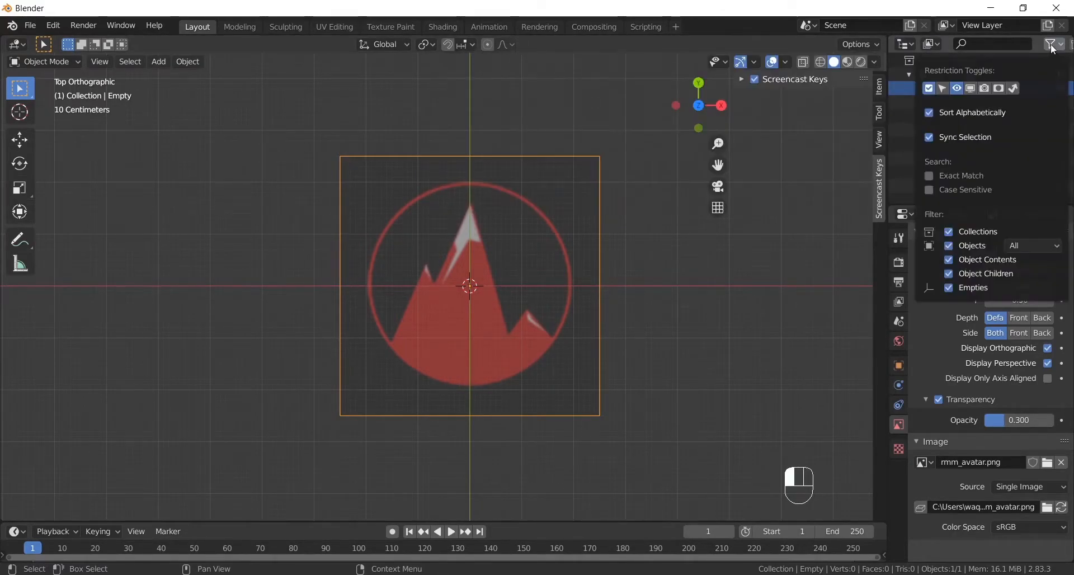
click(943, 89)
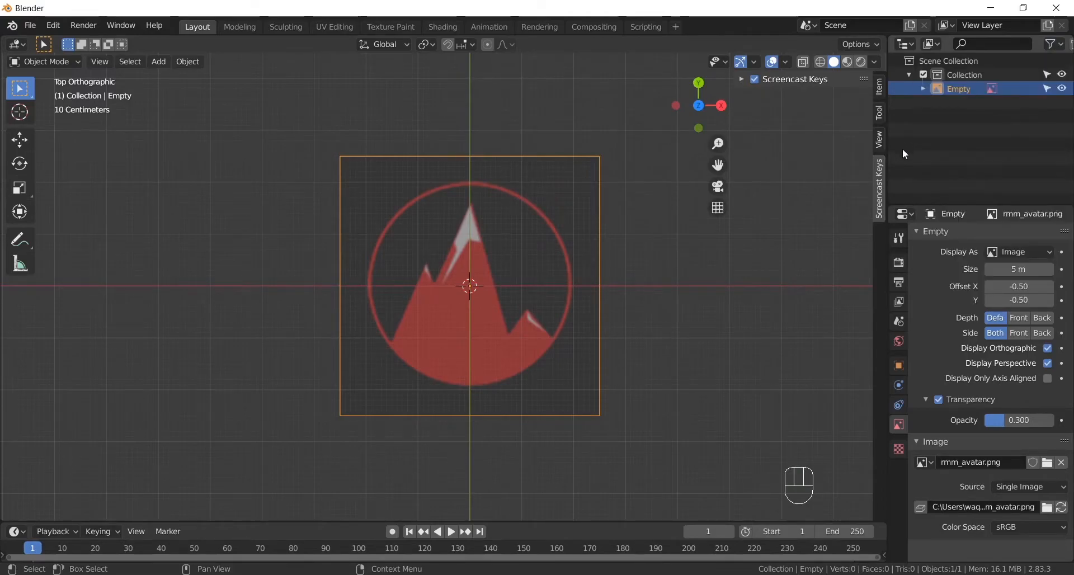
click(1045, 88)
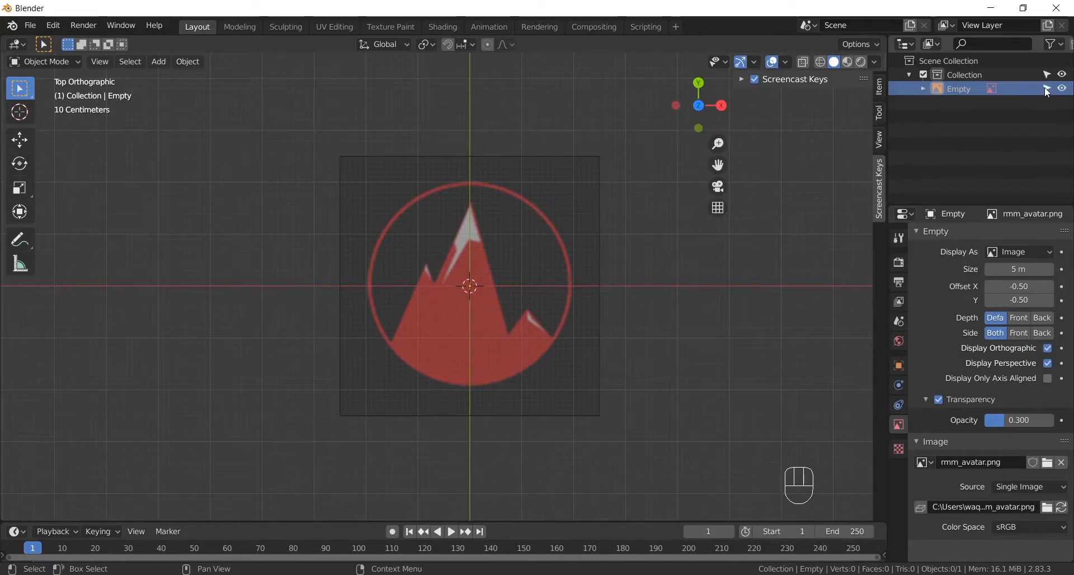
drag(434, 232, 516, 348)
drag(362, 180, 608, 422)
drag(364, 178, 584, 400)
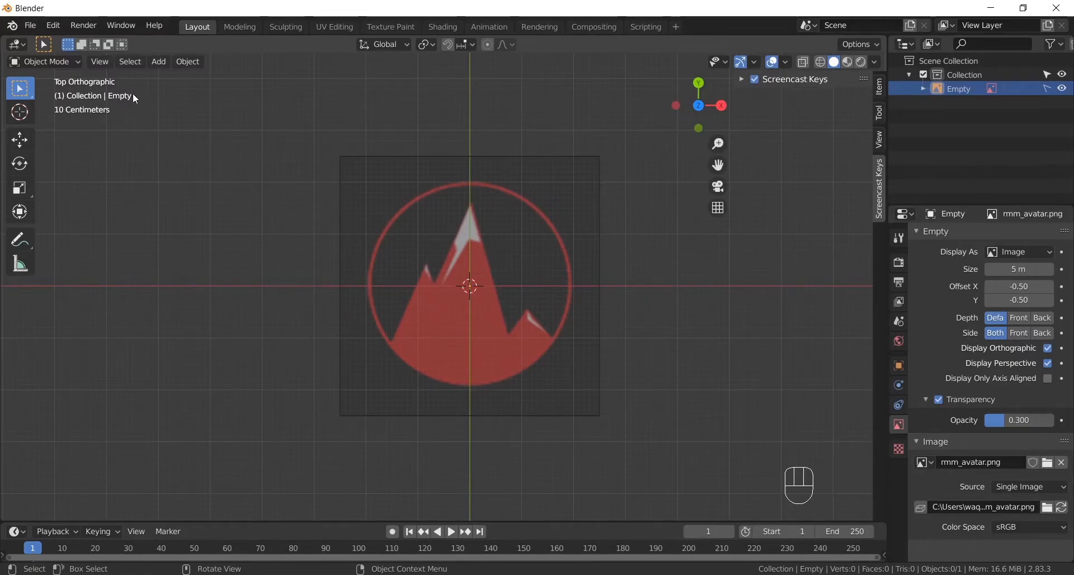
- Add a mesh circle and scale it up to match the outer ring of the logo
click(154, 63)
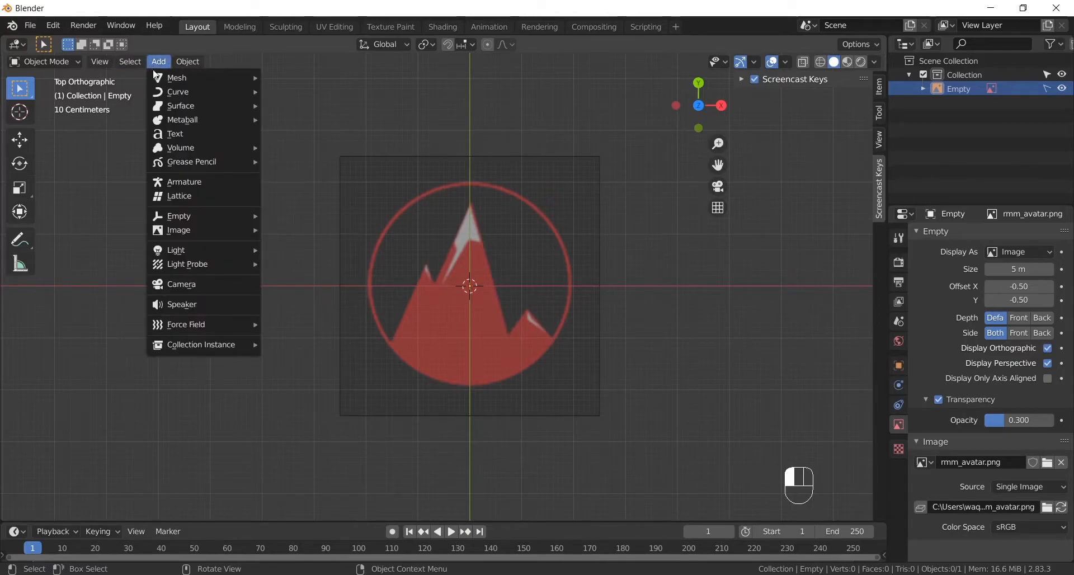
mouse_move(160, 81)
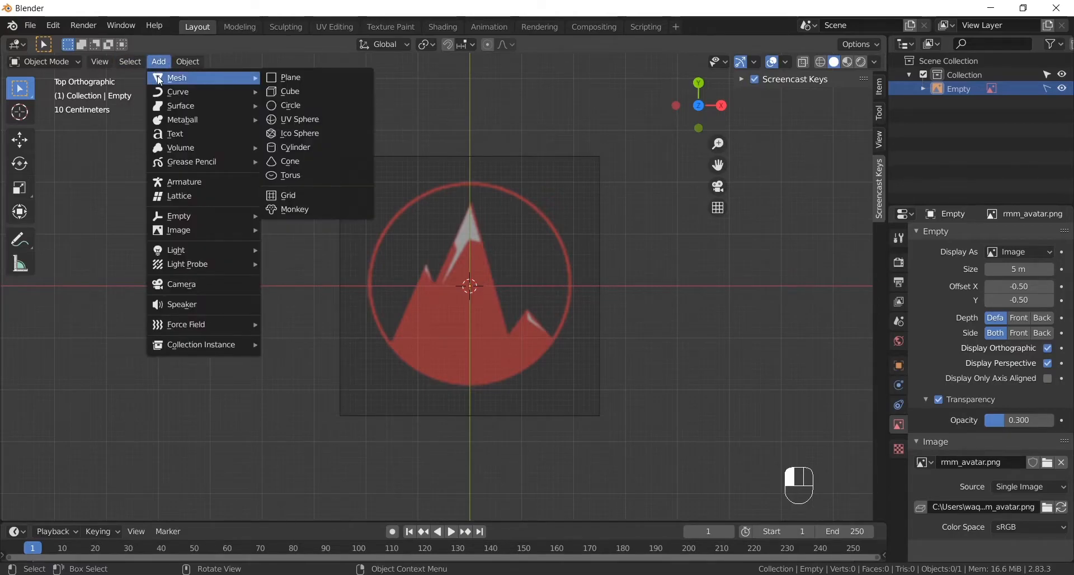
click(293, 107)
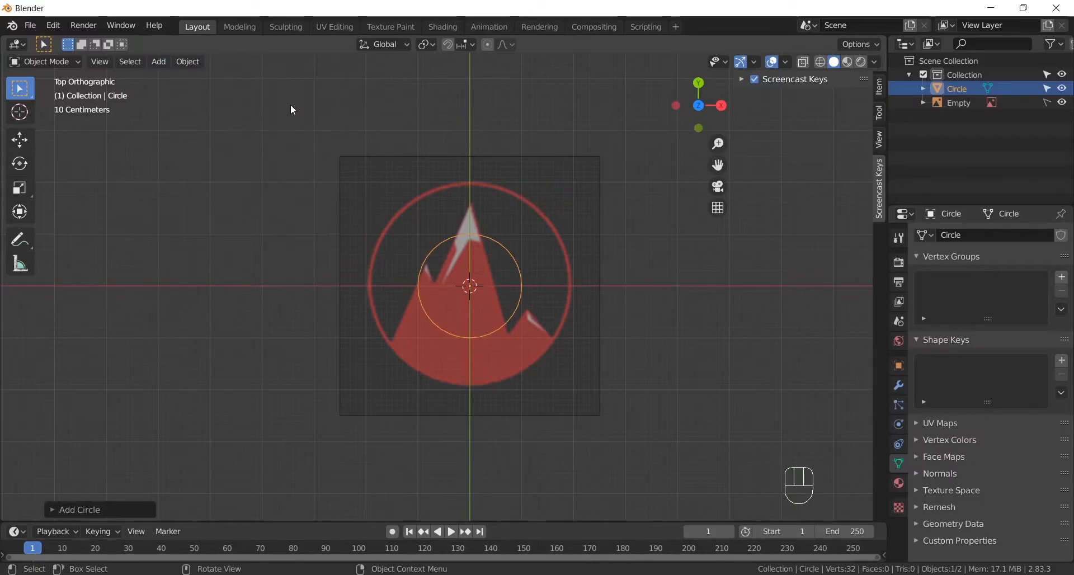
key(s)
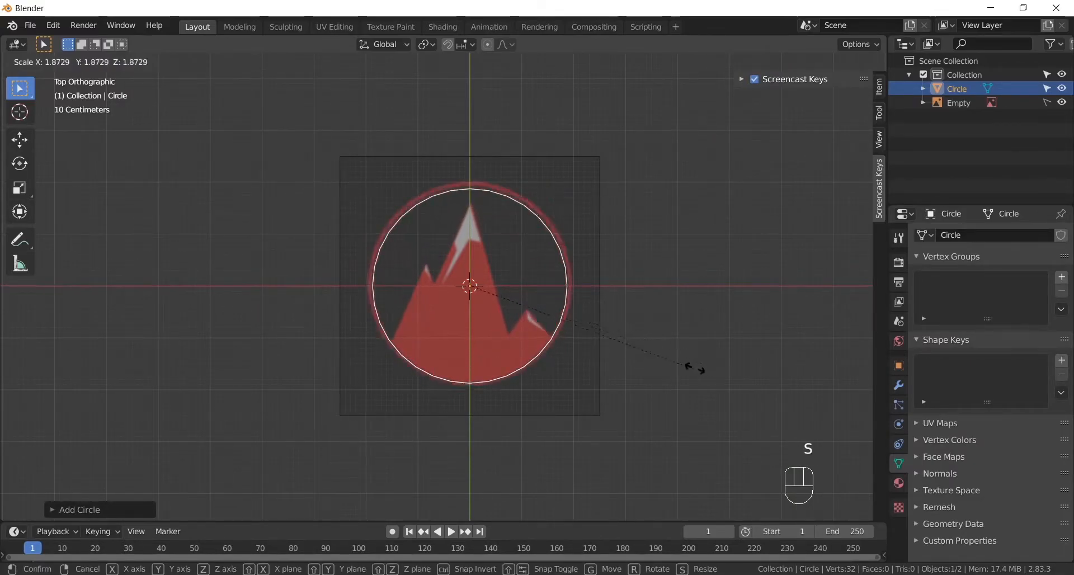
click(711, 361)
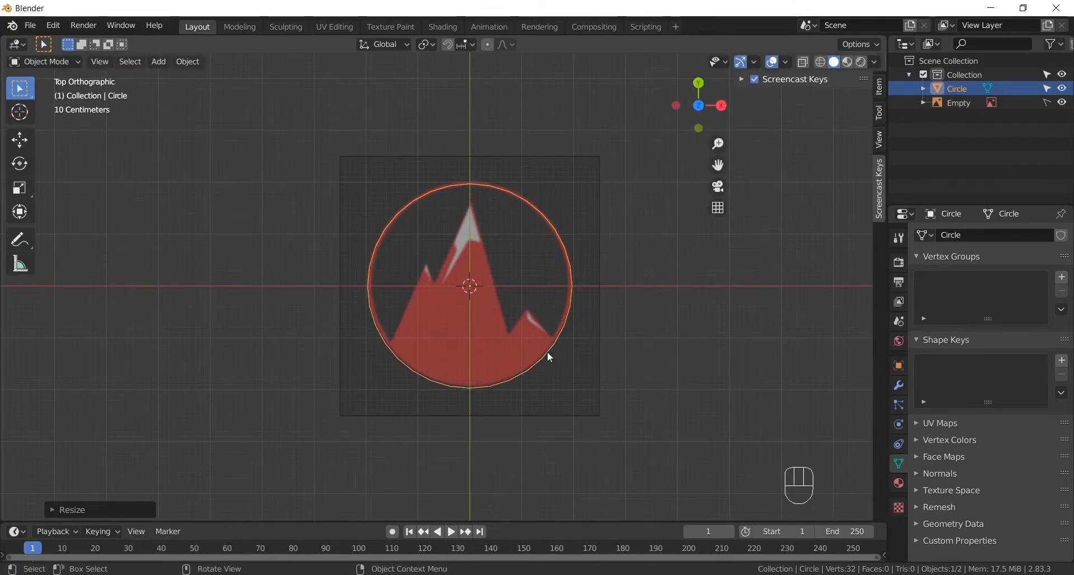
- Fill the circle with a face in Edit Mode and inset that face by about 0.09 m
click(65, 63)
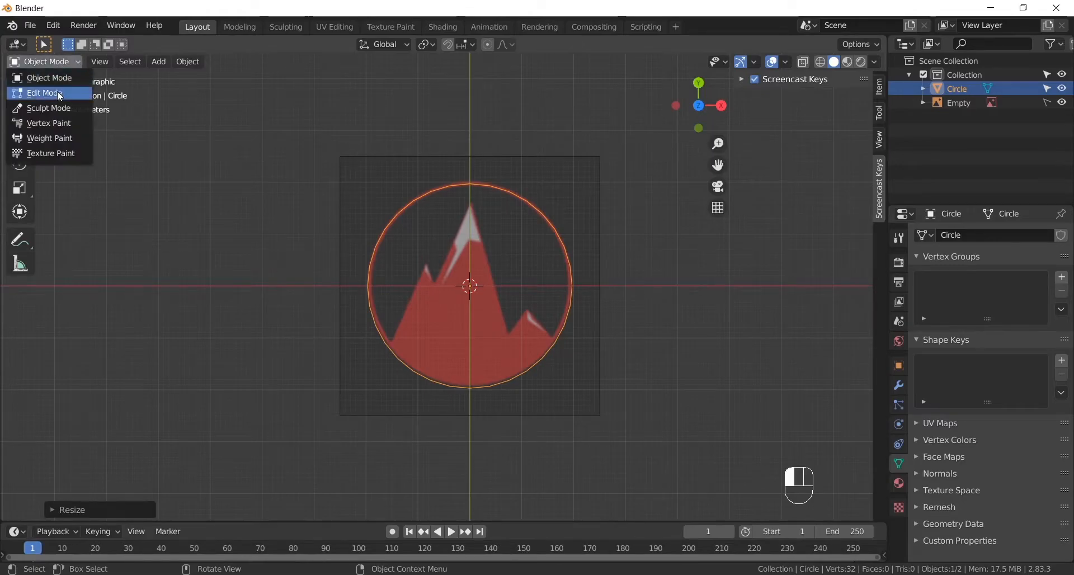
click(57, 90)
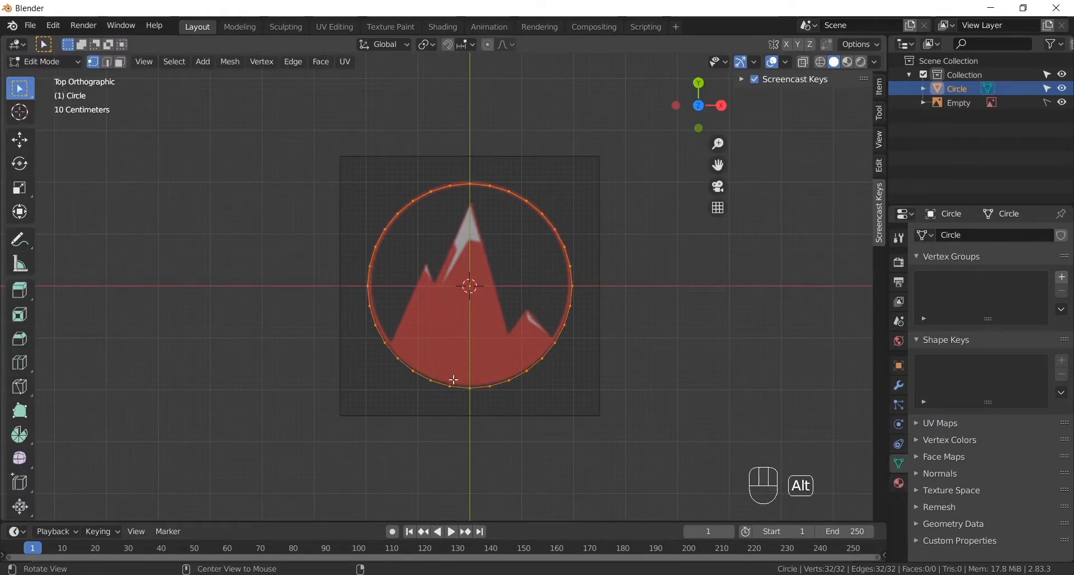
key(f)
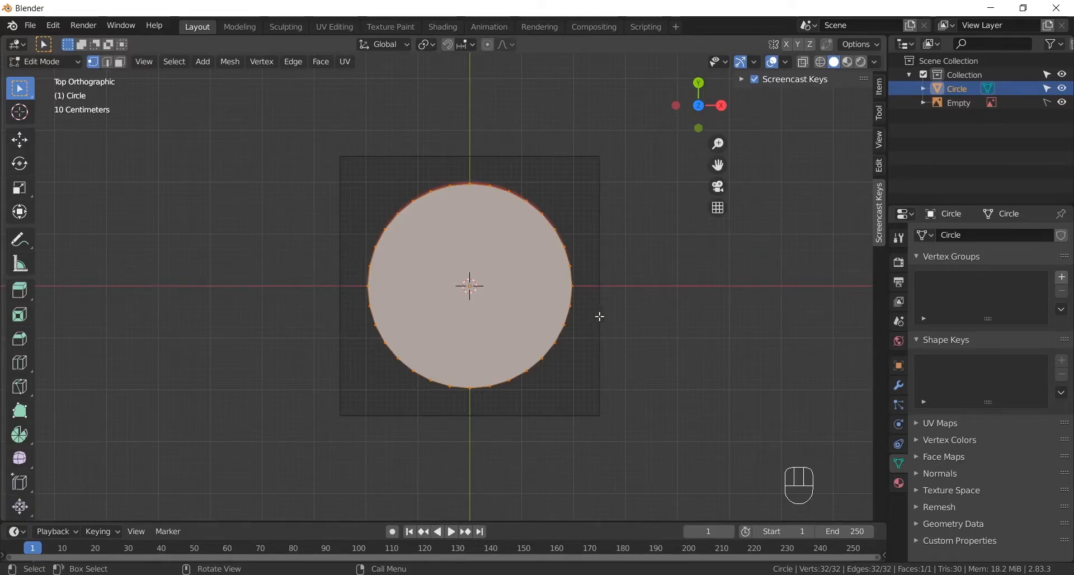
key(i)
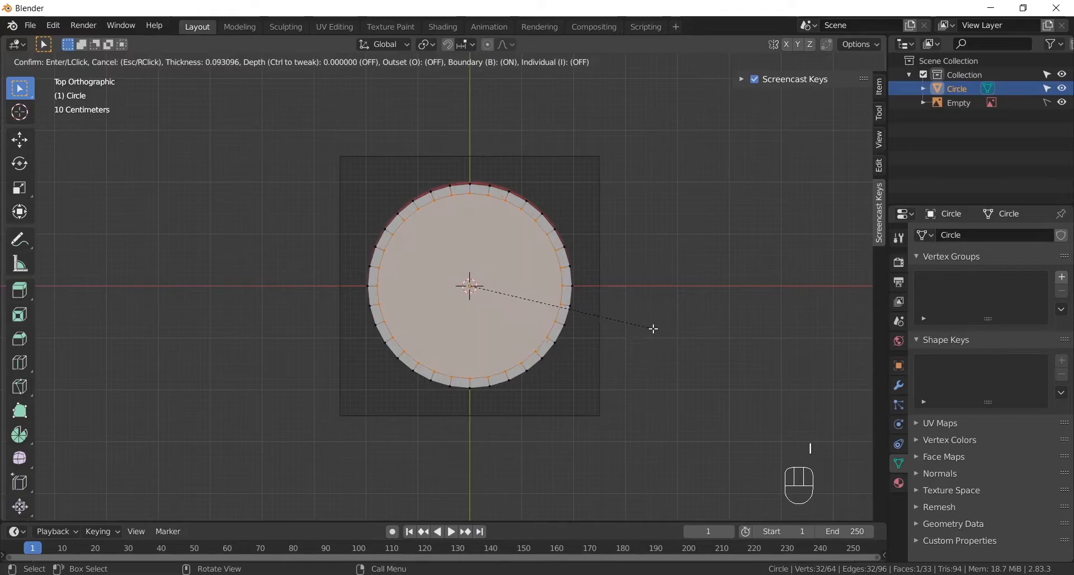
click(656, 329)
- Delete the circle's inner face to leave only the ring, and return to Object Mode
alt+middle_drag(455, 361, 475, 301)
scroll(417, 330, up, 3)
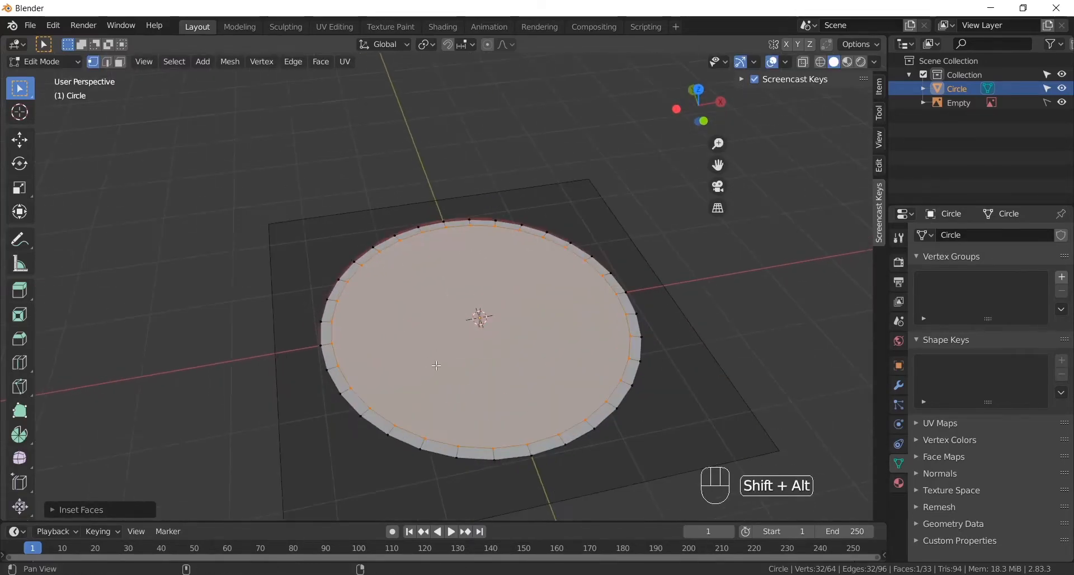
shift+middle_drag(426, 363, 474, 318)
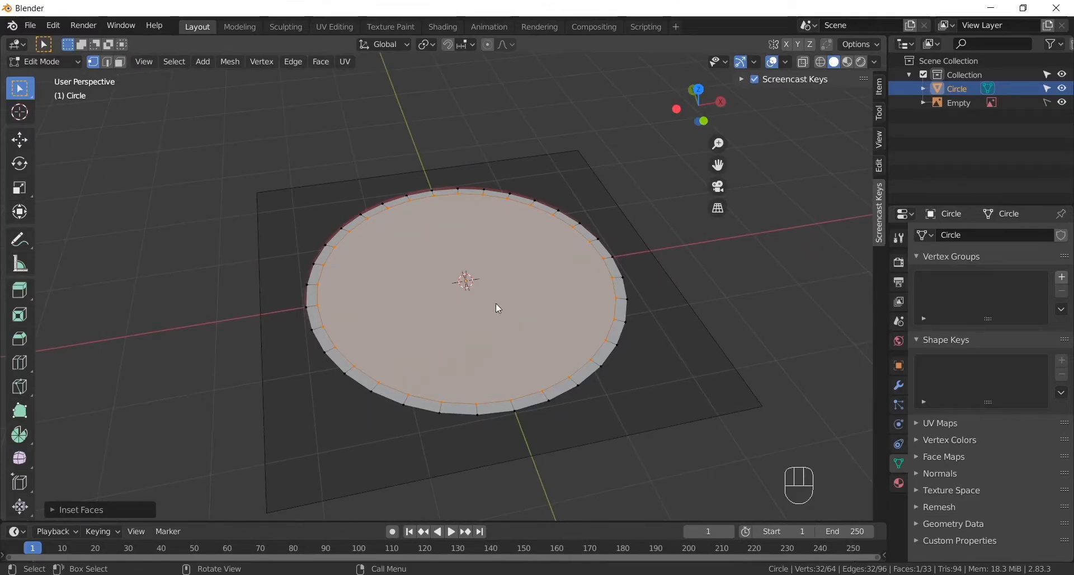
key(x)
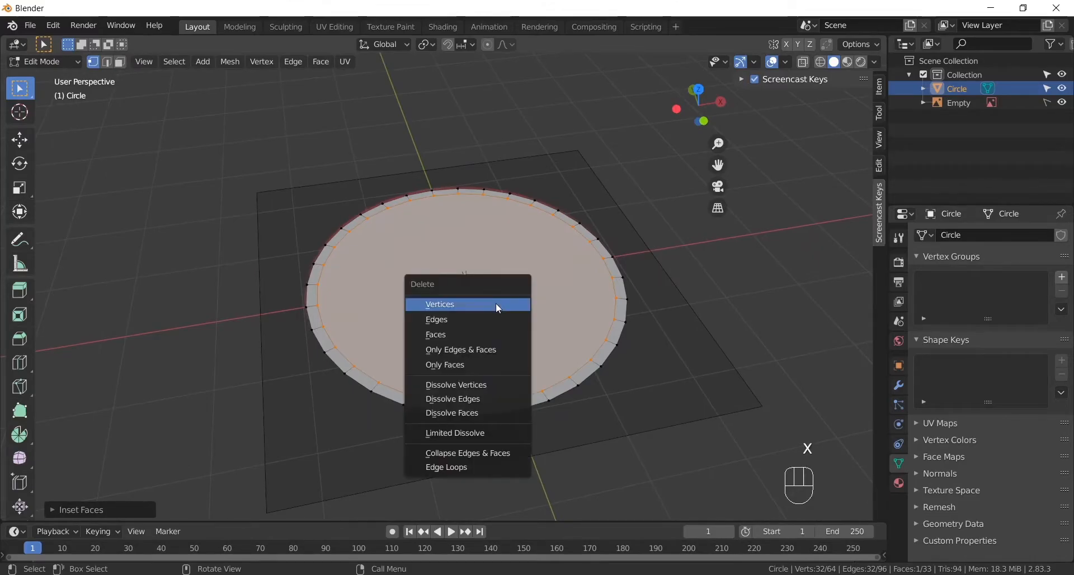
click(443, 337)
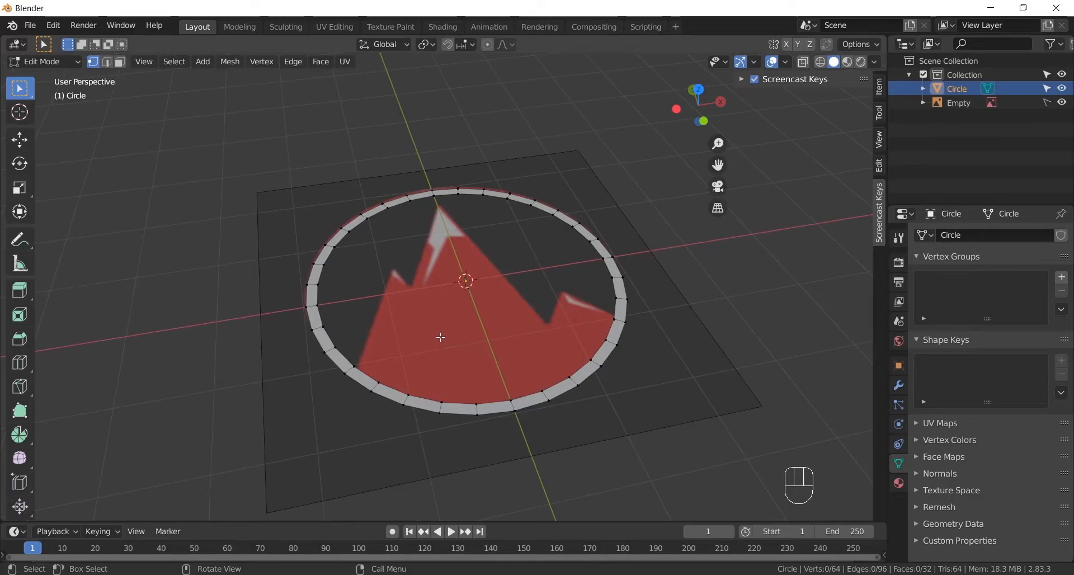
click(58, 62)
click(54, 77)
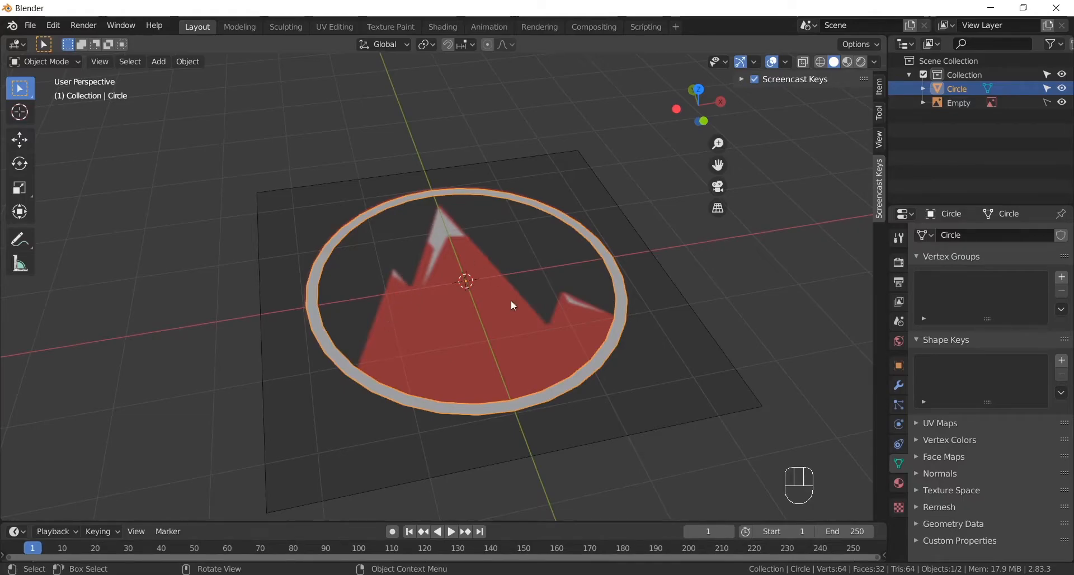
- Add a mesh plane at the centre of the logo in the top orthographic view
key(KP_7)
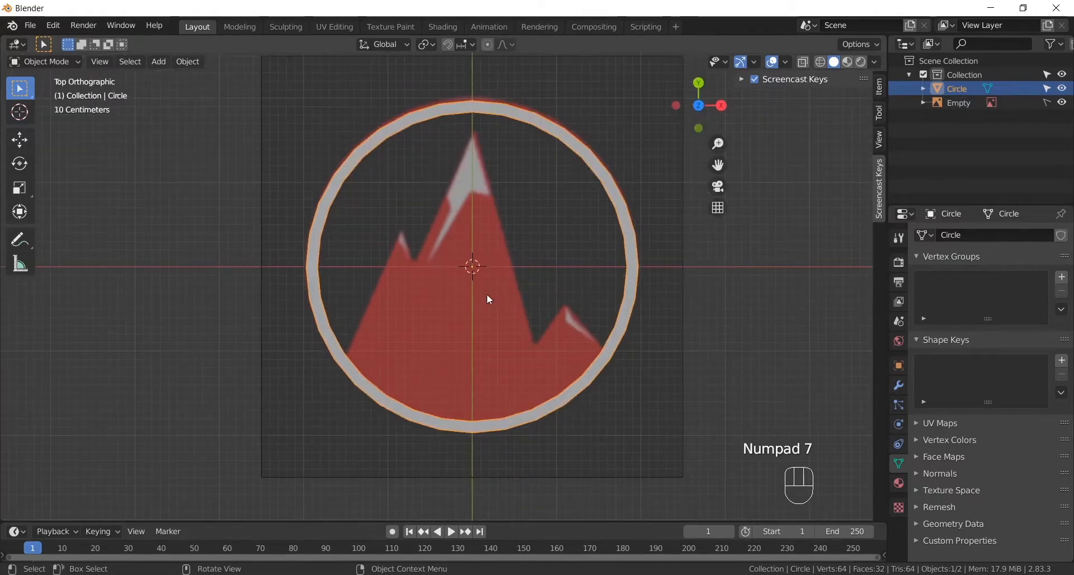
alt+shift+drag(473, 269, 467, 281)
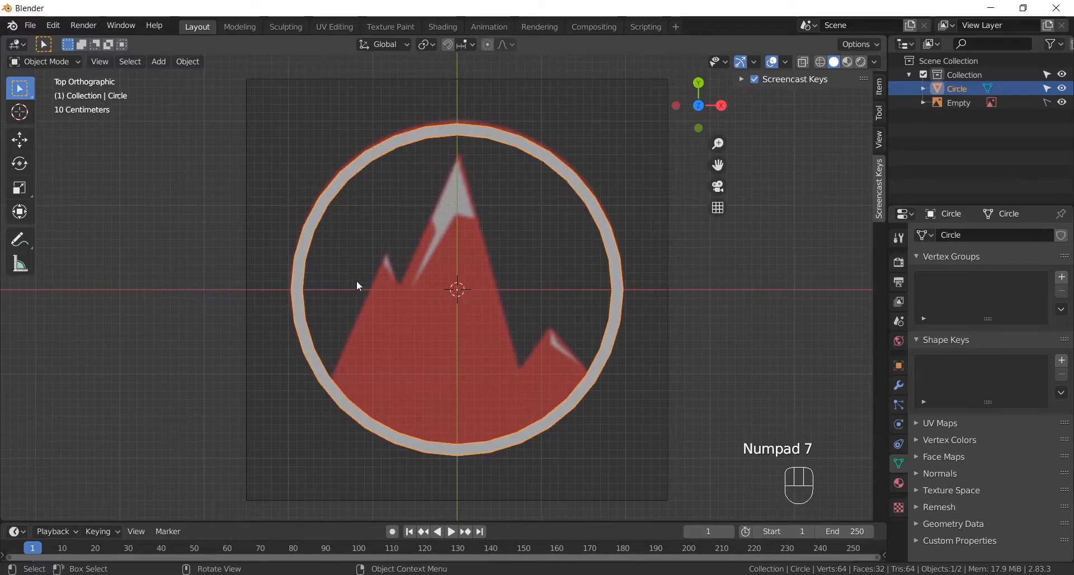
click(164, 63)
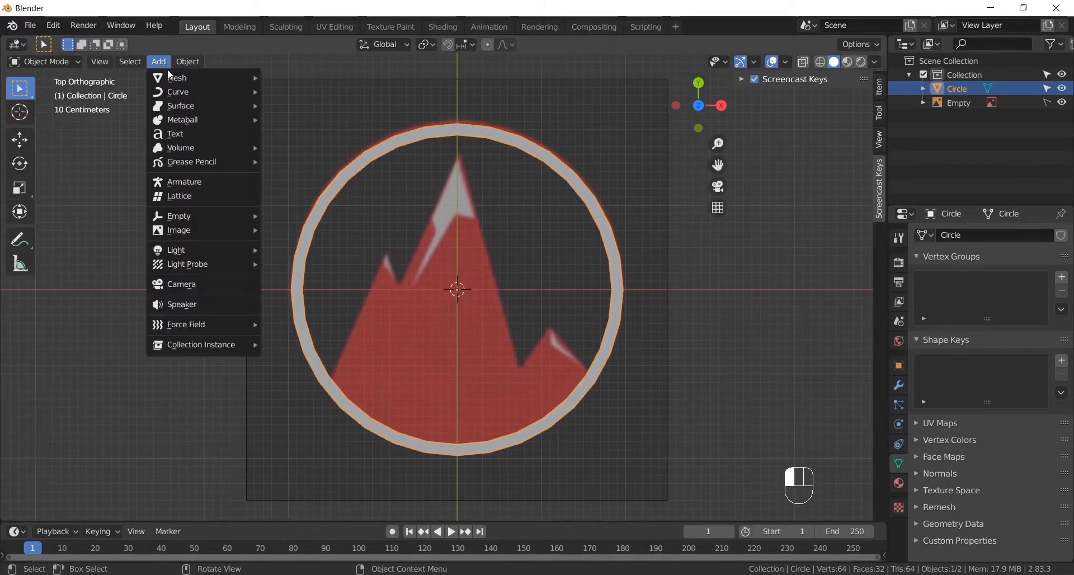
mouse_move(176, 77)
click(305, 78)
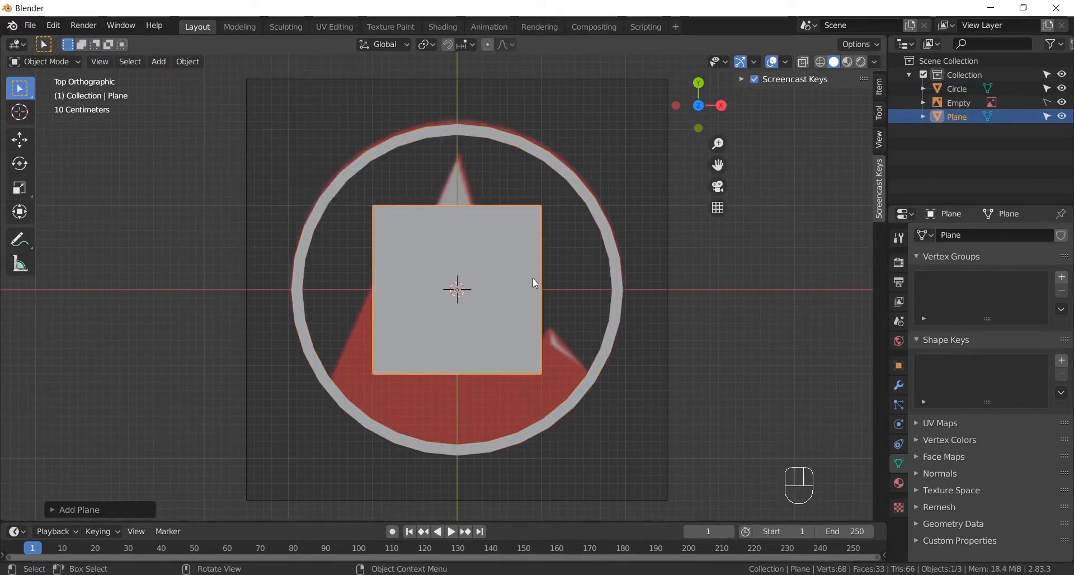
- Select the plane and switch it to Edit Mode
click(64, 61)
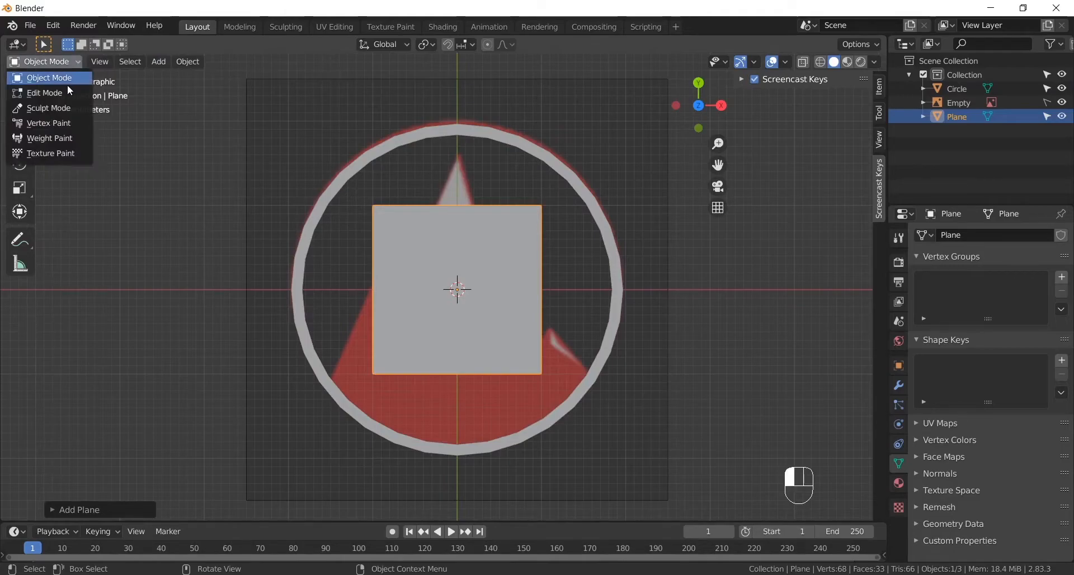
click(68, 84)
click(65, 71)
click(67, 62)
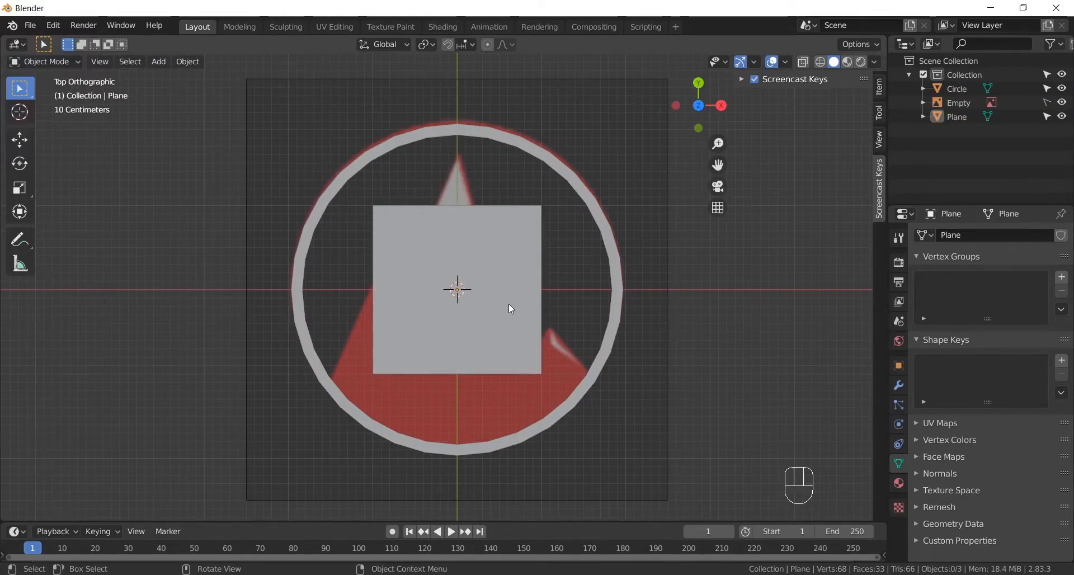
click(509, 305)
click(54, 61)
click(52, 95)
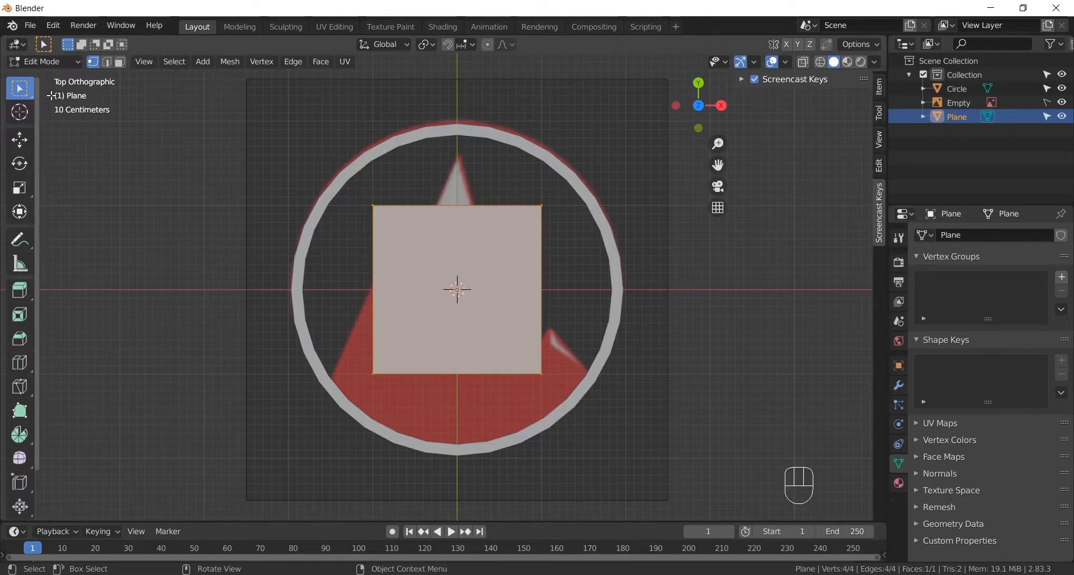
- Merge all four vertices of the plane into a single vertex at the center
shift+click(541, 206)
shift+click(541, 373)
shift+click(375, 372)
click(234, 61)
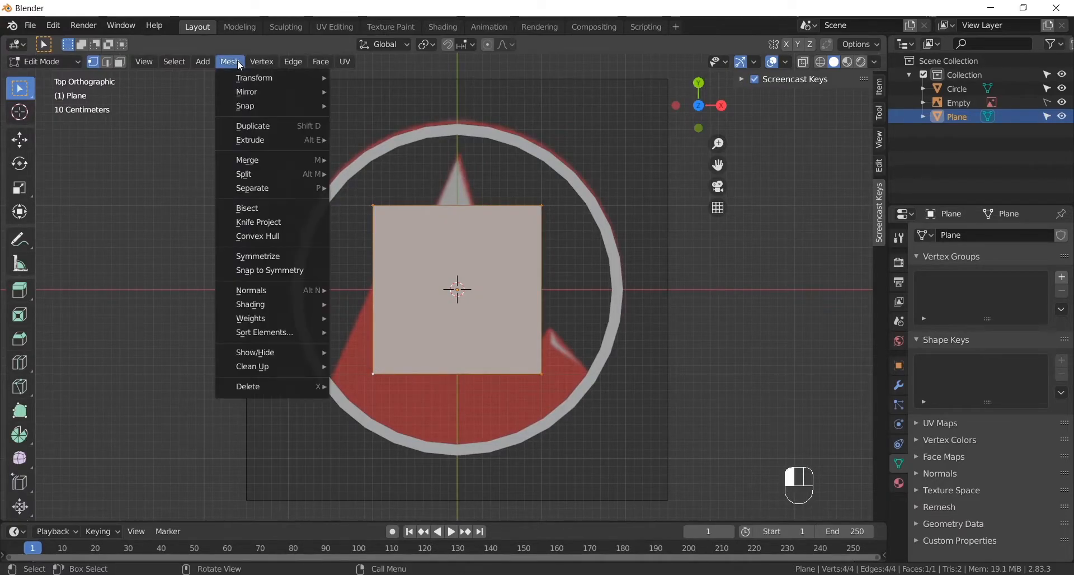
mouse_move(250, 110)
mouse_move(278, 166)
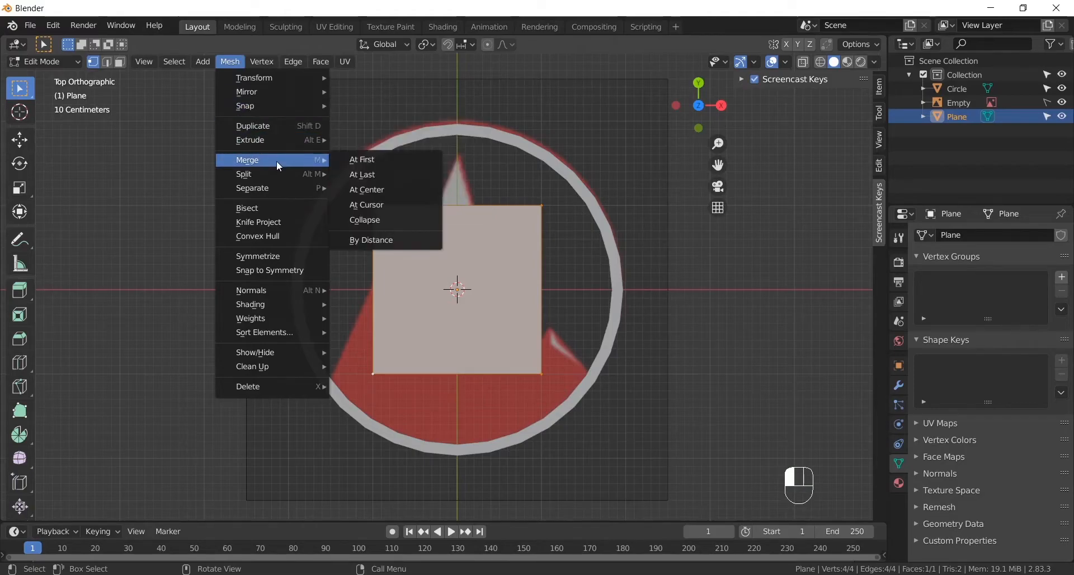
click(368, 189)
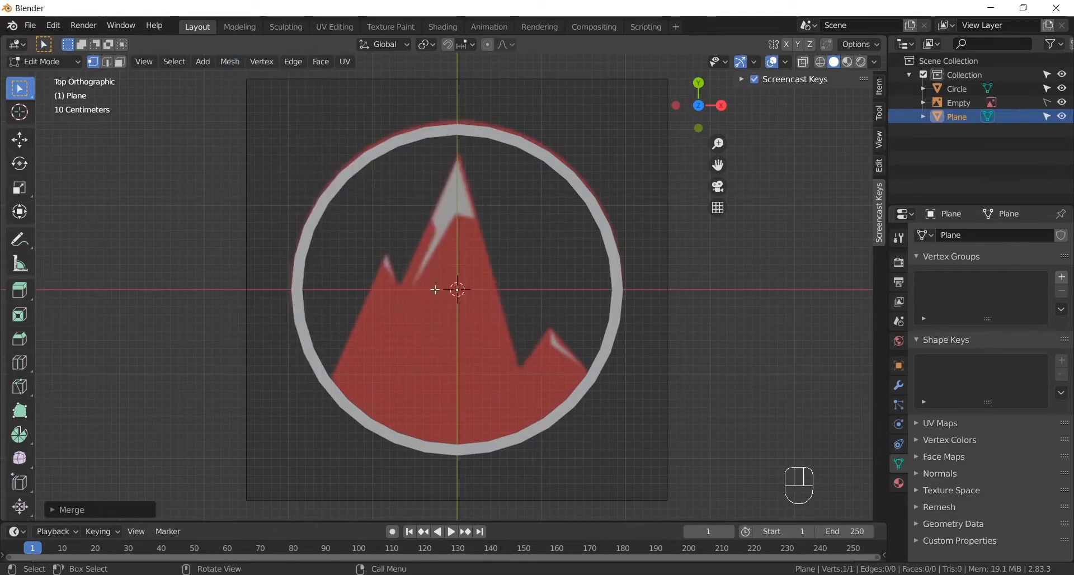
scroll(434, 290, up, 3)
scroll(464, 290, down, 1)
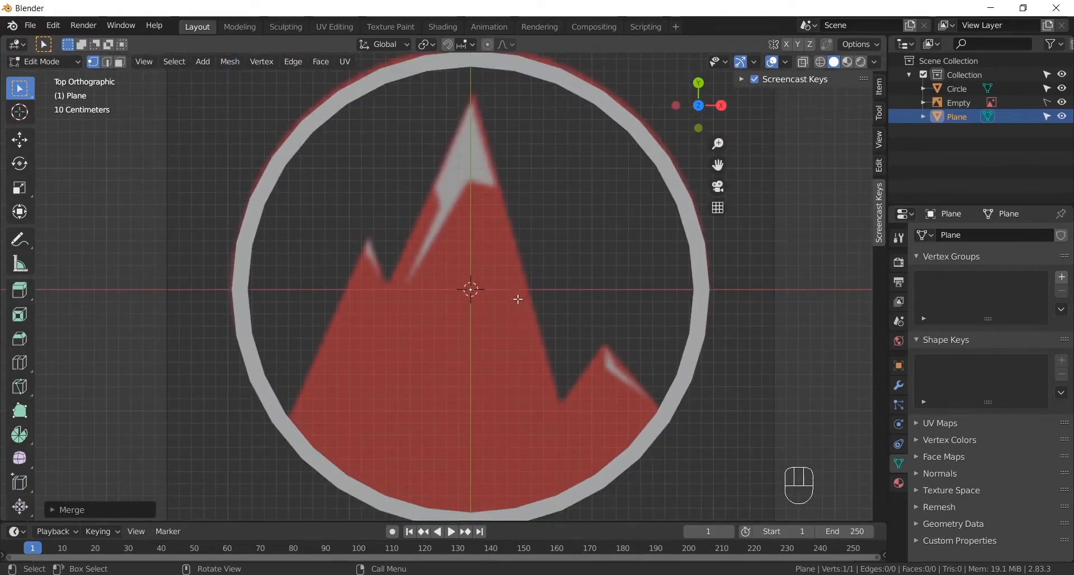
key(g)
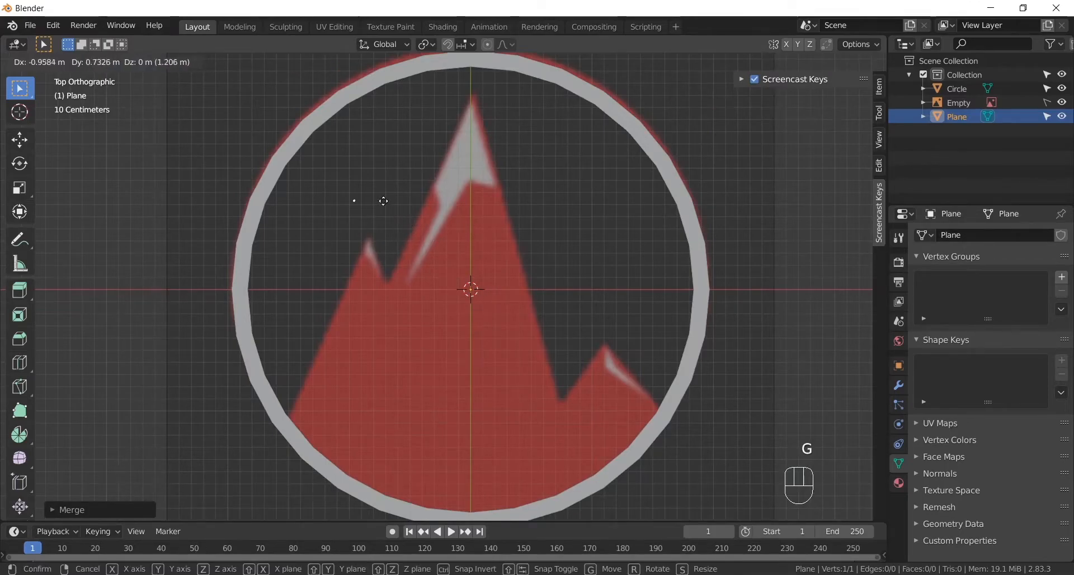
right_click(410, 215)
key(g)
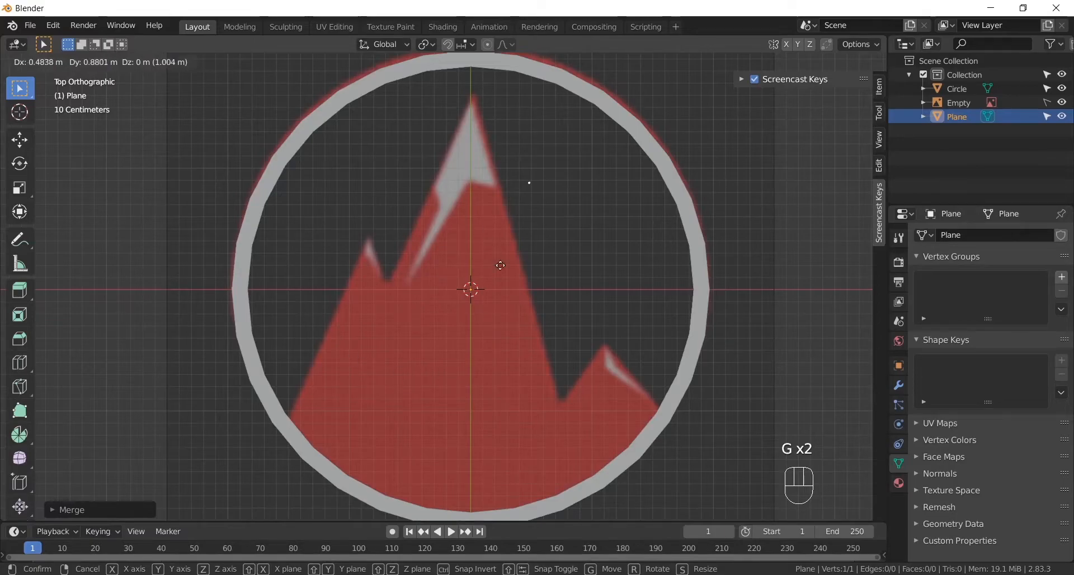
right_click(398, 279)
- Move the merged vertex to the mountain's lower-left corner, where its slope meets the ring
alt+shift+middle_drag(467, 269, 470, 296)
key(g)
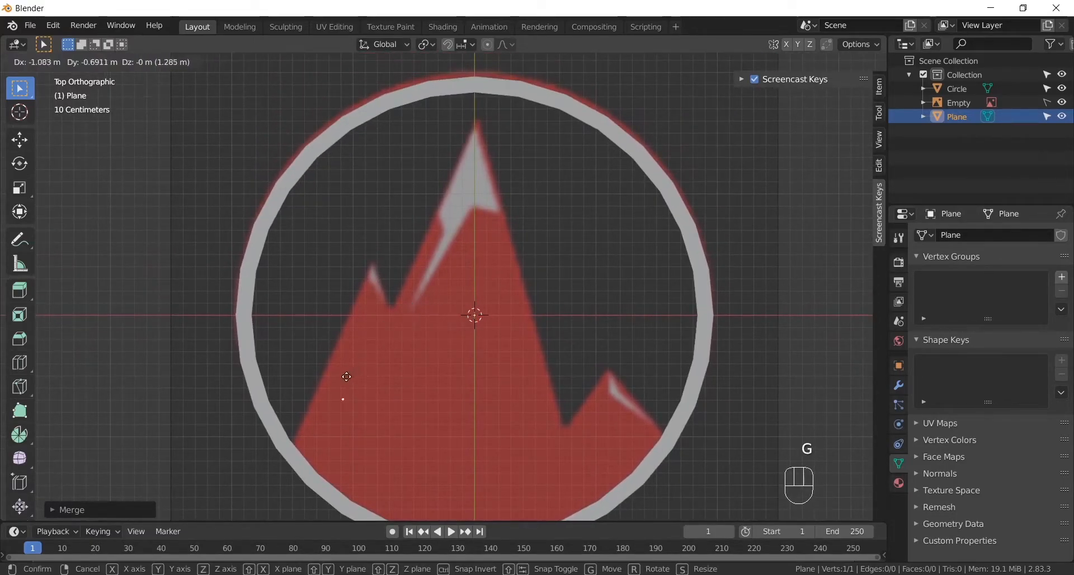
click(301, 420)
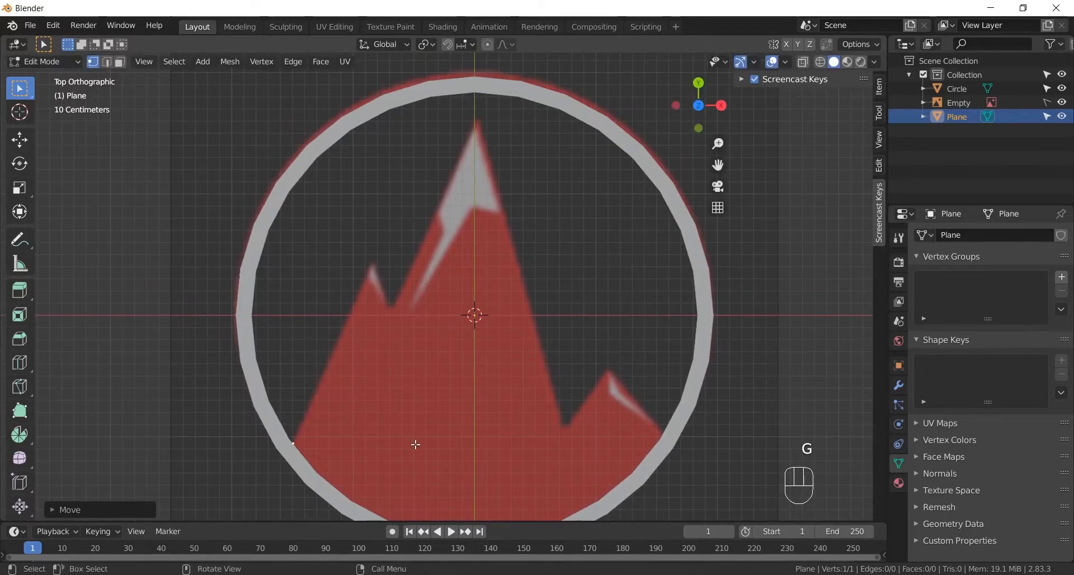
- Extrude the vertex up to the tip of the small left peak and down into the notch beside it
mouse_move(398, 434)
alt+shift+middle_down()
mouse_move(398, 408)
mouse_move(392, 415)
alt+shift+middle_up()
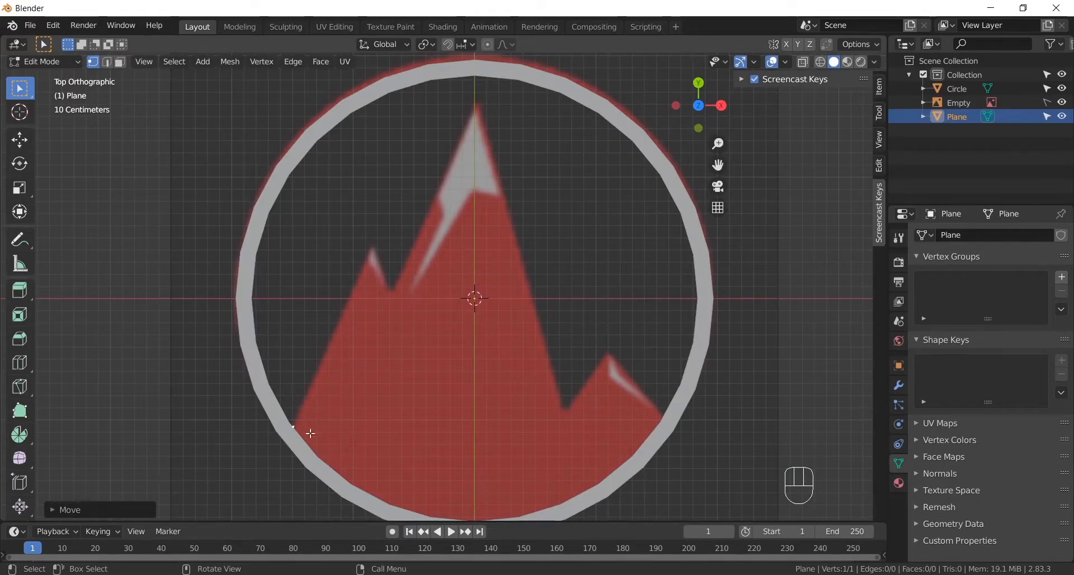
key(e)
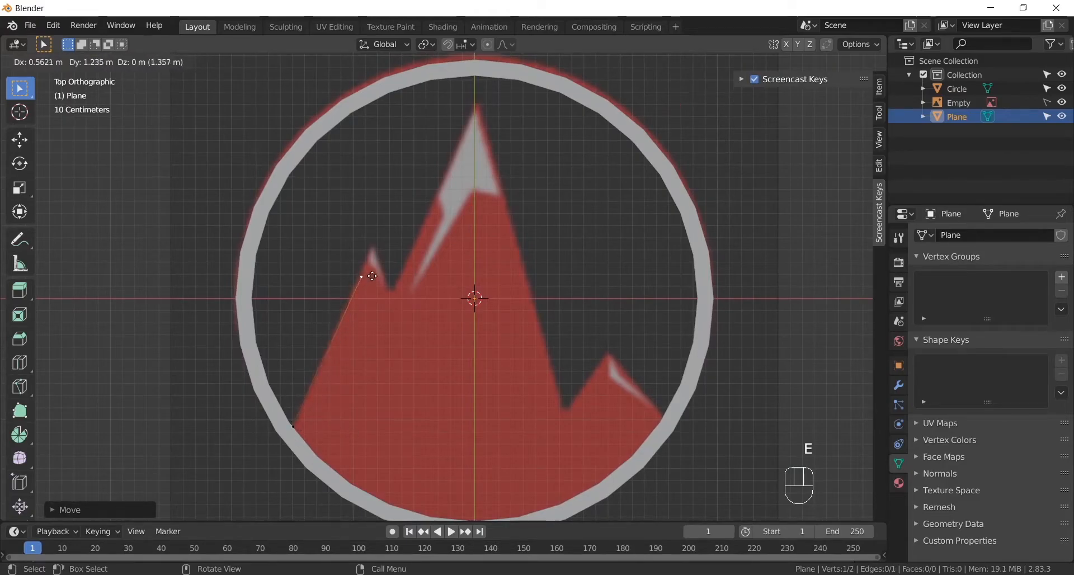
click(380, 251)
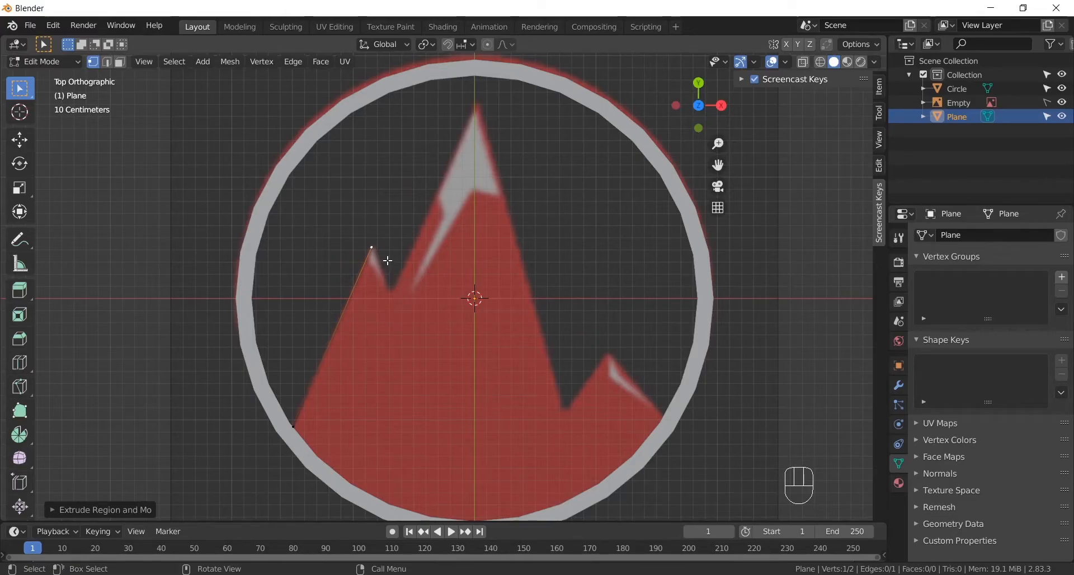
key(e)
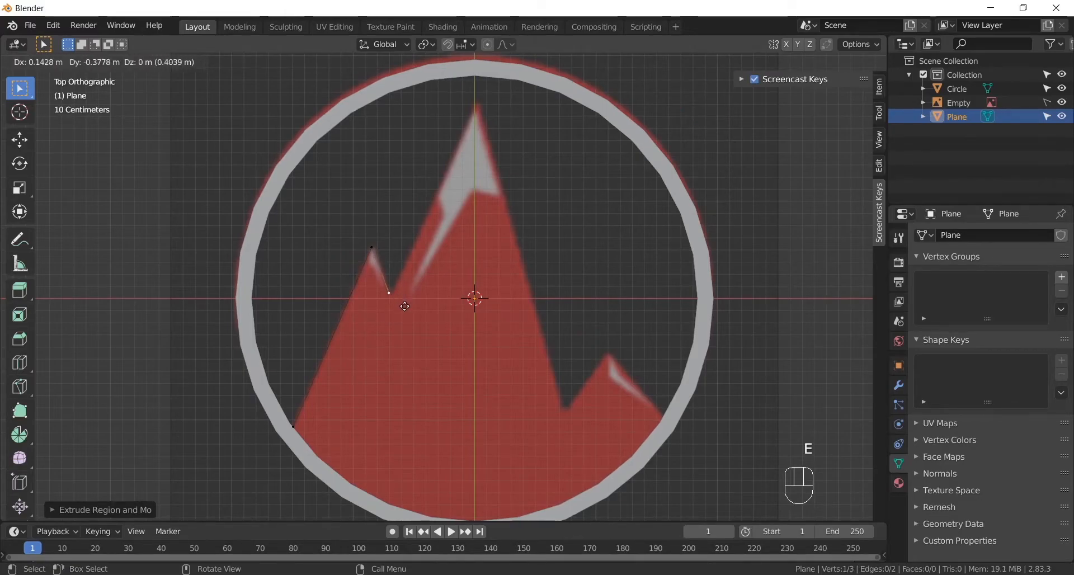
click(404, 306)
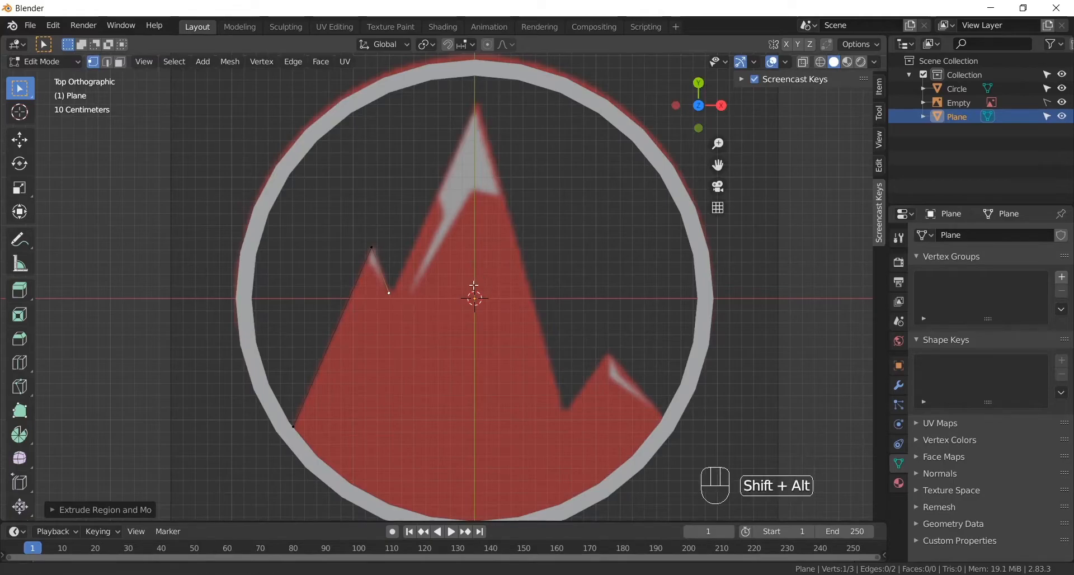
- Extrude the outline from the left notch up to the main summit and down to the valley on its right
shift+middle_drag(479, 275, 442, 353)
key(e)
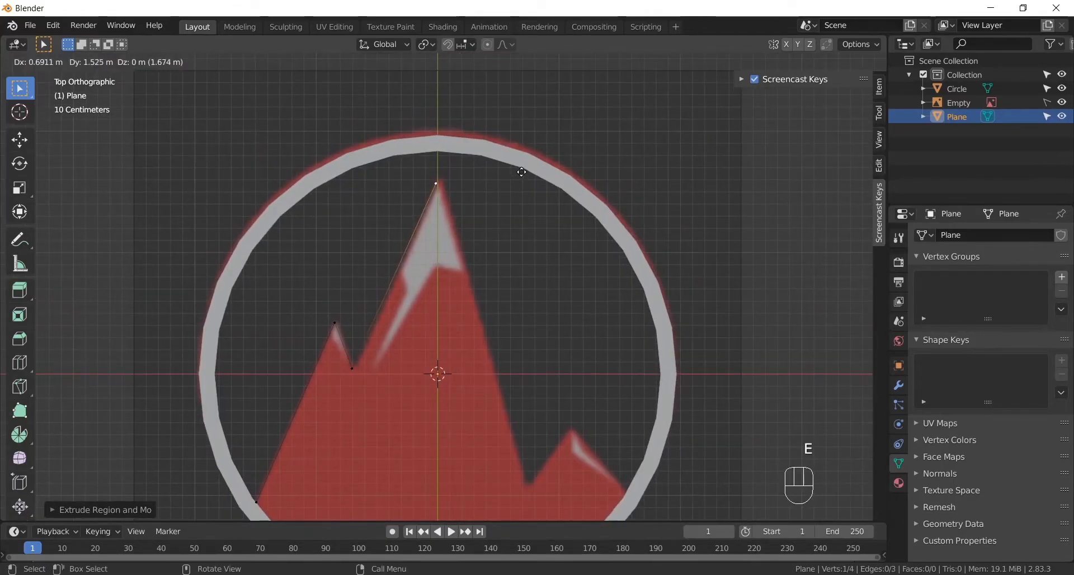
click(524, 171)
key(e)
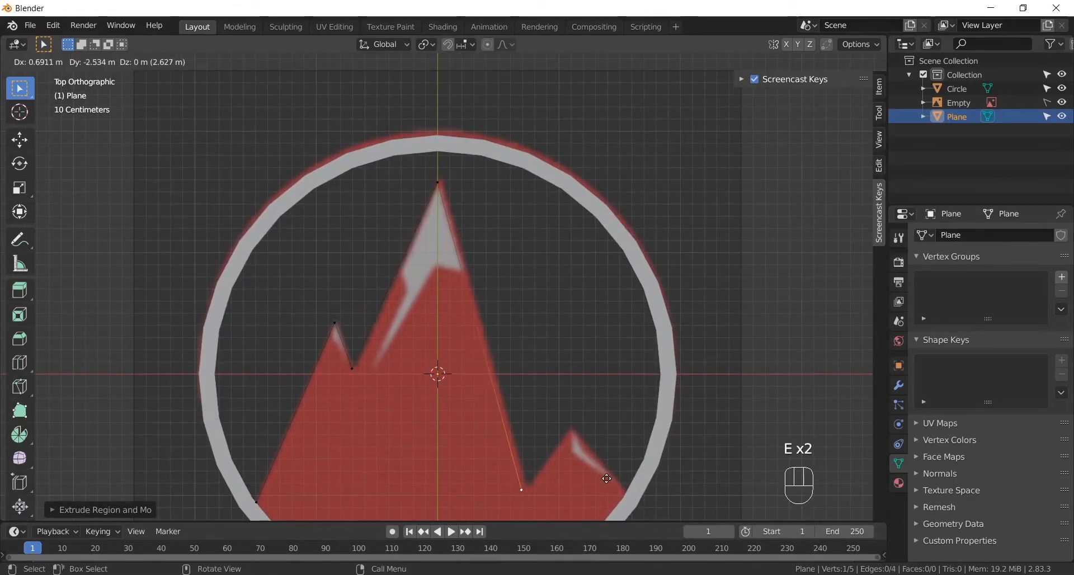
click(610, 478)
- Extrude the outline up to the small right peak and down its slope to the ring's inner edge
shift+middle_drag(610, 478, 417, 414)
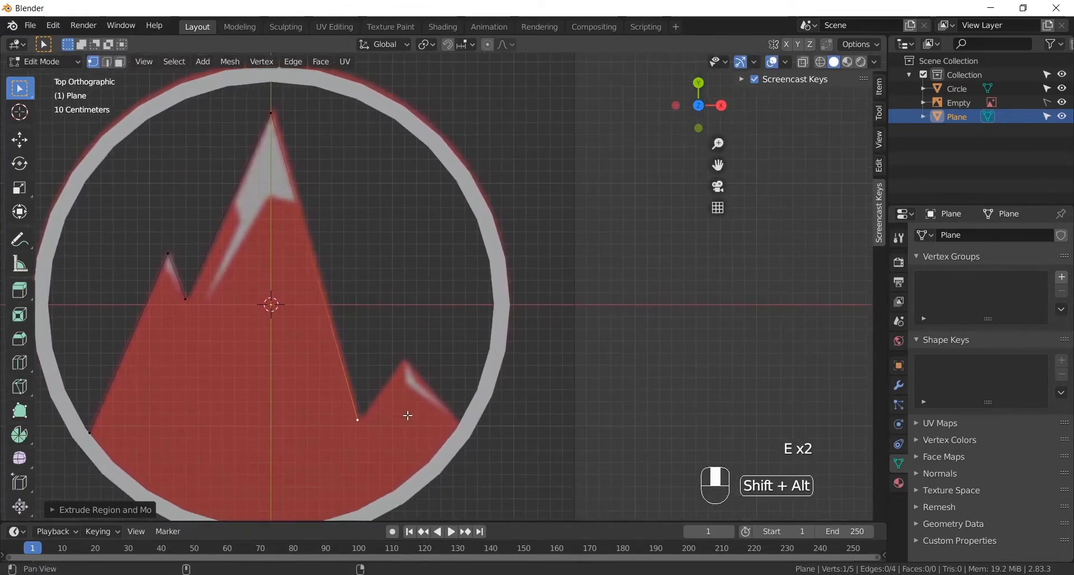
key(e)
click(462, 363)
key(e)
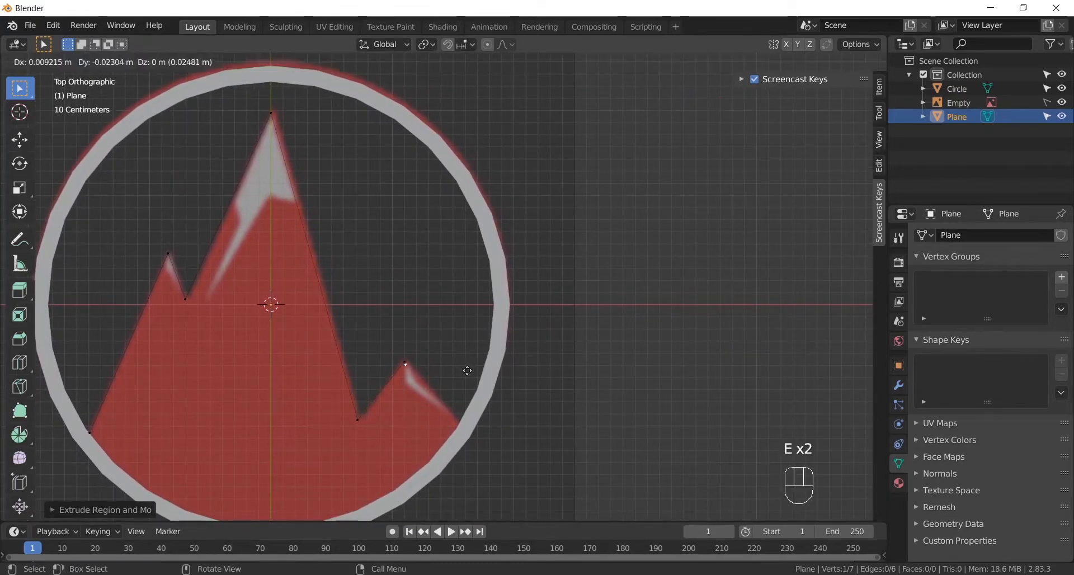
click(518, 424)
- Extrude a chain of 14 vertices along the ring's lower arc, from the right corner back to the outline's starting vertex on the left
shift+middle_drag(519, 425, 637, 307)
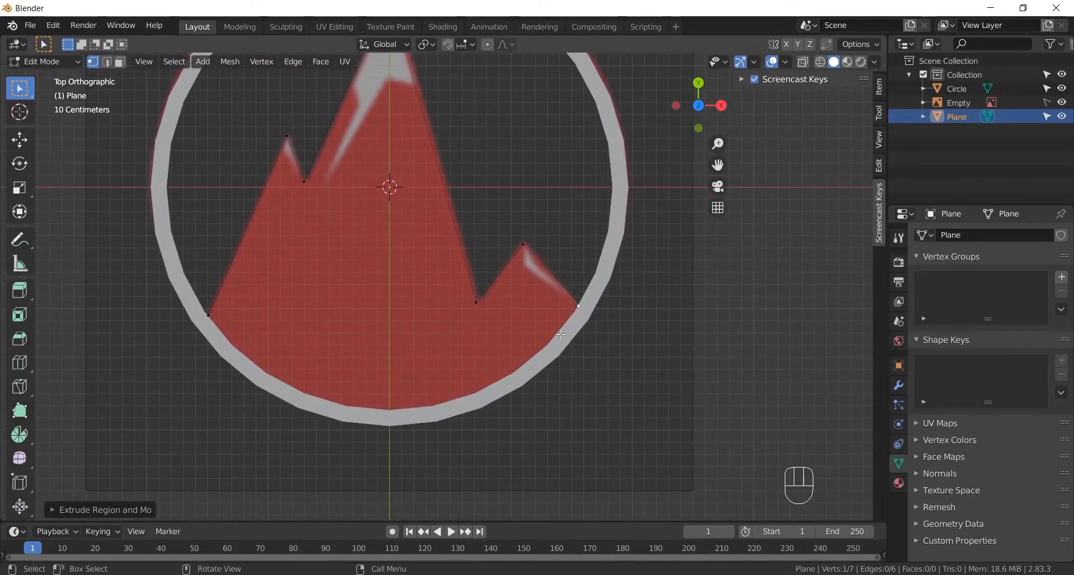
key(e)
click(564, 339)
key(e)
click(551, 364)
key(e)
click(530, 382)
key(e)
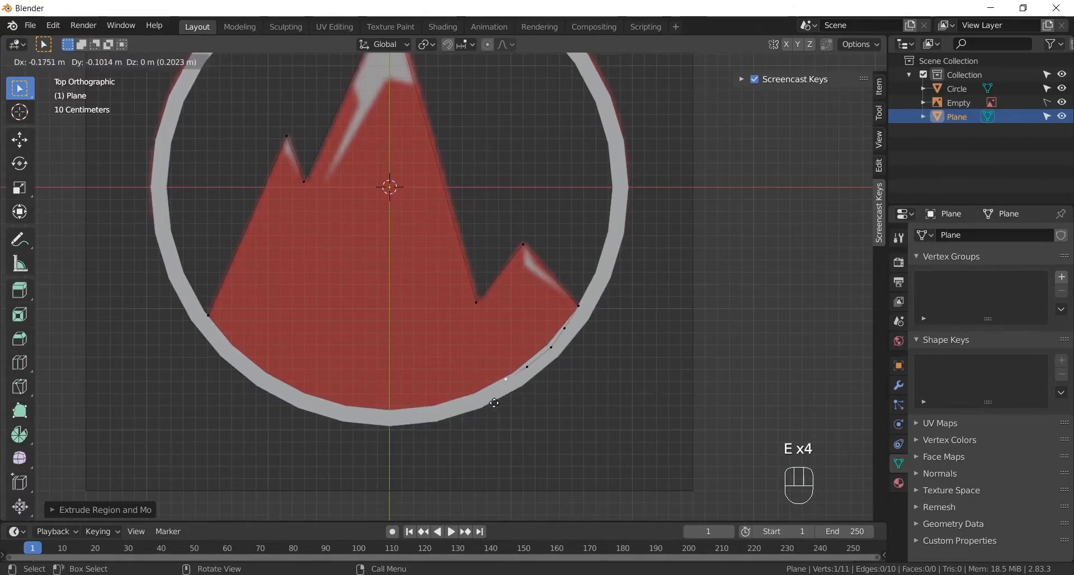
click(493, 407)
key(e)
click(455, 426)
key(e)
click(423, 437)
key(e)
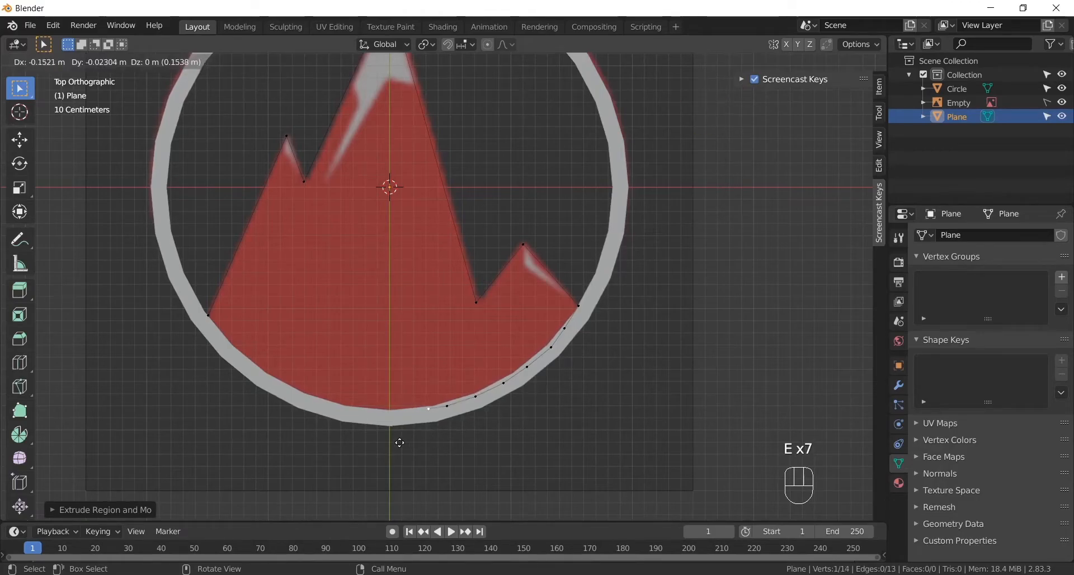
click(388, 447)
key(e)
click(348, 446)
key(e)
click(305, 445)
key(e)
click(257, 429)
key(e)
click(229, 415)
key(e)
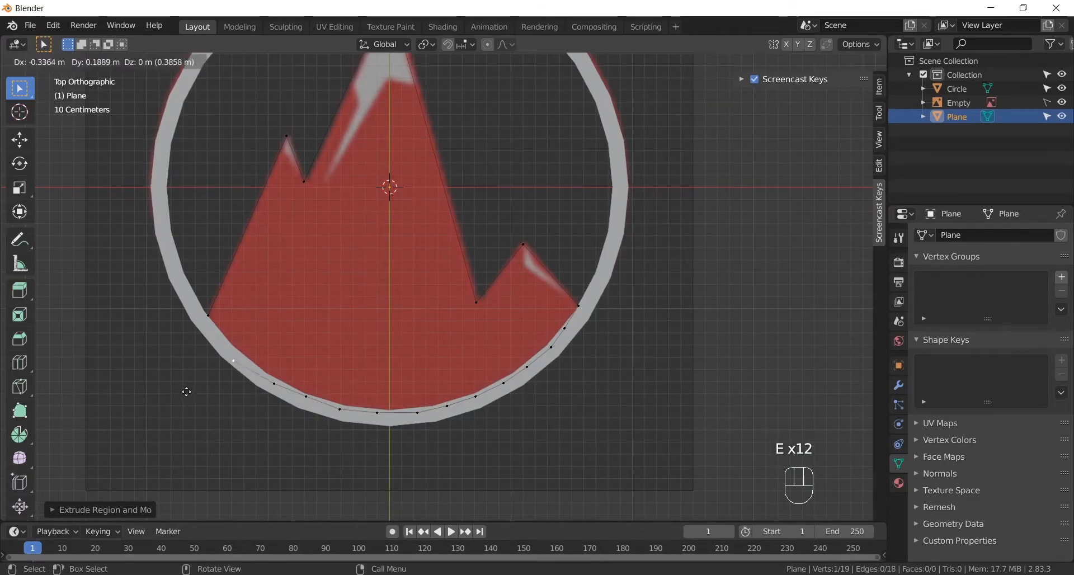
click(194, 388)
key(e)
click(169, 365)
key(e)
click(157, 352)
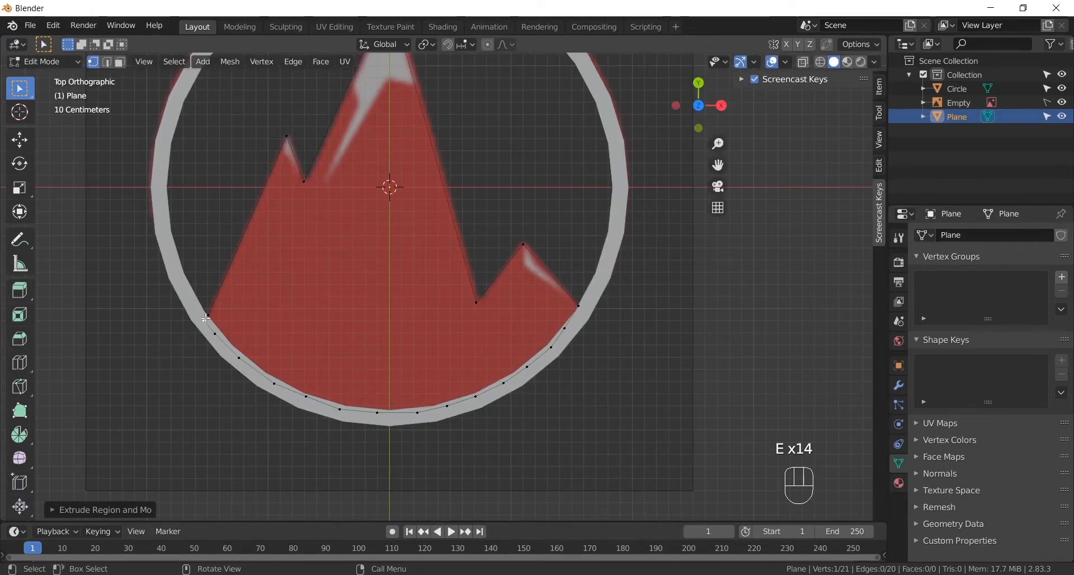
- Move the last vertex close to the outline's starting vertex and merge the two at center to close the outline
scroll(206, 318, up, 8)
key(g)
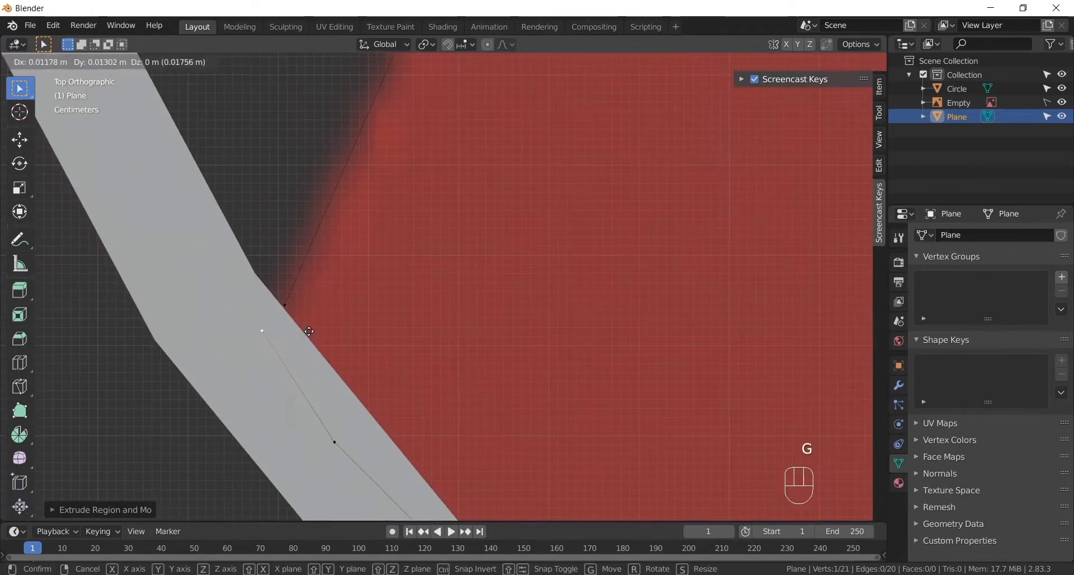
click(314, 327)
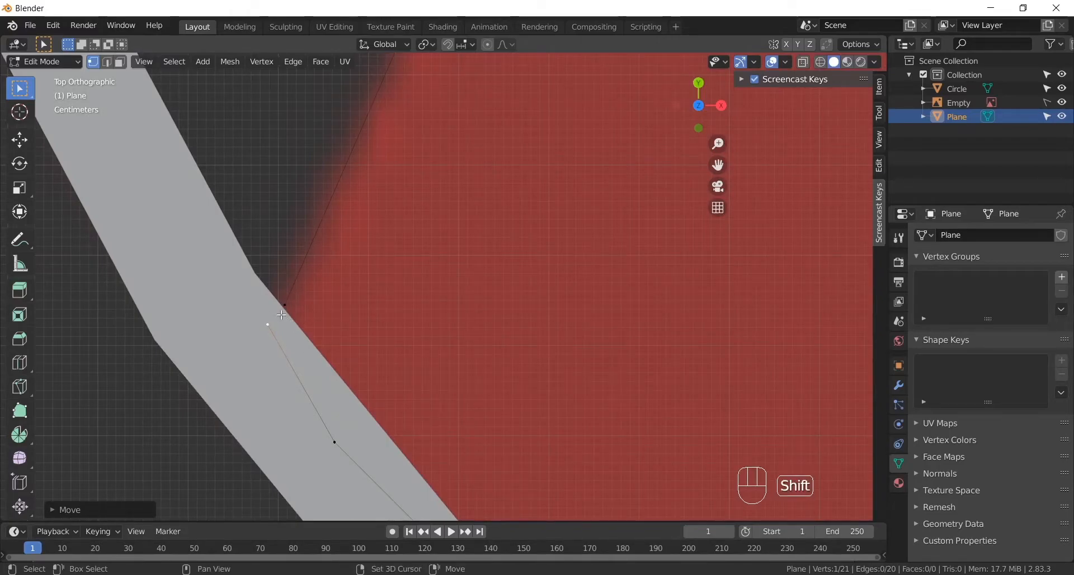
shift+click(297, 299)
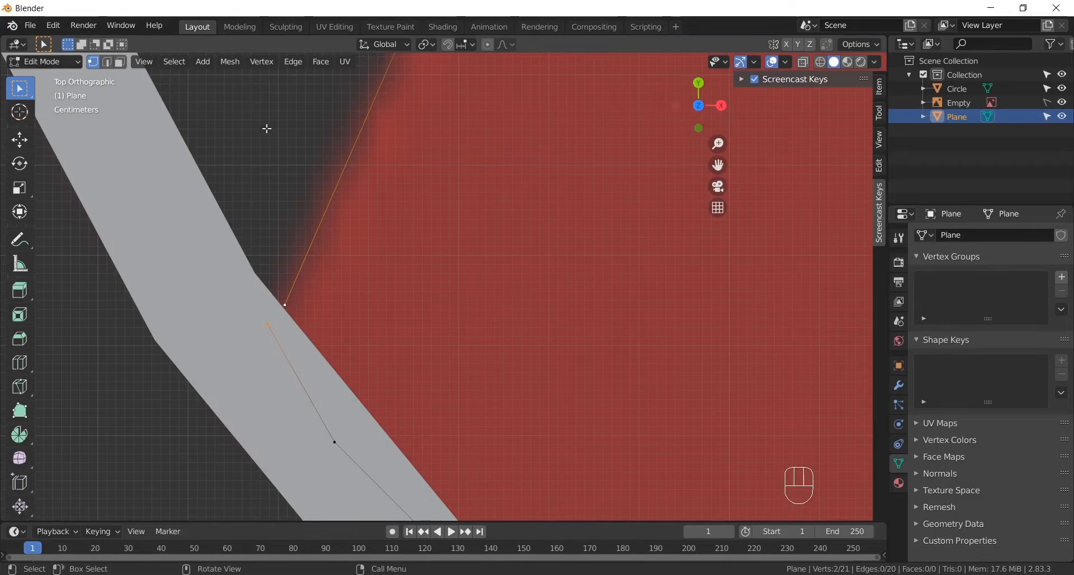
click(230, 61)
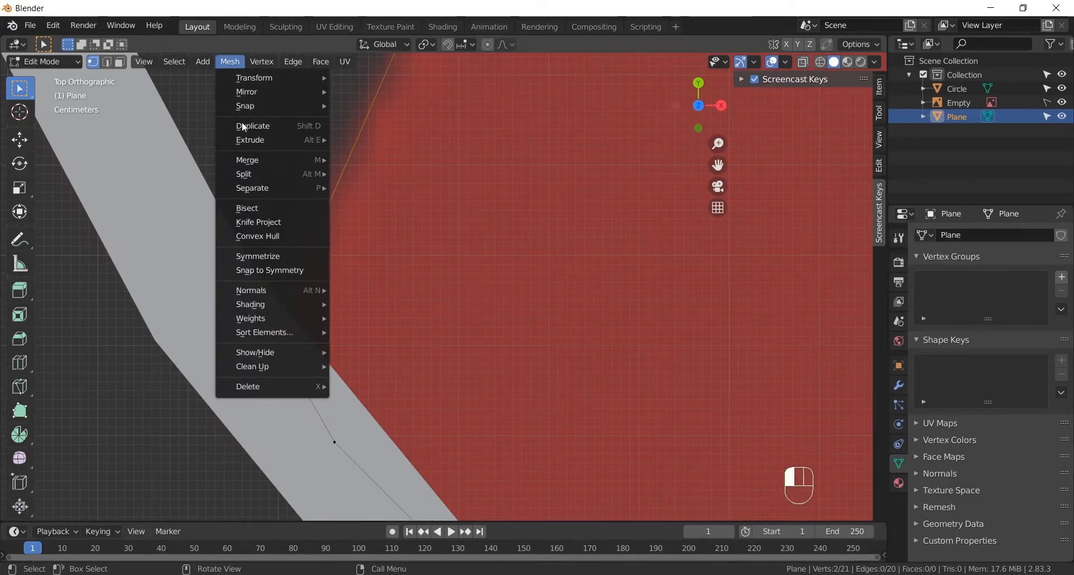
mouse_move(257, 162)
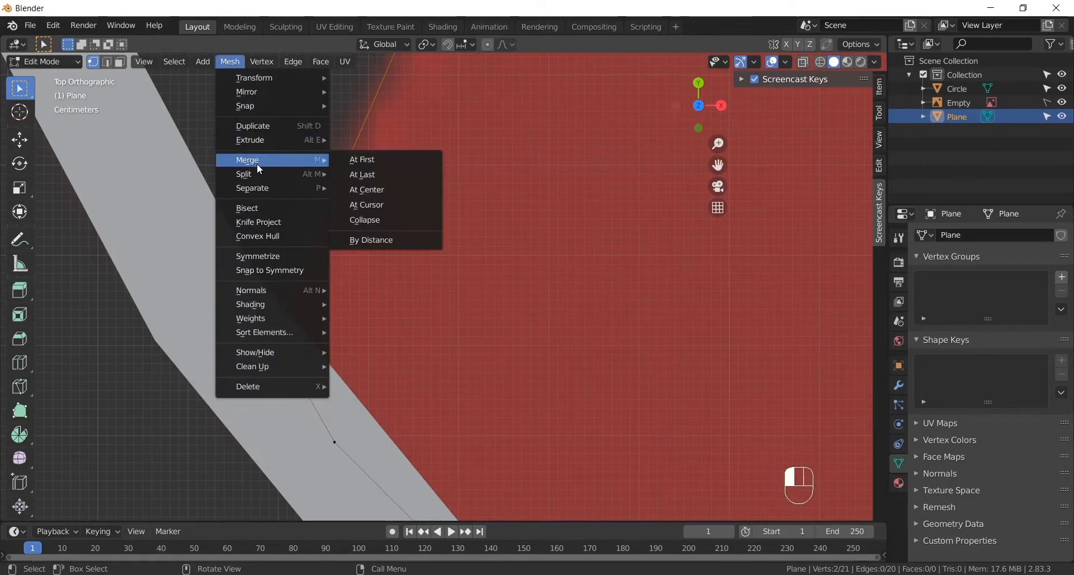
click(363, 190)
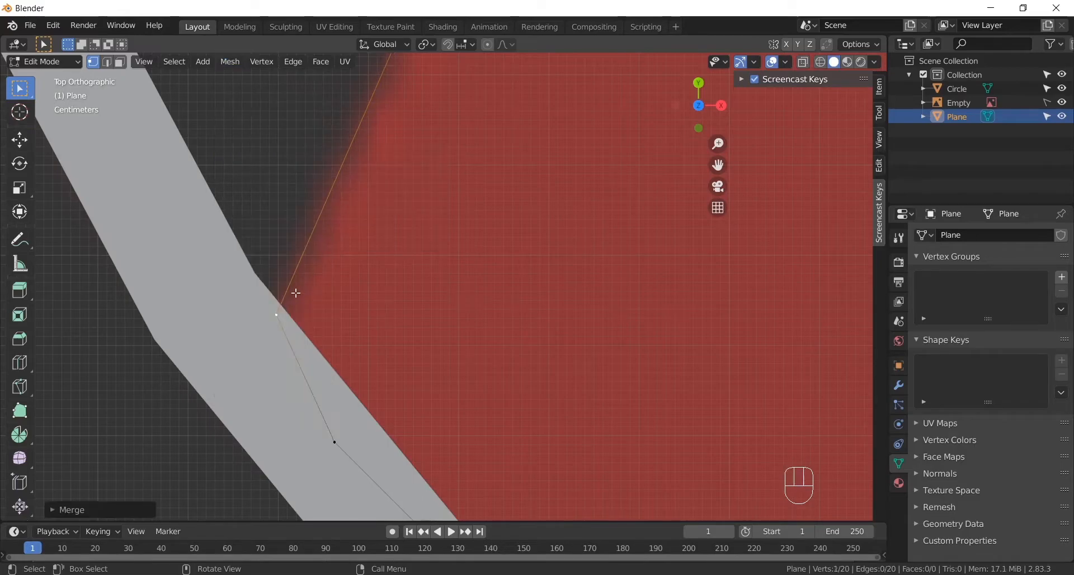
- Inspect the mountain outline in Object Mode from a tilted view, and return to Edit Mode
scroll(290, 281, down, 8)
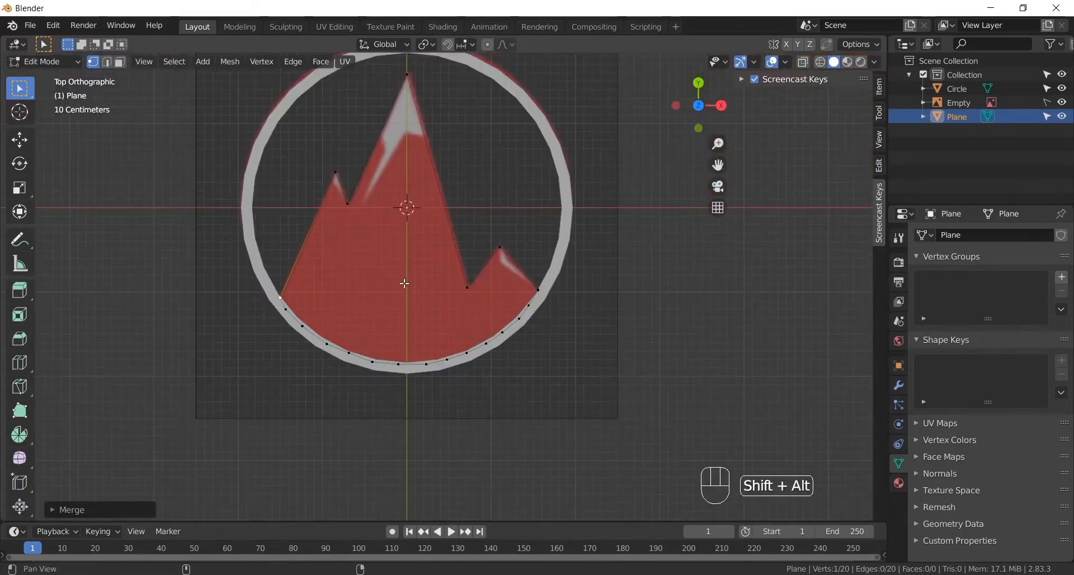
scroll(350, 235, up, 4)
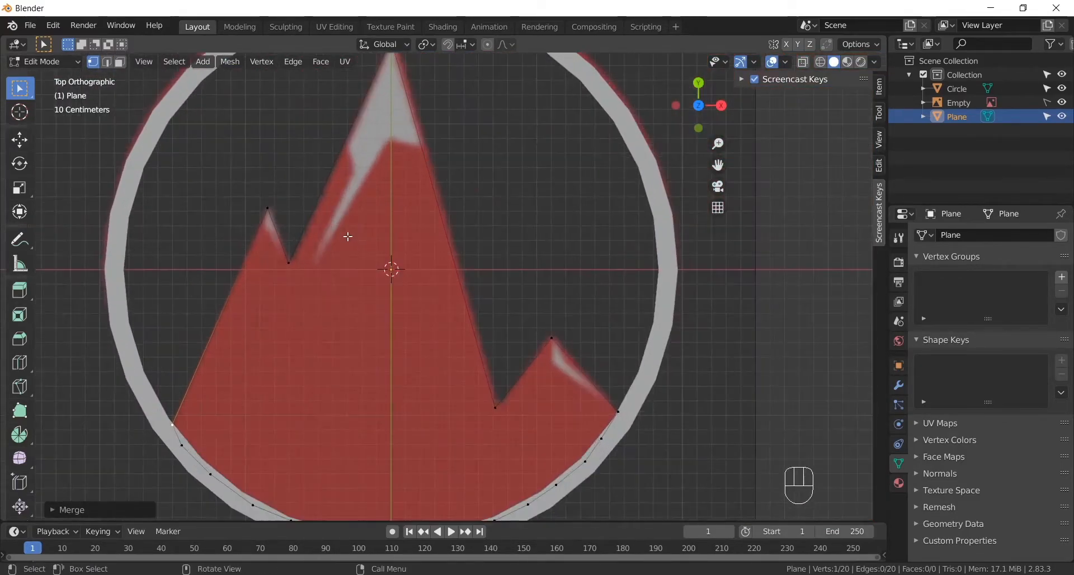
click(56, 60)
click(50, 76)
scroll(294, 290, down, 4)
alt+drag(293, 289, 319, 274)
click(66, 62)
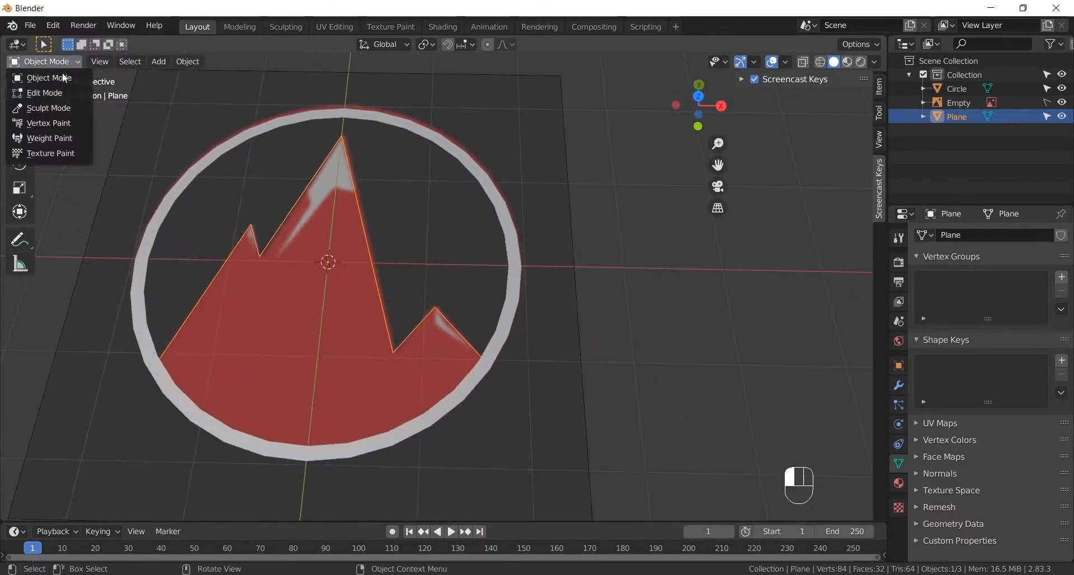
click(52, 93)
alt+shift+drag(337, 239, 364, 244)
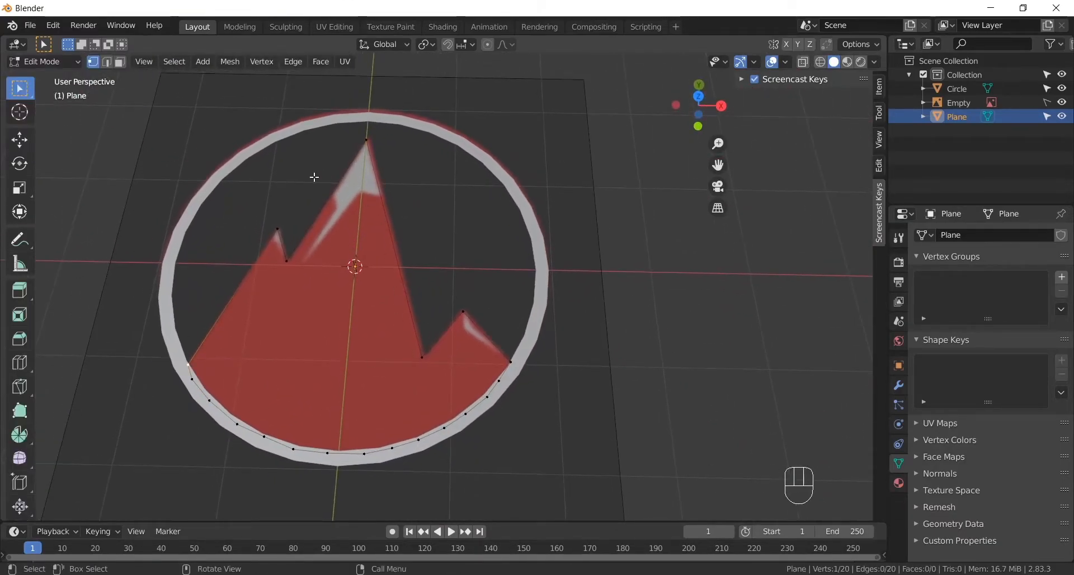
- Select the whole mountain outline, fill it with a face and return to Object Mode
key(a)
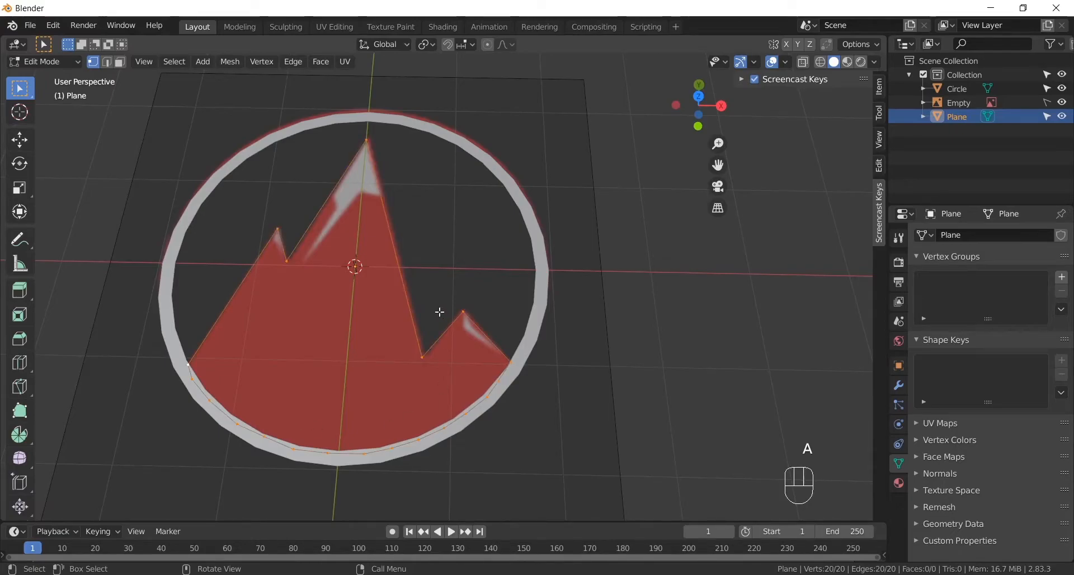
key(f)
alt+drag(423, 427, 412, 347)
key(Tab)
scroll(427, 319, up, 3)
scroll(409, 331, down, 2)
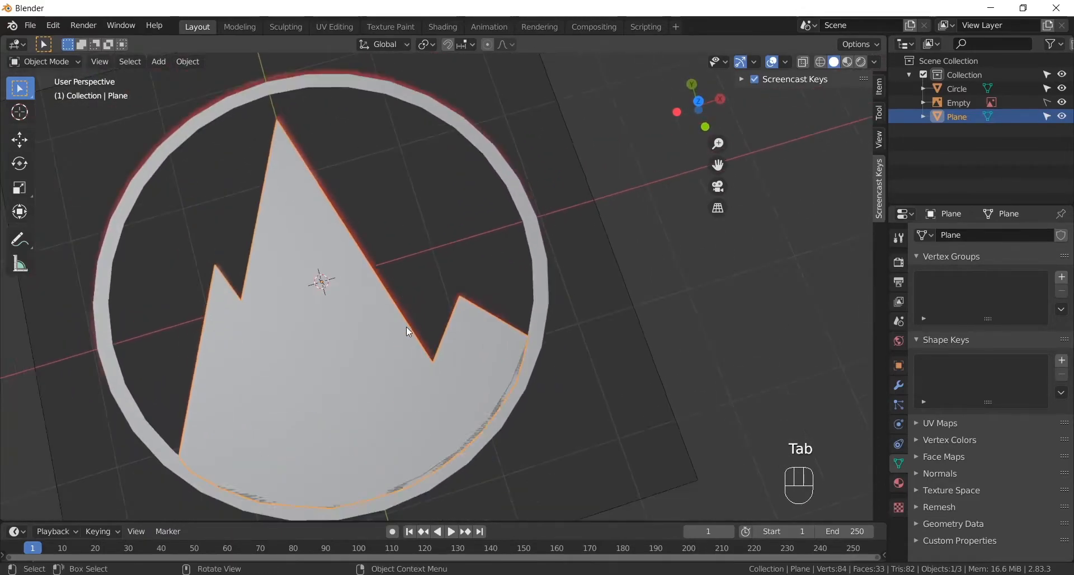
scroll(406, 327, down, 2)
scroll(389, 344, up, 3)
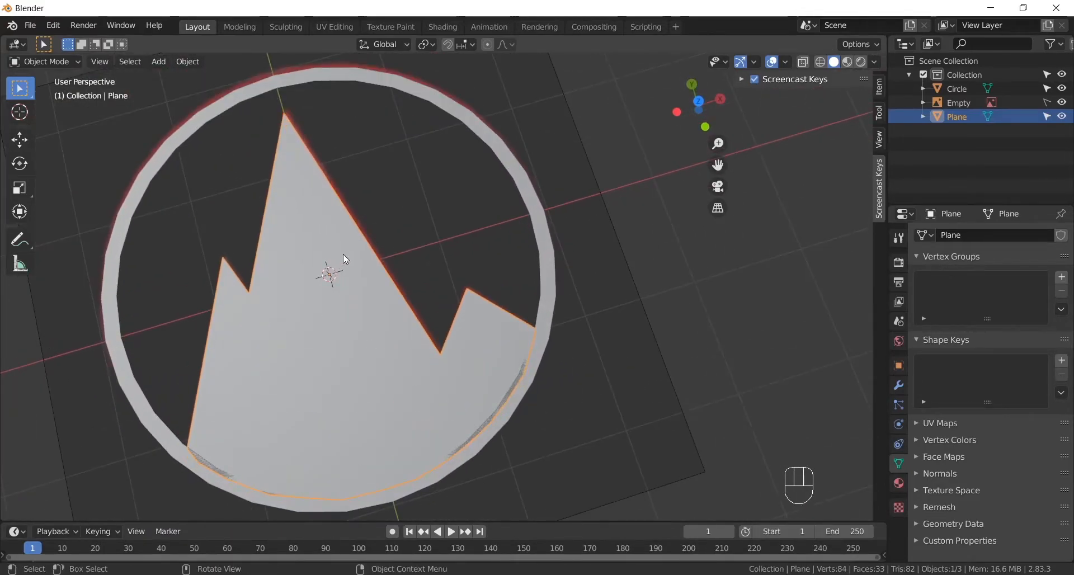
click(502, 186)
click(353, 280)
click(372, 296)
click(357, 293)
alt+drag(303, 325, 316, 281)
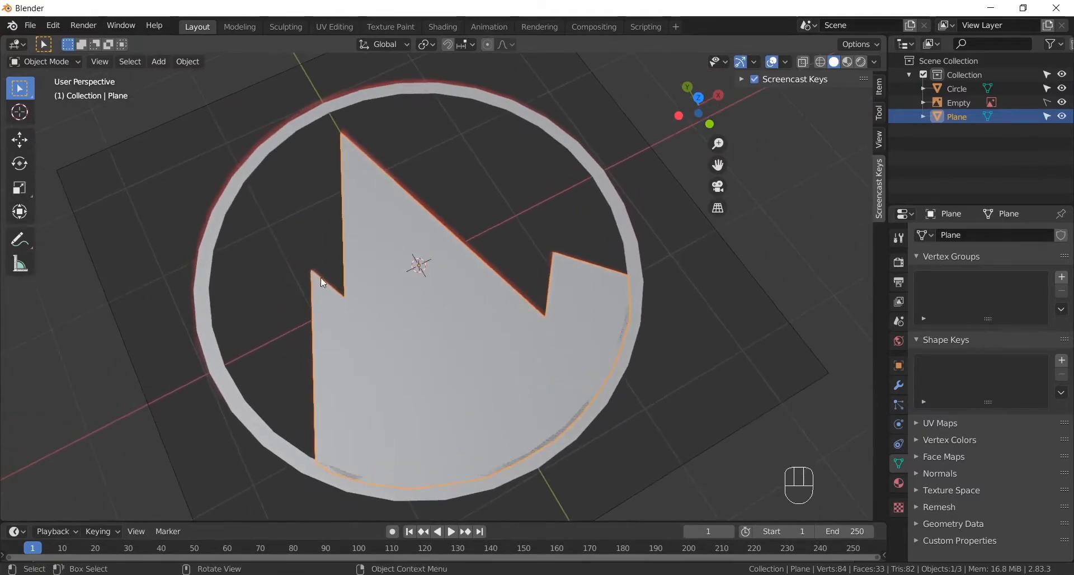
alt+drag(577, 309, 503, 372)
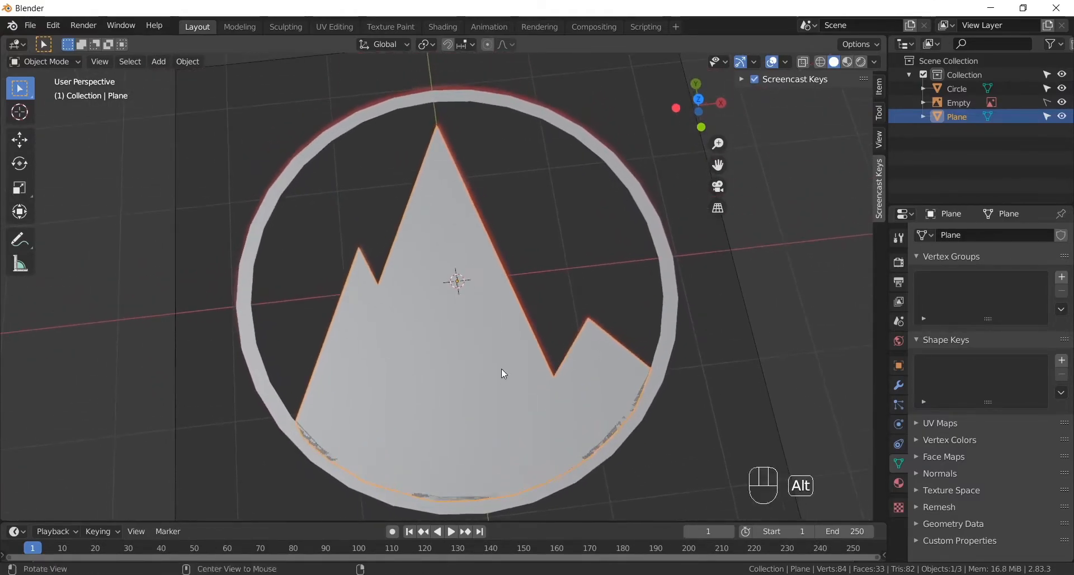
- Select the ring together with the mountain, hide both objects and return to the top view of the reference image
shift+click(285, 191)
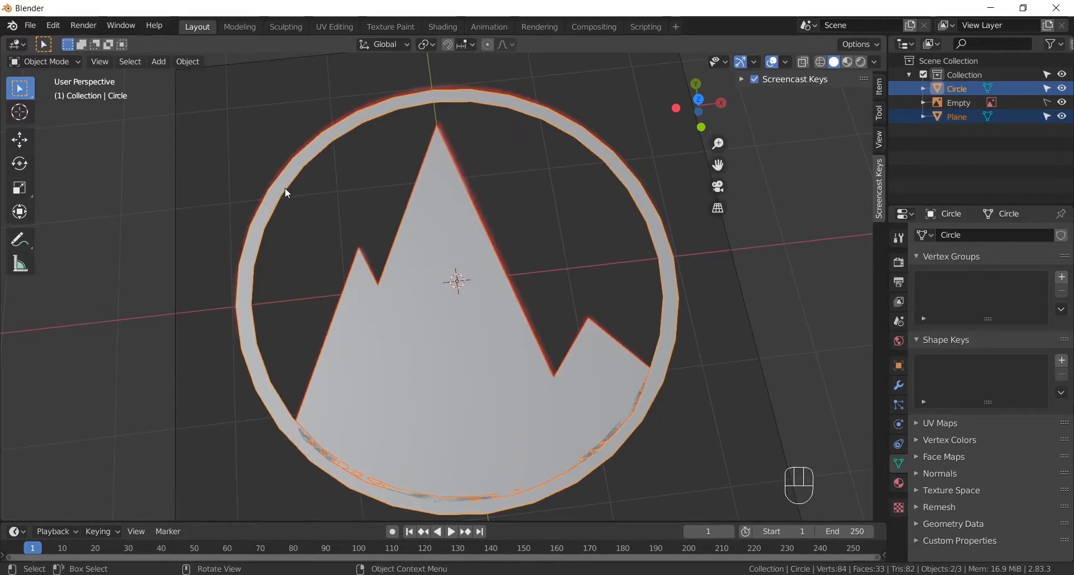
key(h)
alt+drag(366, 224, 397, 294)
key(KP_7)
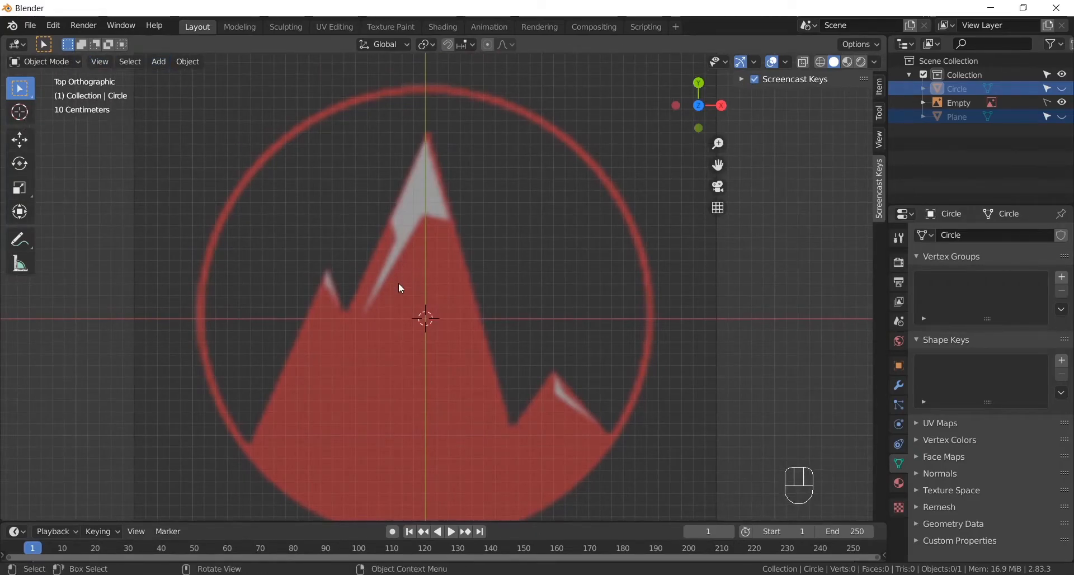
- Add a mesh plane and switch it to Edit Mode
key(shift+a)
mouse_move(401, 288)
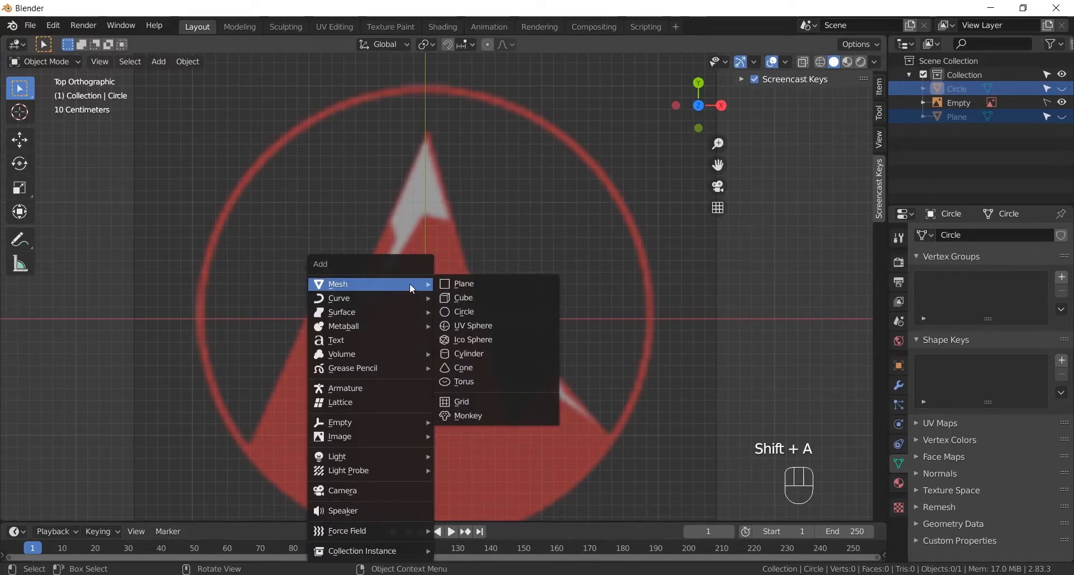
click(465, 284)
click(40, 62)
click(46, 95)
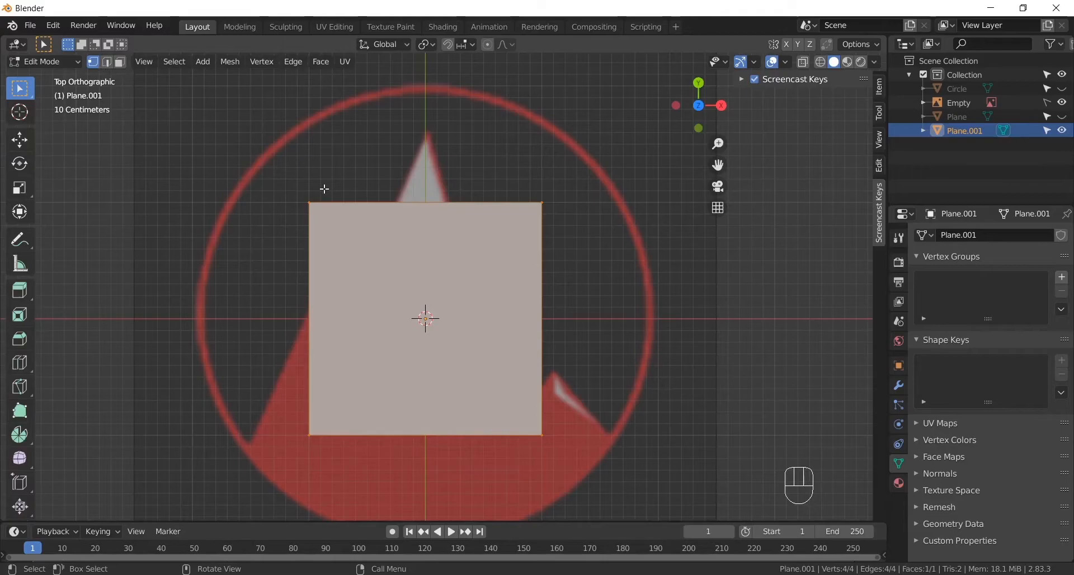
- Merge all four plane vertices at center and move the single vertex to the left edge of the small left peak's snow patch
click(536, 221)
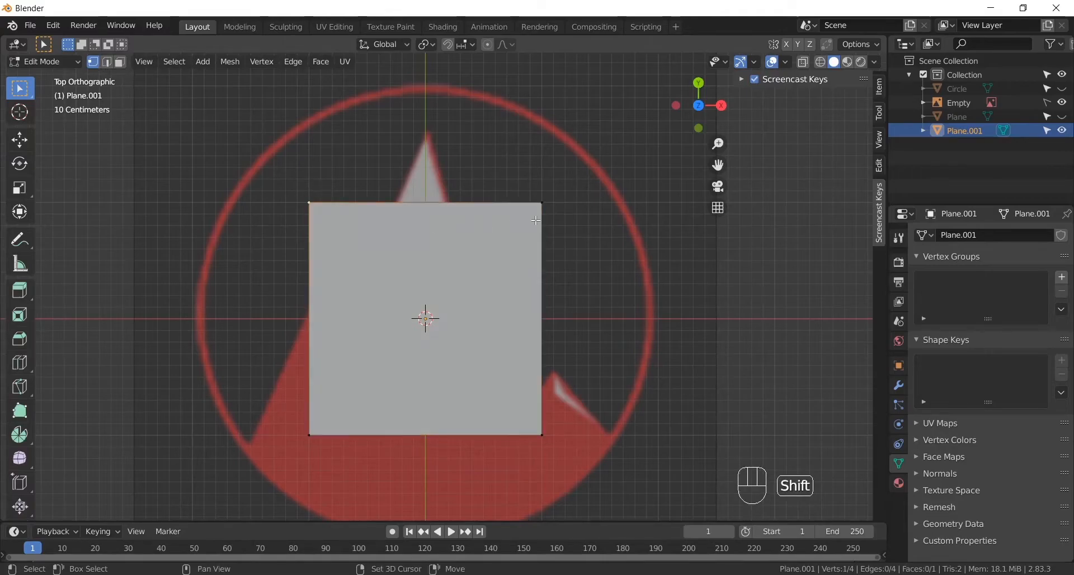
shift+click(312, 436)
click(231, 62)
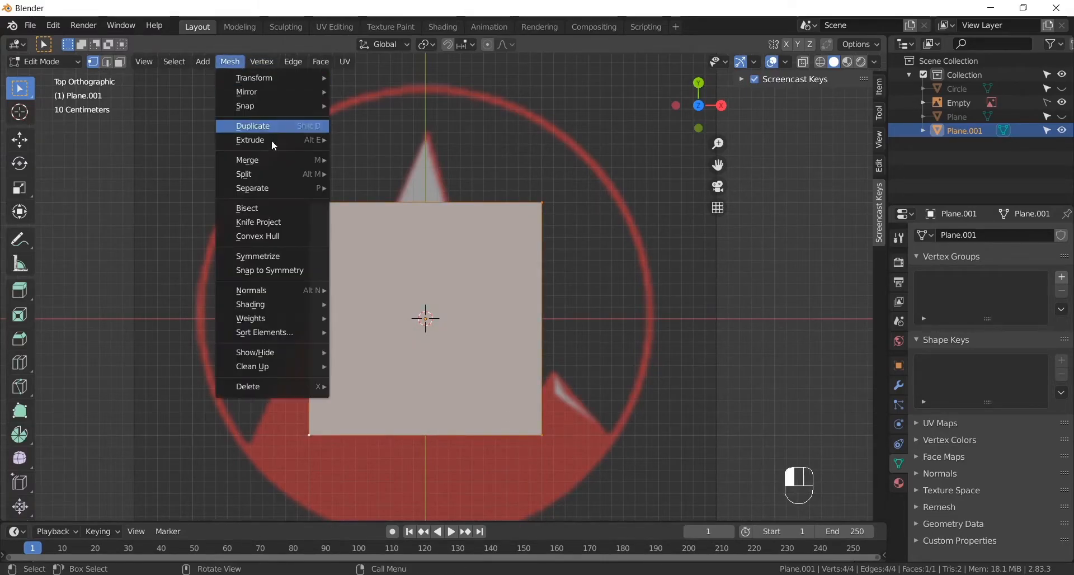
mouse_move(274, 160)
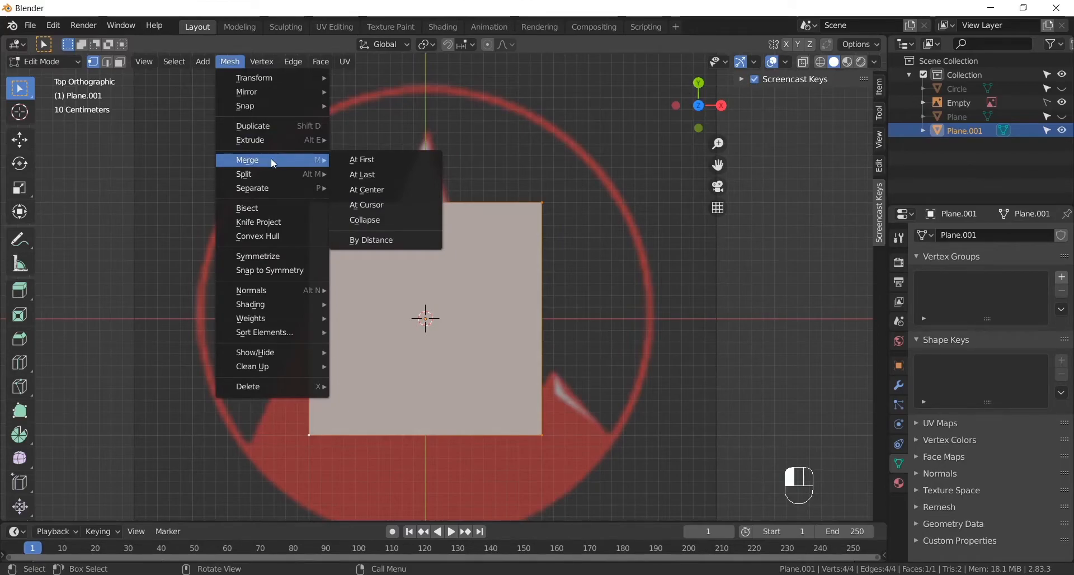
click(393, 188)
shift+middle_drag(552, 333, 530, 240)
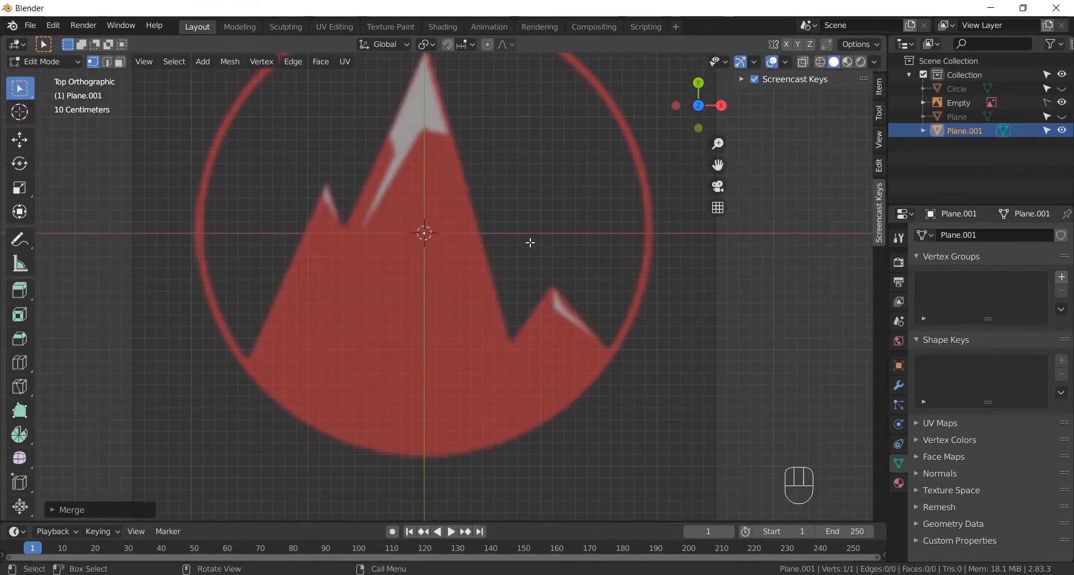
key(g)
click(409, 201)
- Extrude three vertices around the left peak's snow patch: its lower tip, its top and a point near the starting vertex
scroll(384, 210, up, 4)
shift+middle_drag(356, 212, 472, 290)
scroll(409, 292, up, 2)
scroll(409, 291, up, 1)
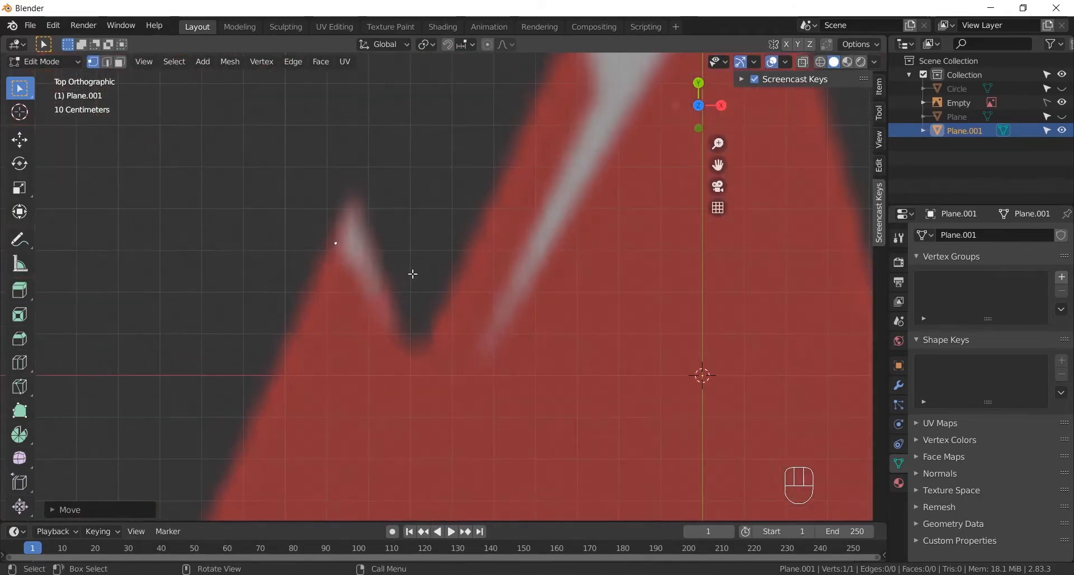
key(e)
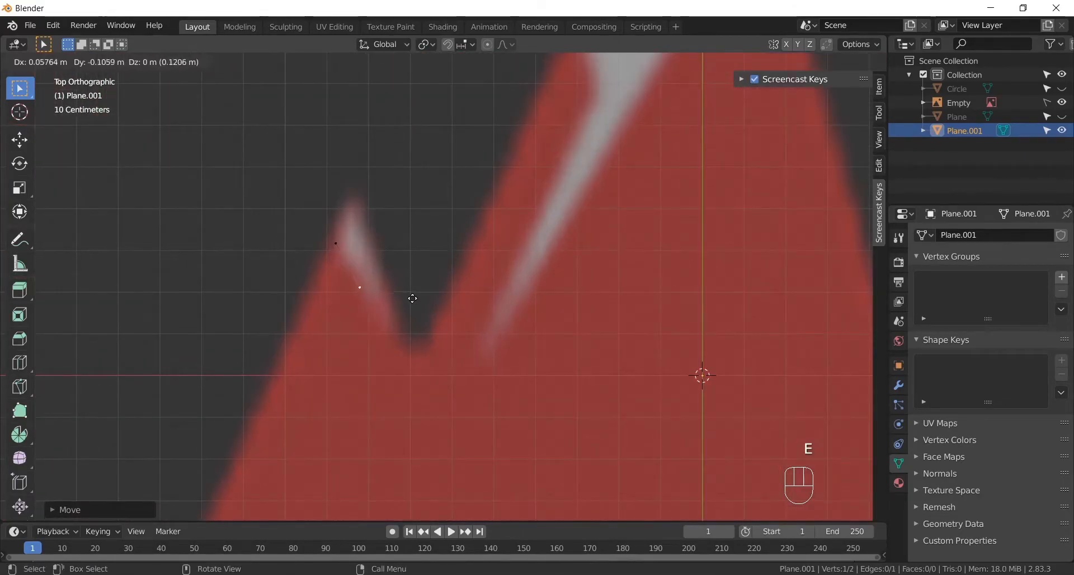
click(426, 312)
key(e)
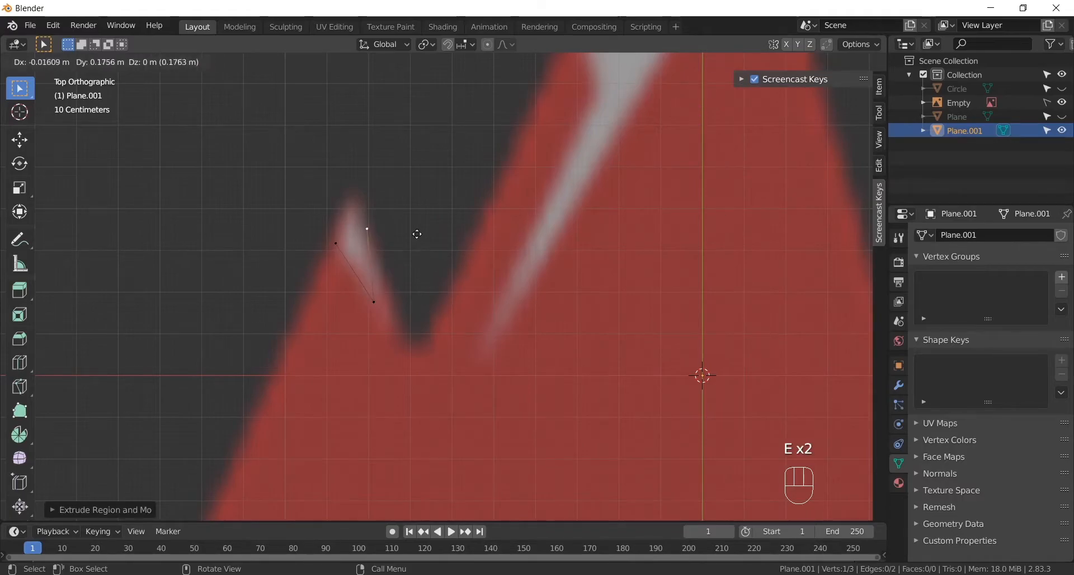
click(404, 218)
key(e)
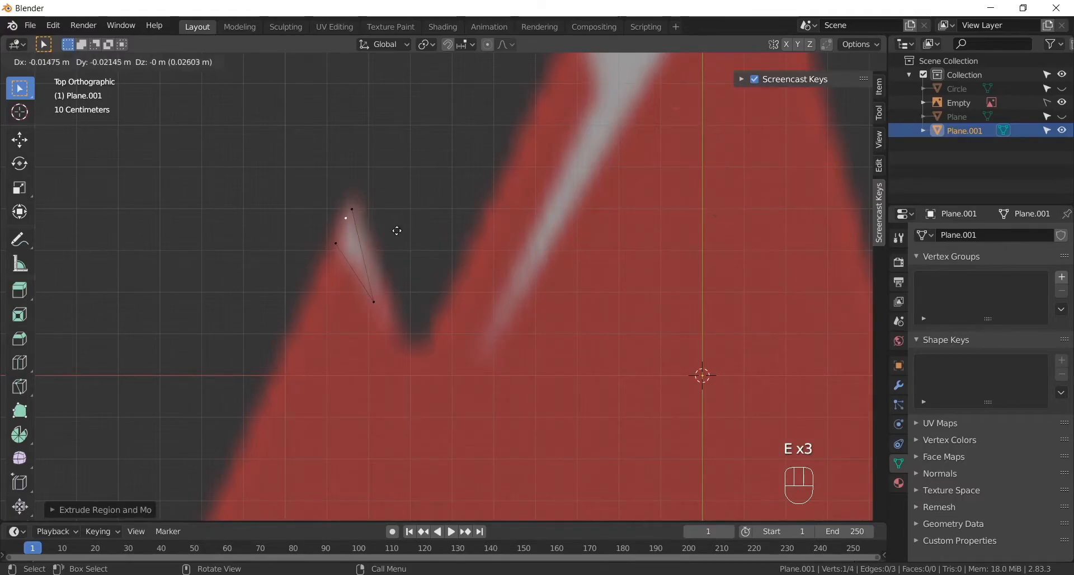
click(389, 246)
- Merge the last and starting vertices of the left snow outline at center to close it
scroll(358, 250, up, 7)
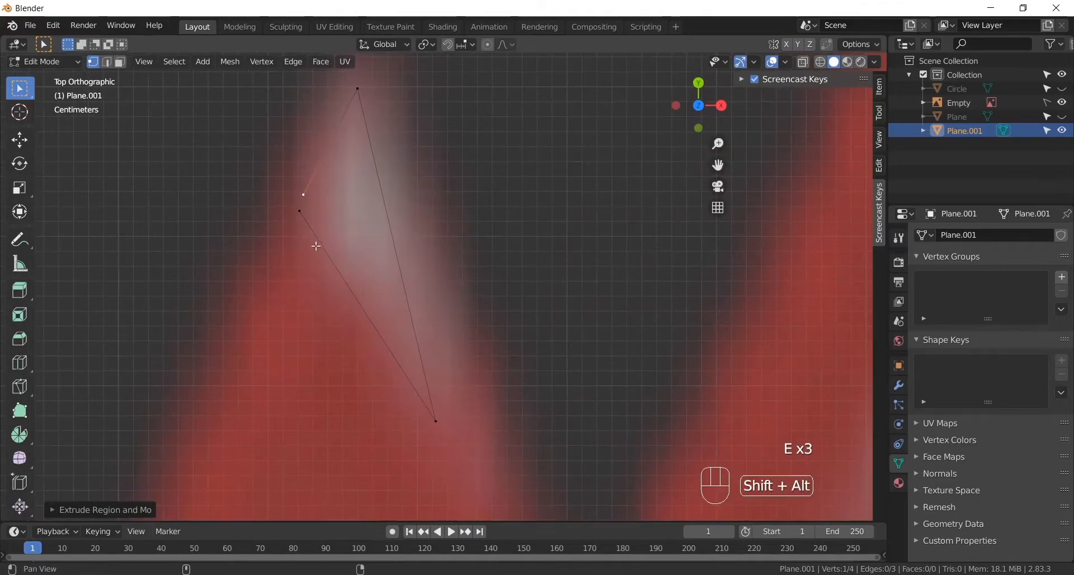
shift+click(348, 254)
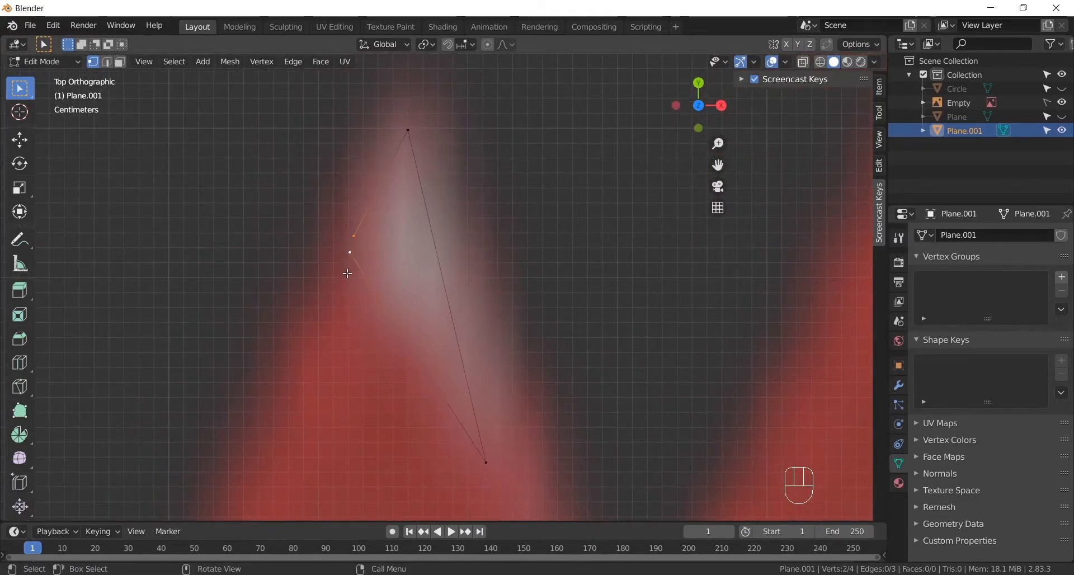
click(237, 62)
mouse_move(269, 160)
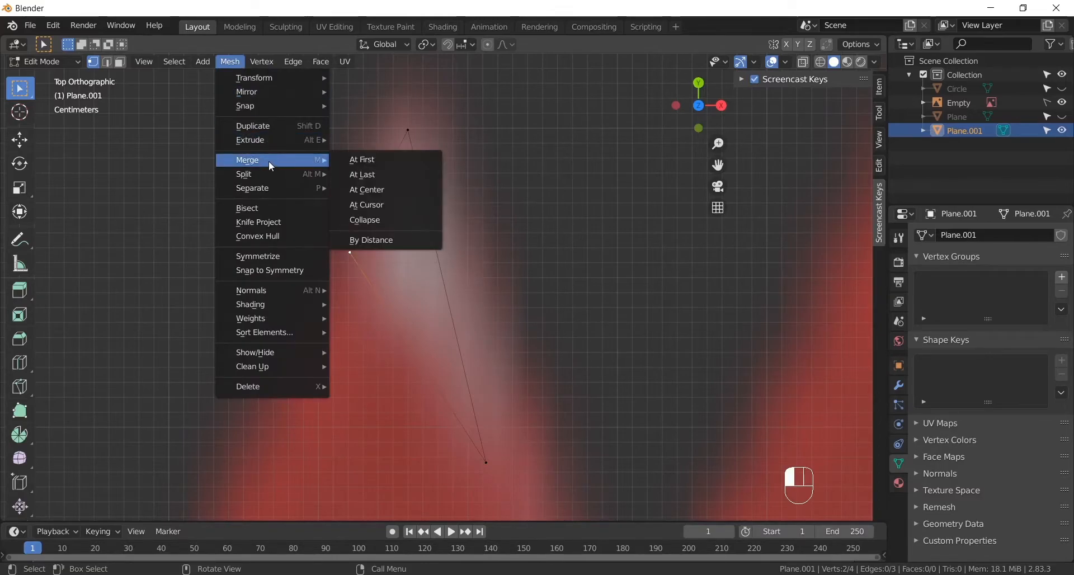
click(388, 190)
- Duplicate the top vertex of the left snow outline and place the copy at the lower tip of the main peak's snow patch
scroll(402, 273, down, 5)
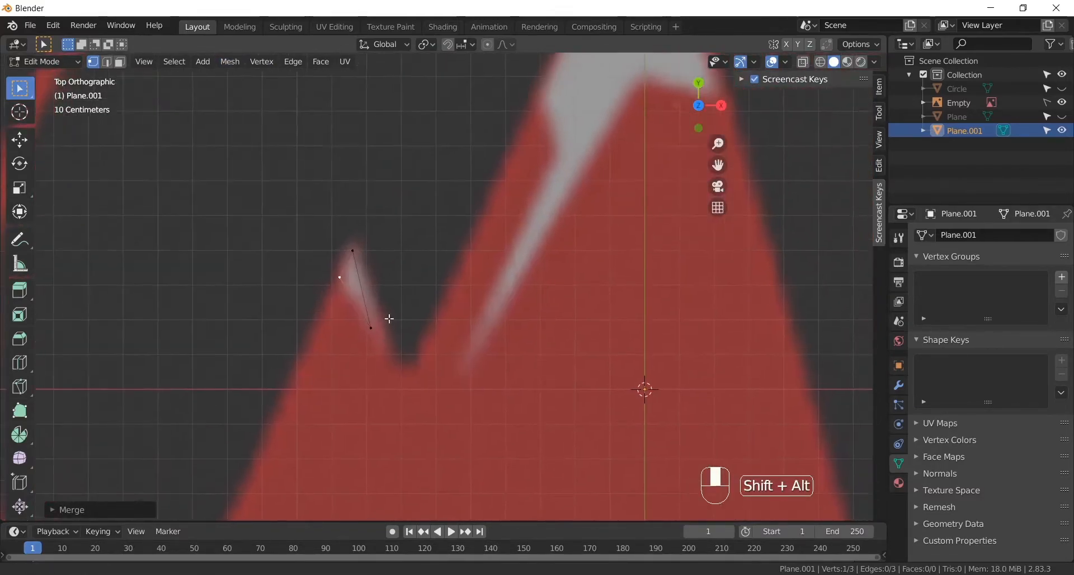
shift+middle_drag(402, 274, 334, 305)
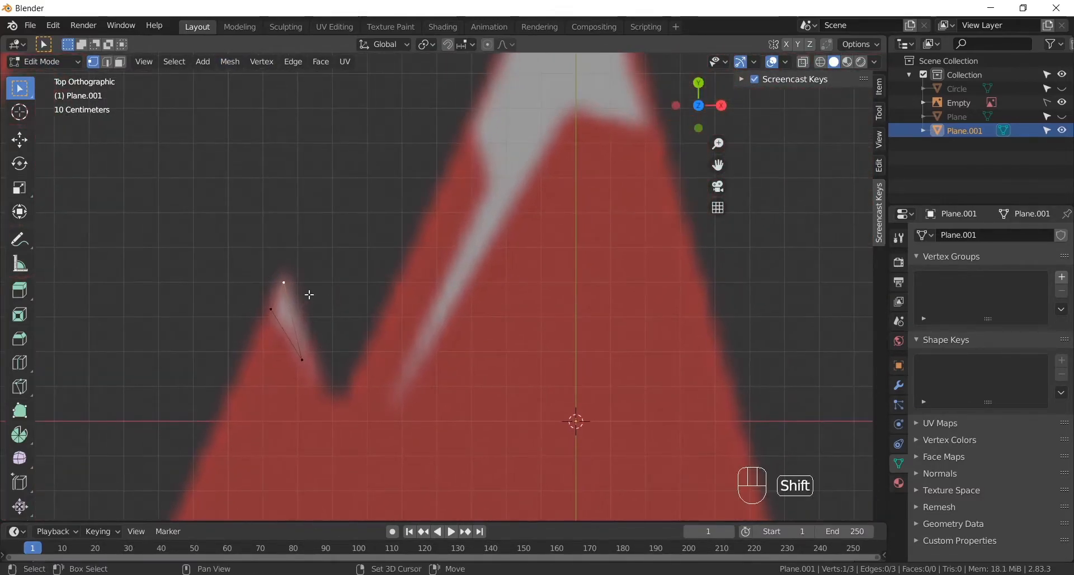
key(shift+d)
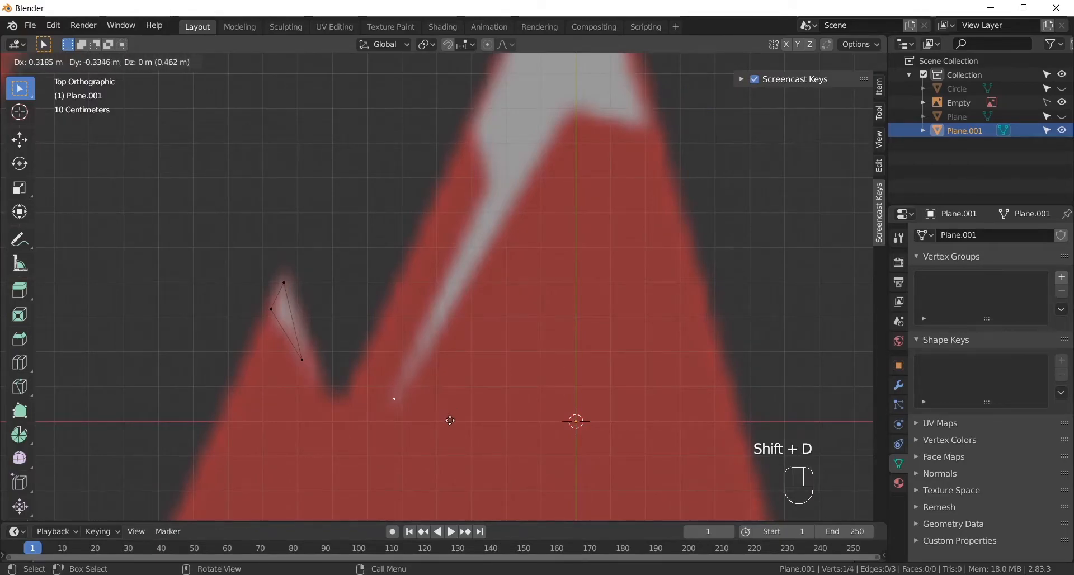
click(450, 421)
- Extrude three vertices up the left side of the main peak's snow patch, ending at its summit
shift+middle_drag(445, 338, 404, 396)
key(e)
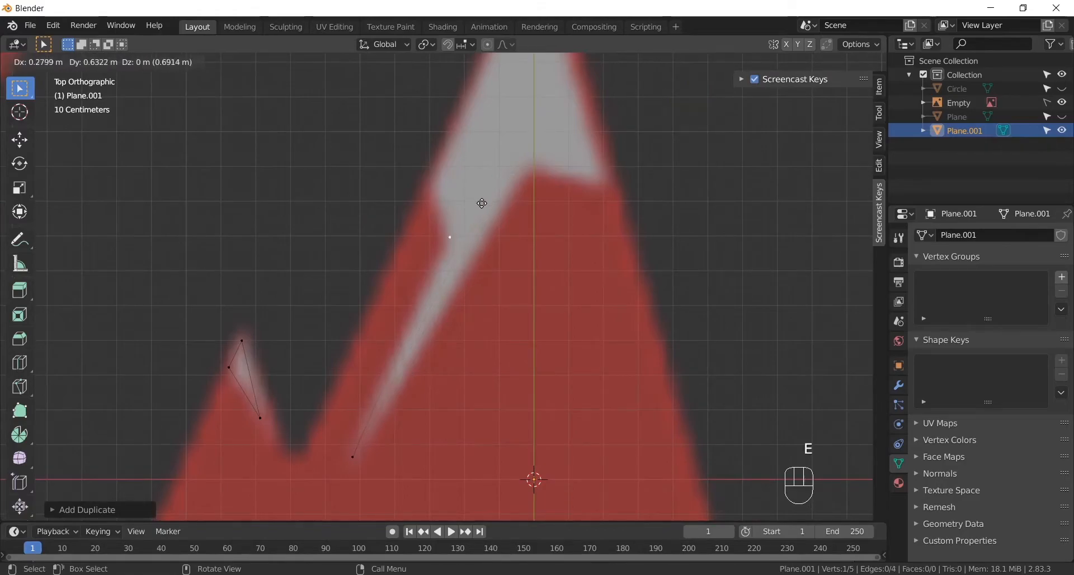
click(479, 210)
shift+middle_drag(480, 213, 495, 288)
key(e)
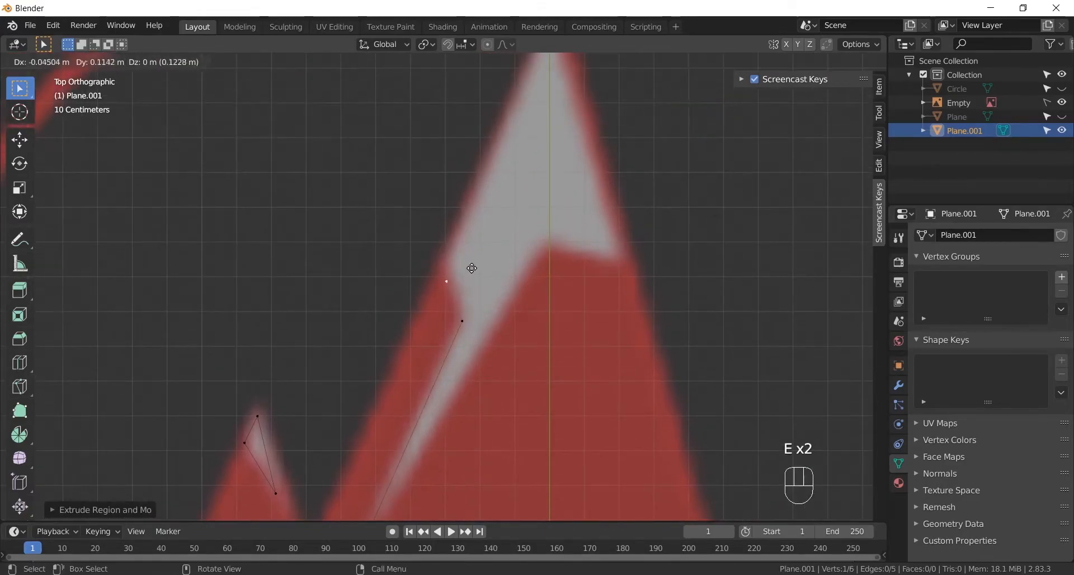
click(474, 256)
shift+middle_drag(502, 223, 418, 343)
key(e)
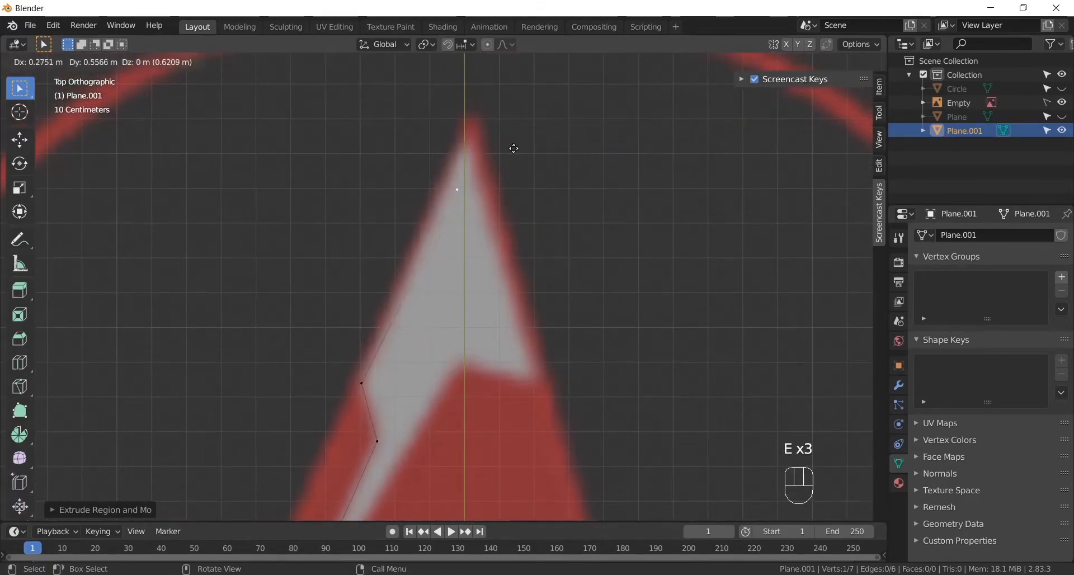
click(522, 118)
- Extrude three vertices from the summit through the snow patch's lower right corner and inner notch back to near its lower tip
key(e)
click(588, 348)
key(e)
click(522, 333)
shift+middle_drag(522, 332, 609, 160)
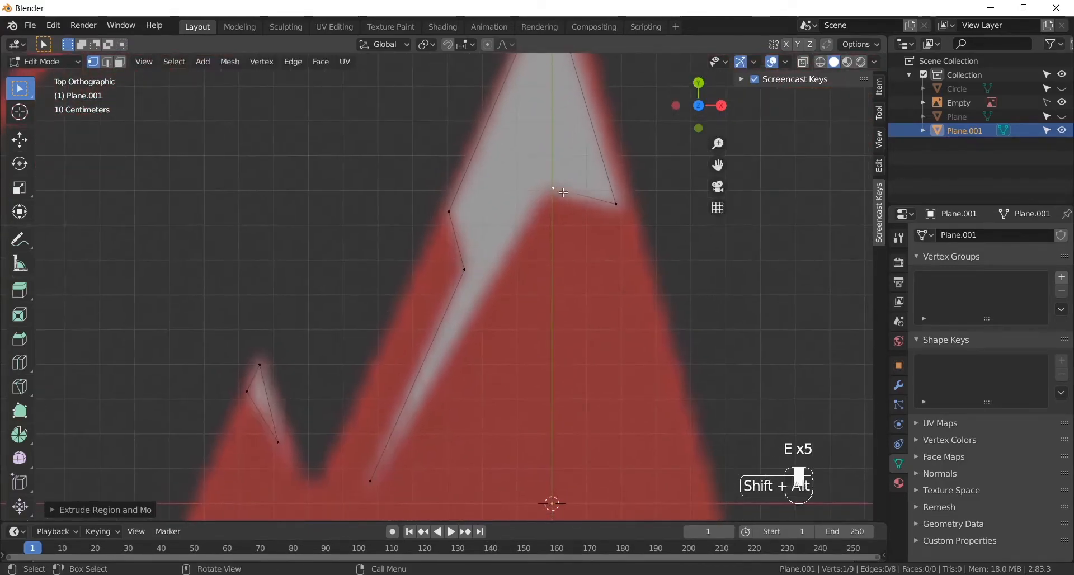
key(e)
click(392, 479)
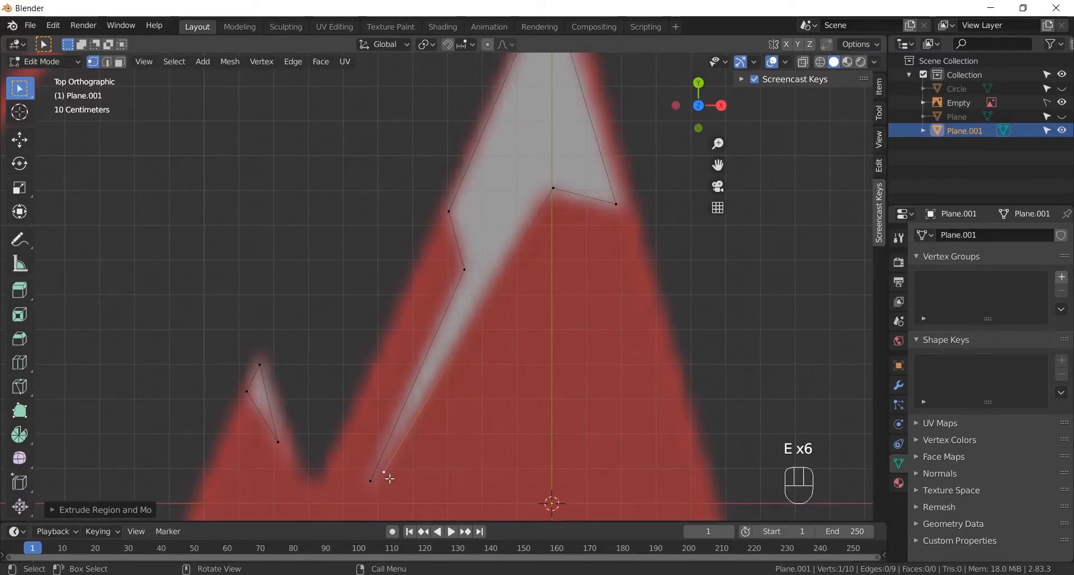
- Merge the last and starting vertices at the main snow outline's lower tip at center to close it
shift+click(372, 485)
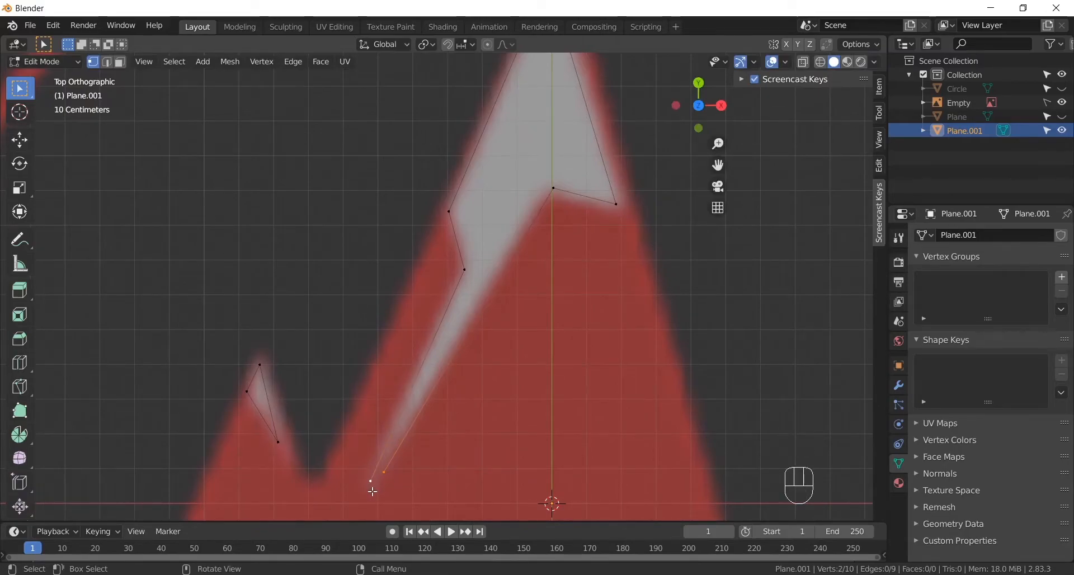
click(230, 62)
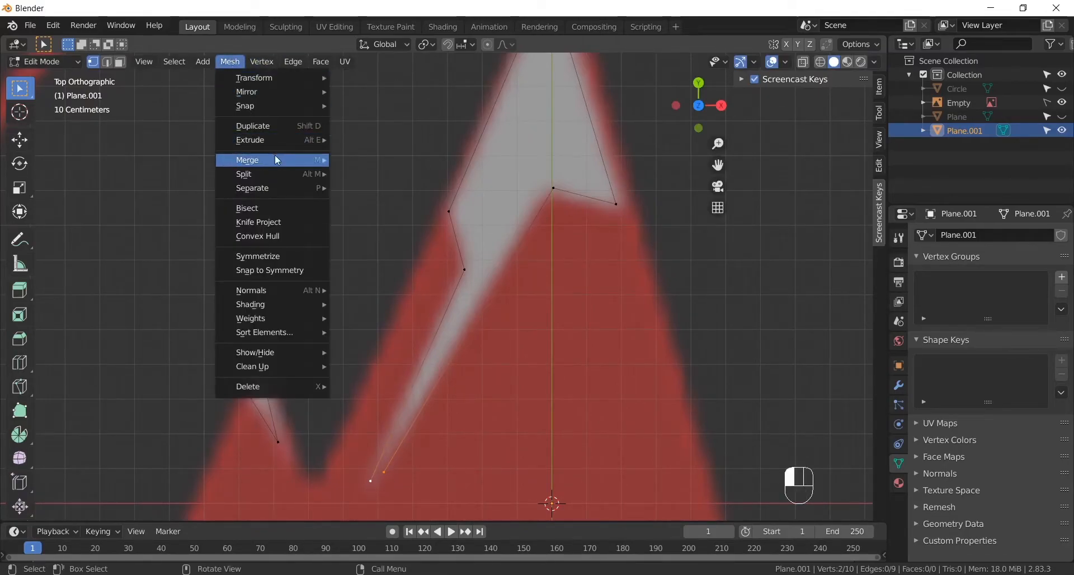
mouse_move(277, 162)
click(382, 195)
- Duplicate the lower right corner vertex of the main snow outline and place the copy at the right peak's snow patch
shift+middle_drag(519, 306, 457, 206)
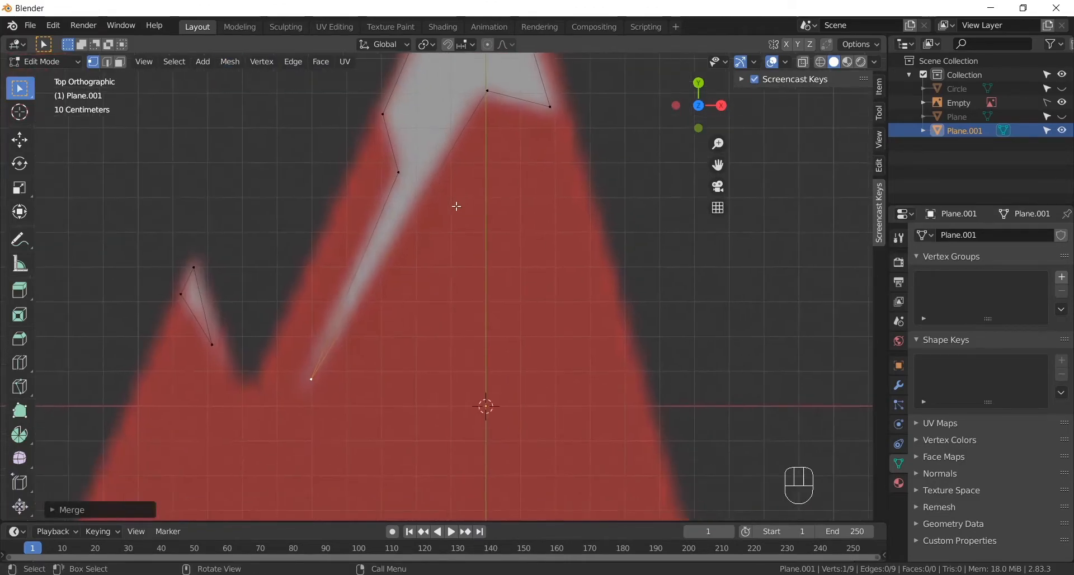
scroll(456, 207, down, 4)
scroll(469, 258, up, 1)
alt+shift+drag(470, 204, 398, 292)
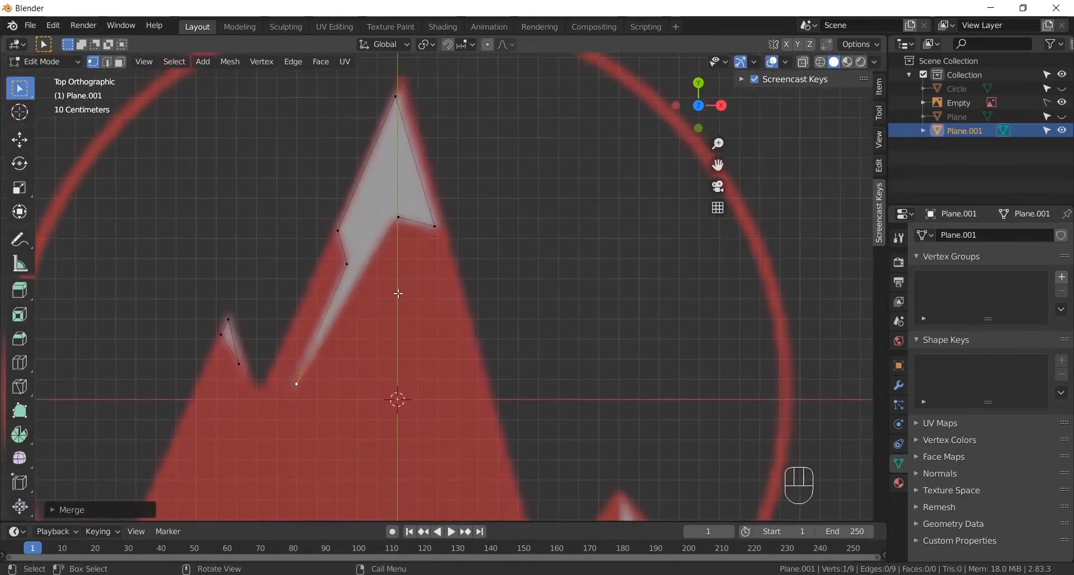
alt+shift+drag(459, 241, 372, 215)
click(372, 196)
alt+shift+drag(353, 262, 302, 187)
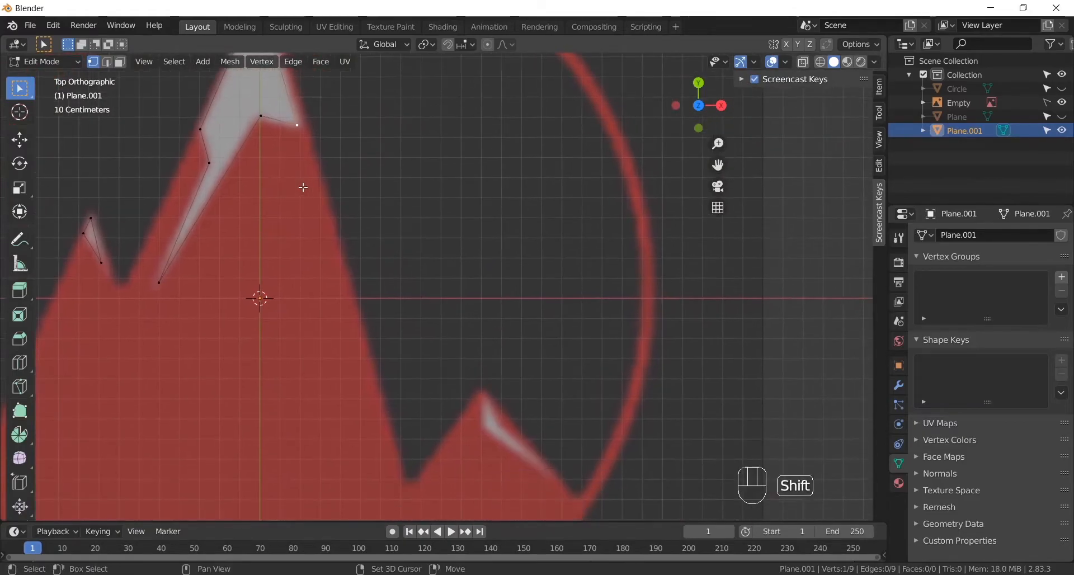
key(shift+d)
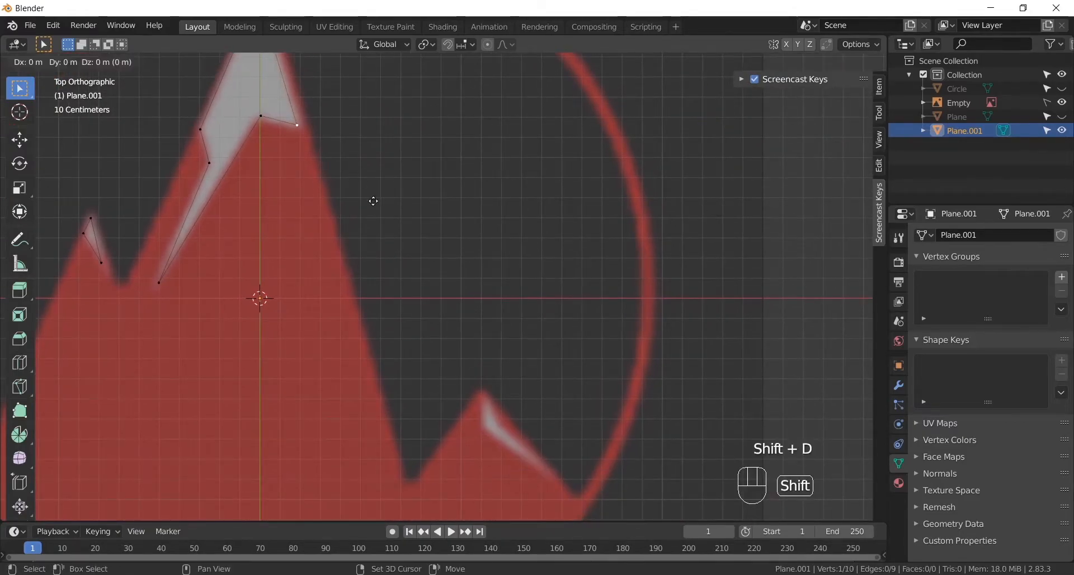
click(558, 482)
- Move the copied vertex to the lower left corner of the right peak's snow patch
alt+shift+drag(549, 410, 482, 270)
scroll(437, 292, up, 3)
scroll(437, 293, up, 2)
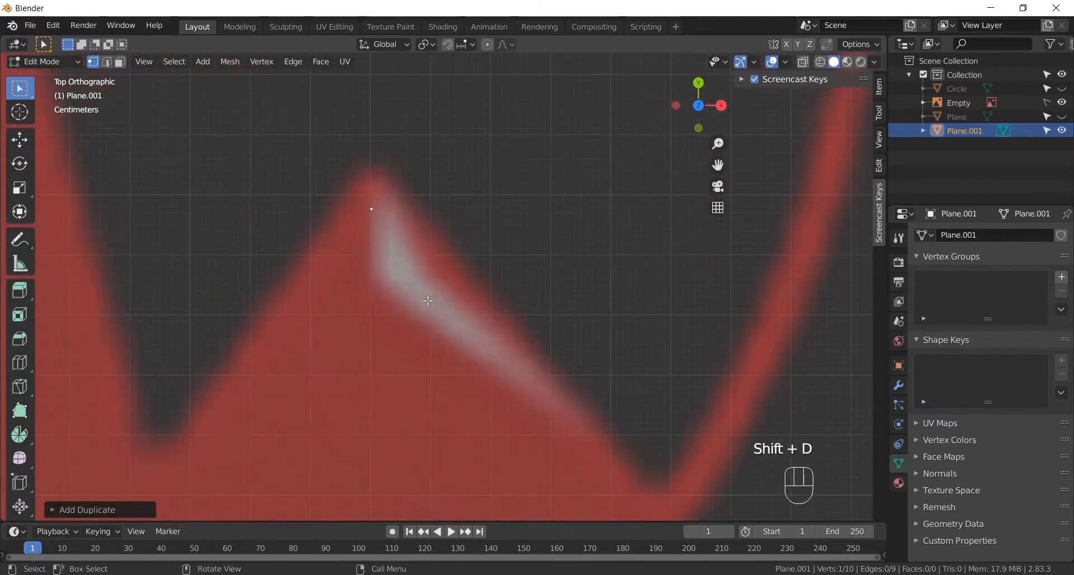
key(g)
click(427, 360)
- Extrude three vertices around the right peak's snow patch: its top, its lower right tip and a point near the starting vertex
key(e)
click(432, 256)
key(e)
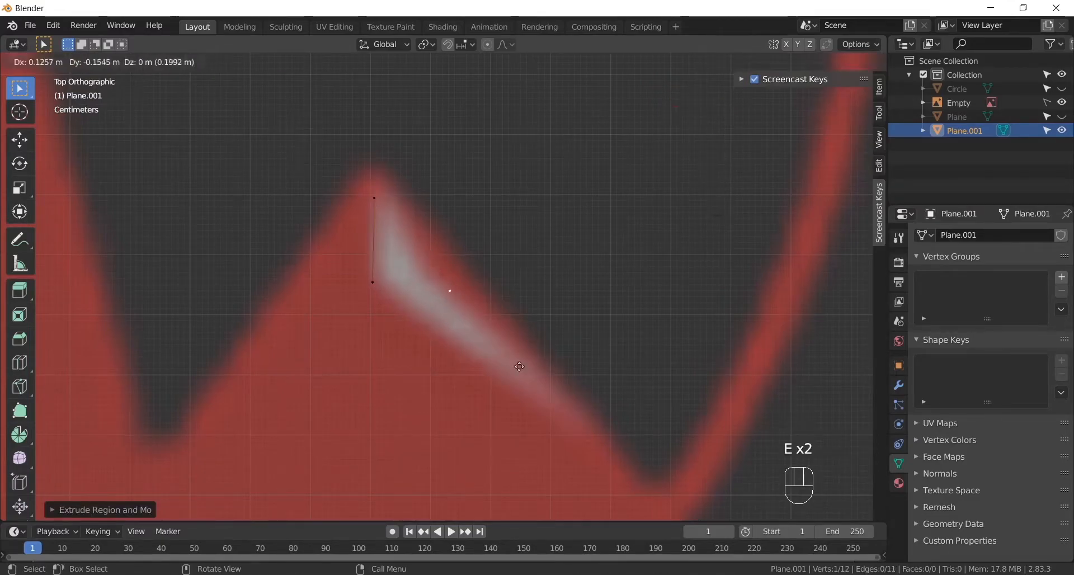
click(609, 459)
key(e)
click(427, 342)
- Merge the last and starting vertices of the right peak's snow outline at center to close it
scroll(335, 269, up, 5)
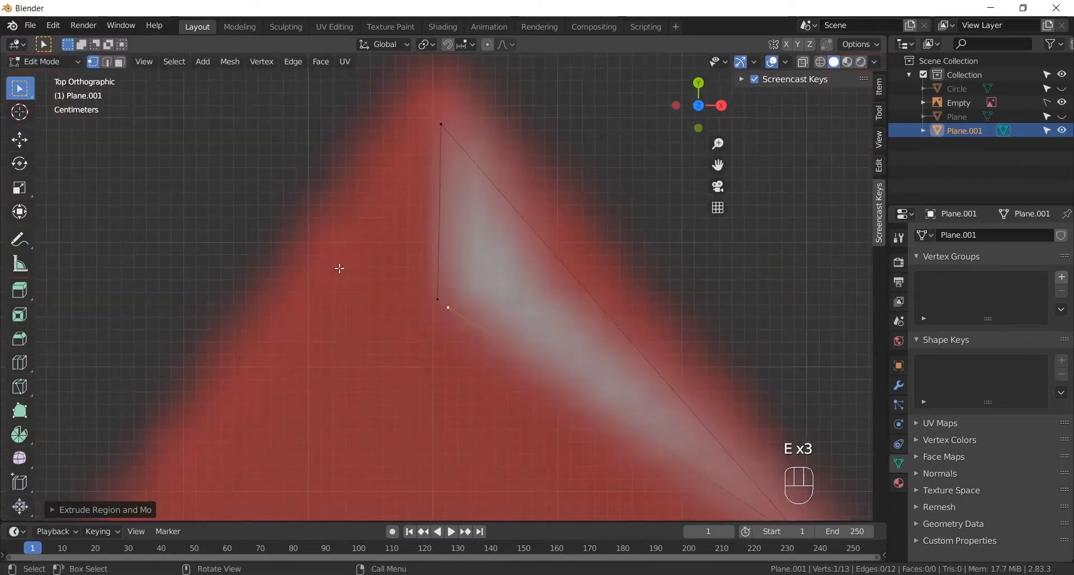
shift+click(458, 306)
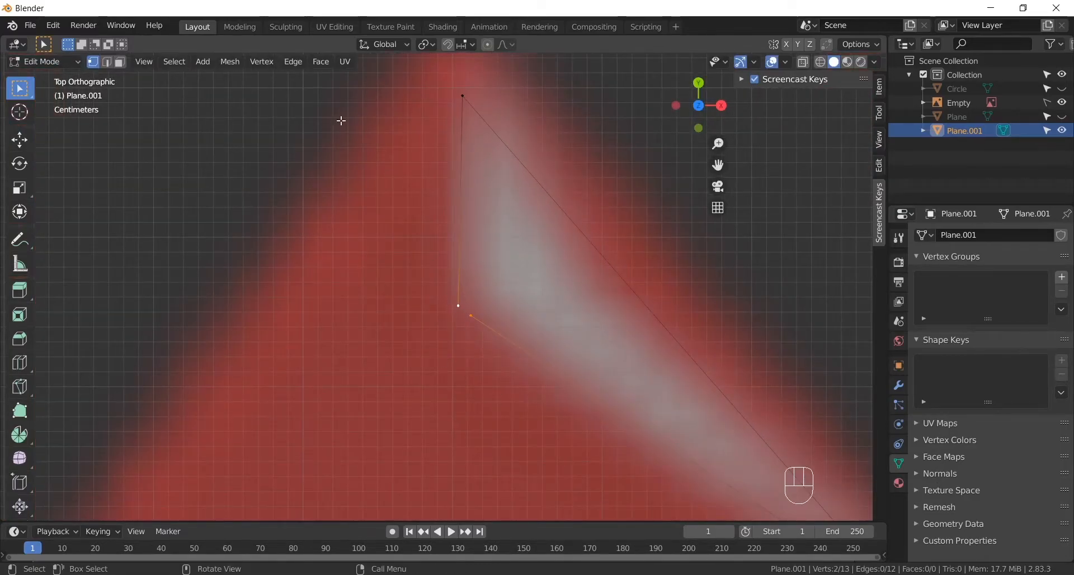
click(235, 65)
mouse_move(273, 160)
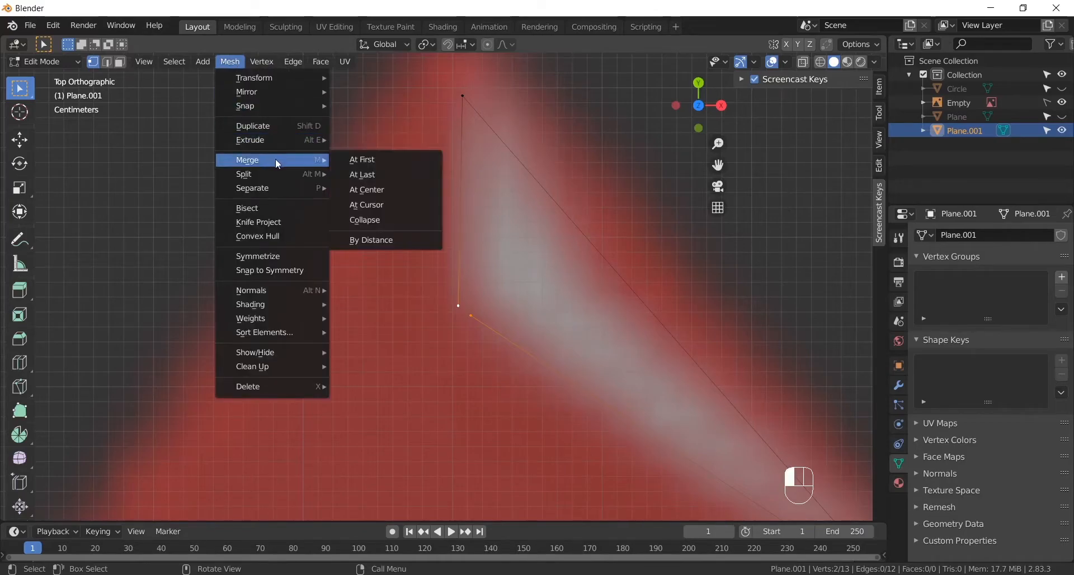
click(389, 191)
- Fill all three snow outlines with faces and return to Object Mode
scroll(506, 193, down, 16)
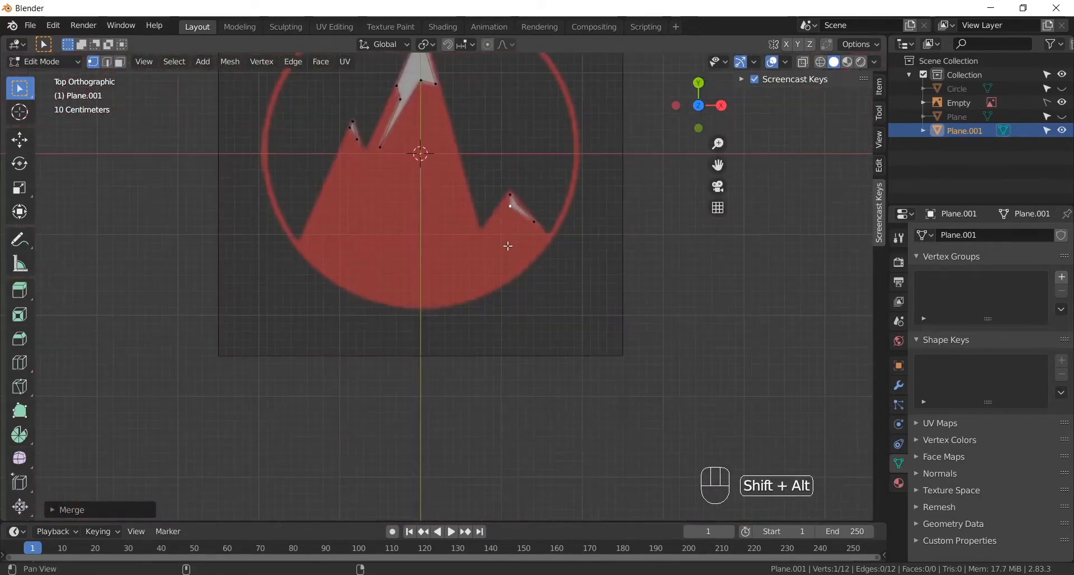
alt+shift+drag(502, 237, 525, 357)
key(a)
middle_drag(460, 247, 531, 224)
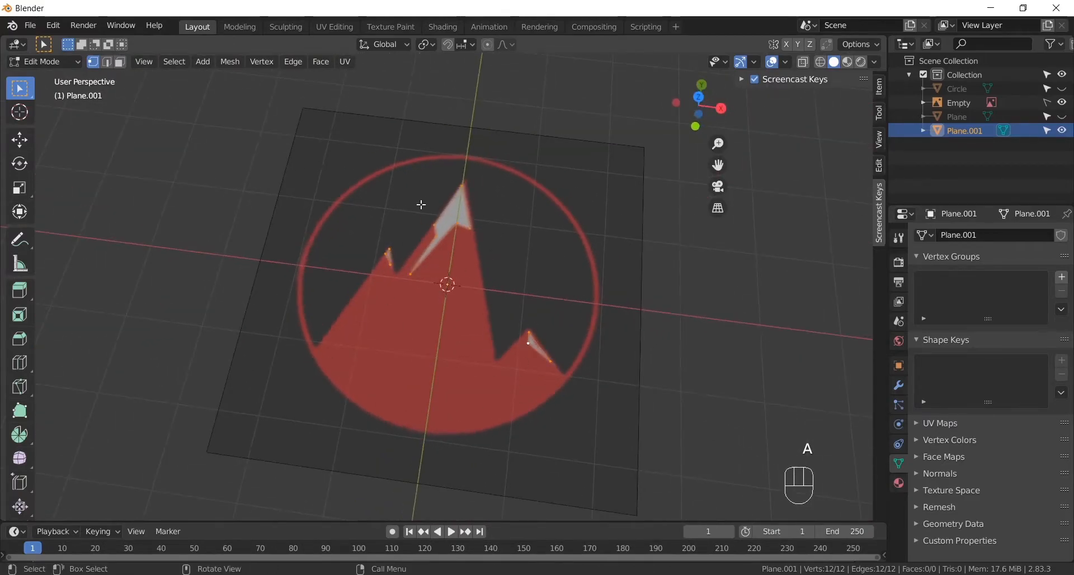
scroll(421, 204, up, 3)
alt+shift+drag(507, 294, 468, 256)
key(a)
key(a)
key(a)
key(a)
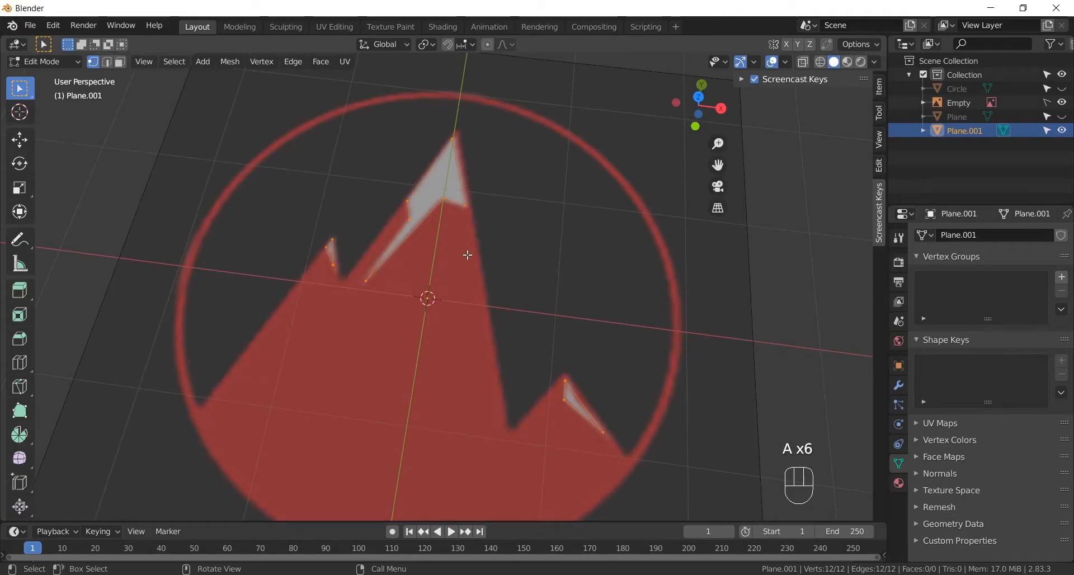
key(f)
alt+middle_drag(468, 255, 465, 235)
click(62, 64)
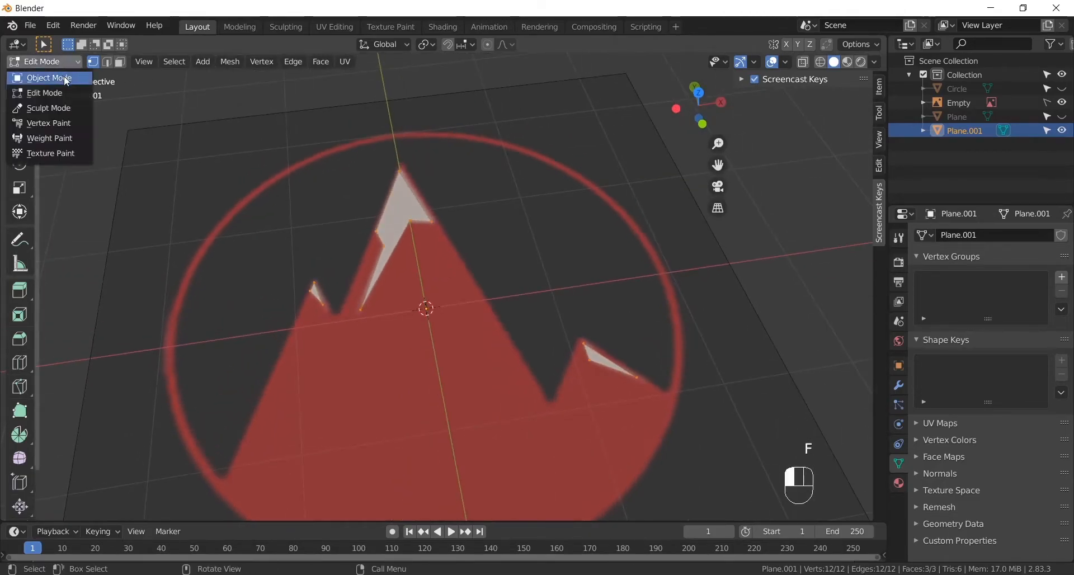
click(66, 78)
- Unhide the ring and mountain objects and hide the snow shapes, keeping the reference image visible
alt+middle_drag(314, 190, 407, 271)
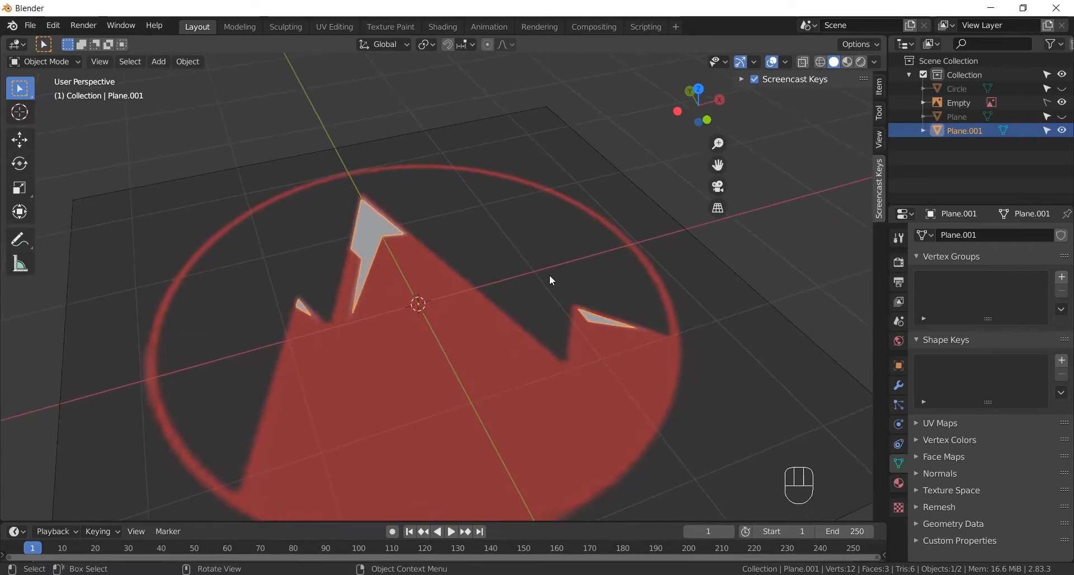
key(alt)
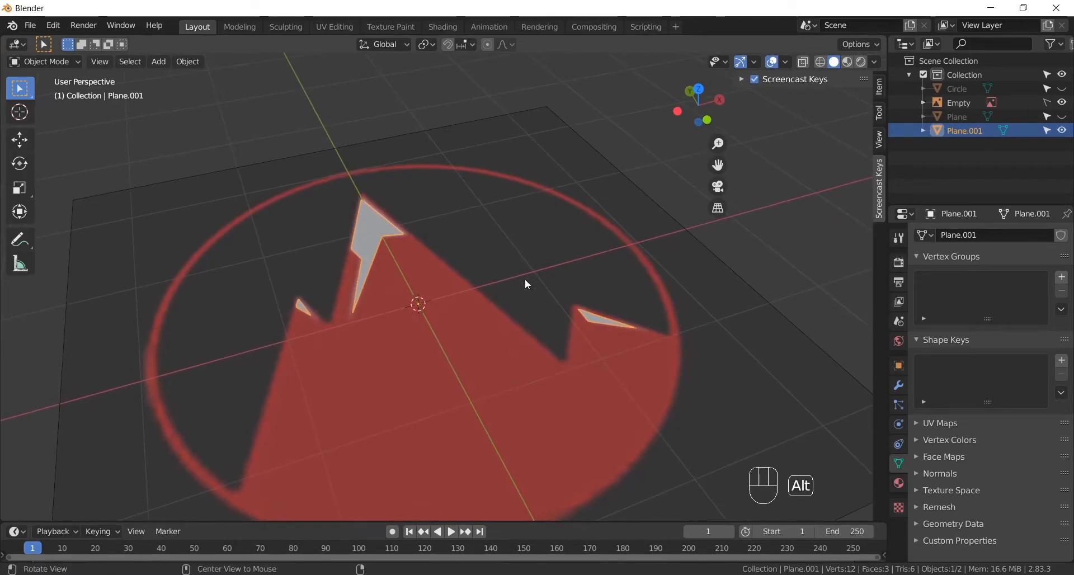
key(alt+h)
click(1063, 131)
click(1063, 117)
click(1063, 103)
click(1063, 89)
click(1061, 90)
click(1063, 102)
click(1063, 116)
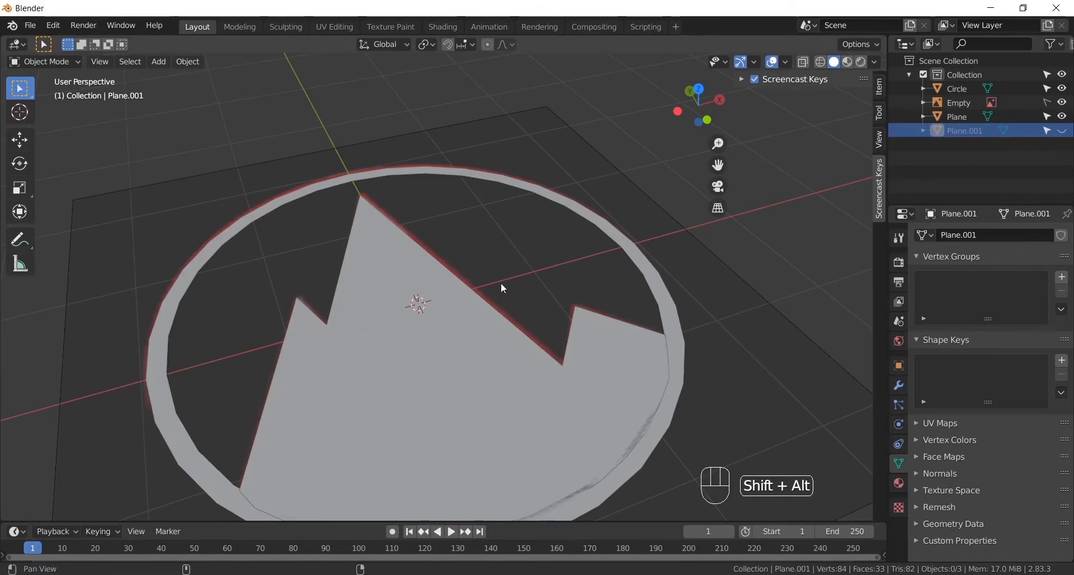
- Add a Solidify modifier to the outer ring with a thickness of 0.04 m
middle_drag(499, 290, 617, 166)
click(619, 163)
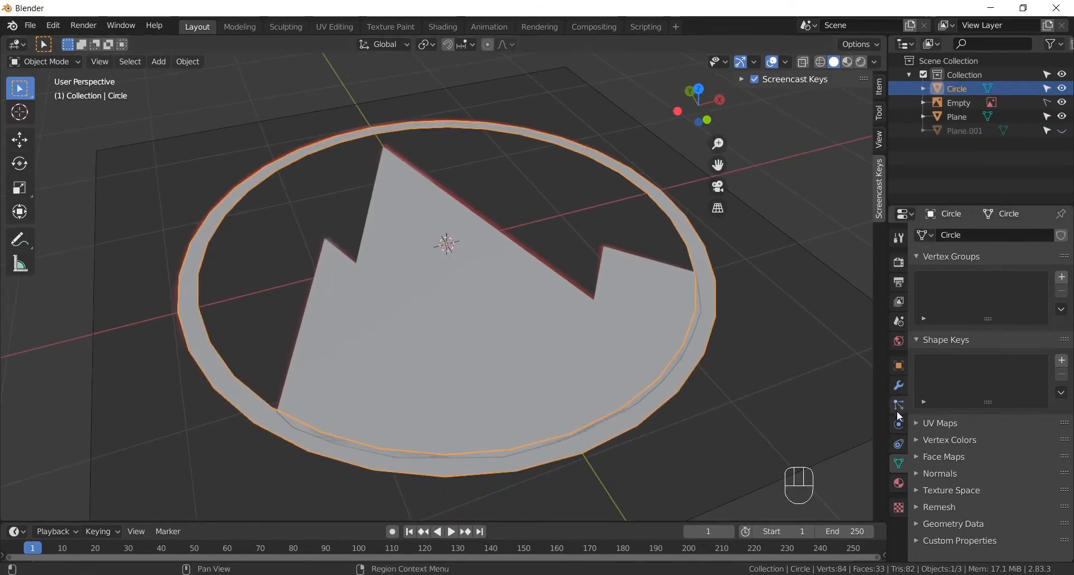
click(898, 387)
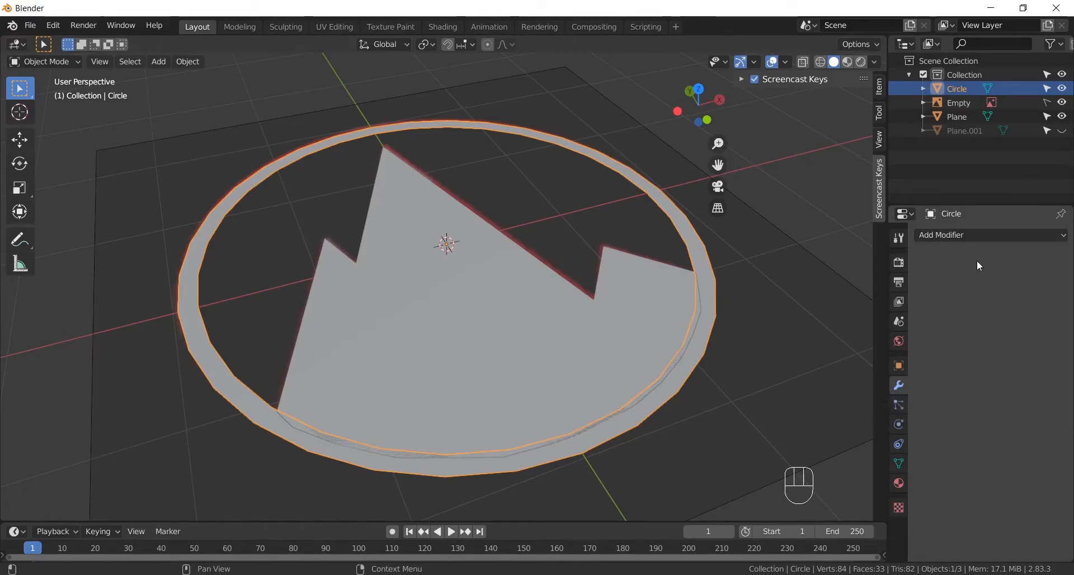
click(978, 235)
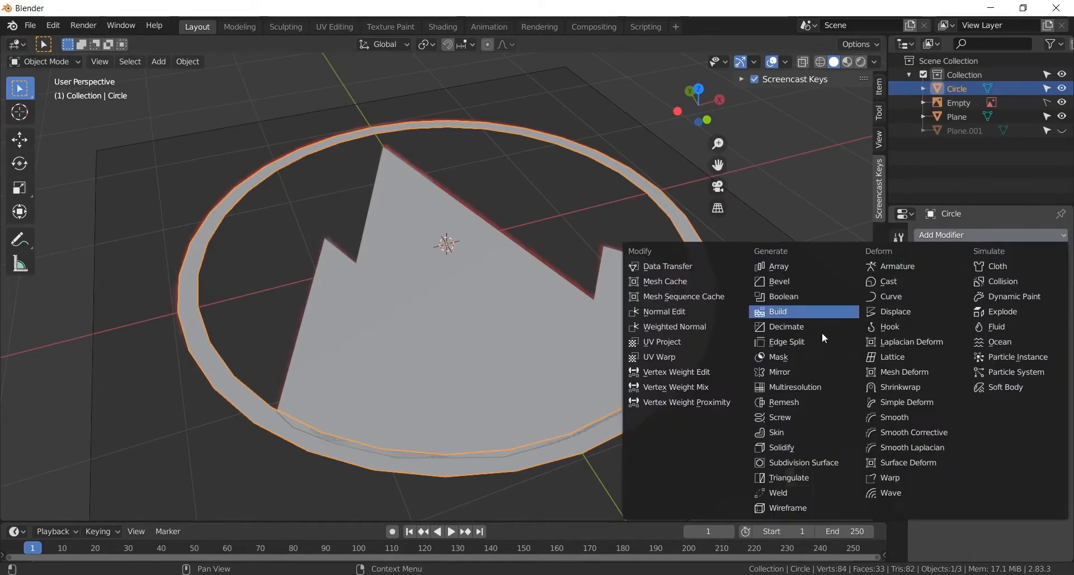
click(801, 446)
alt+drag(623, 407, 568, 290)
mouse_move(949, 311)
mouse_down()
mouse_move(963, 311)
mouse_move(946, 311)
mouse_up()
click(956, 312)
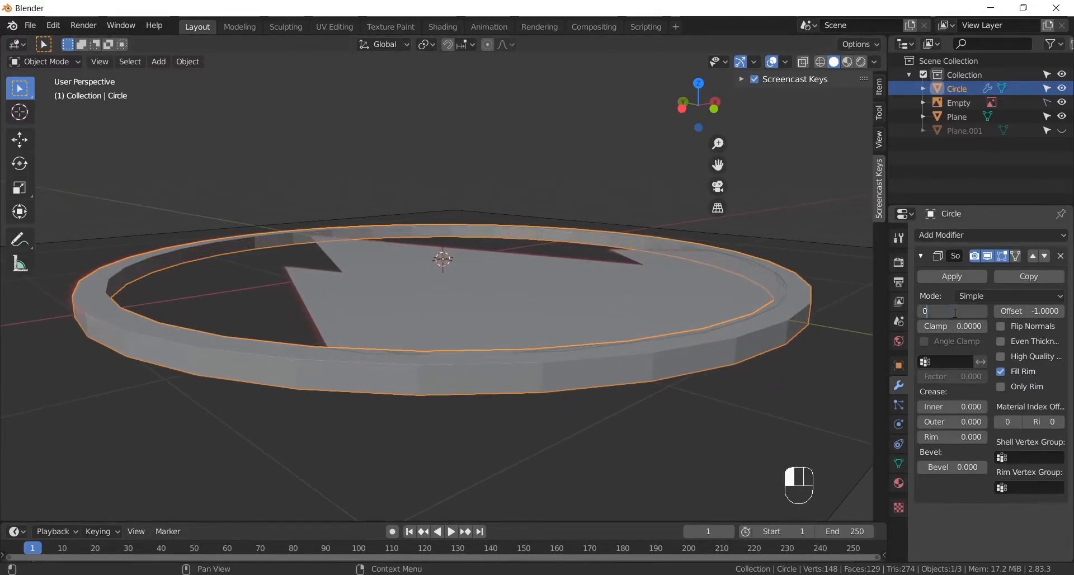
text(0.04)
key(Return)
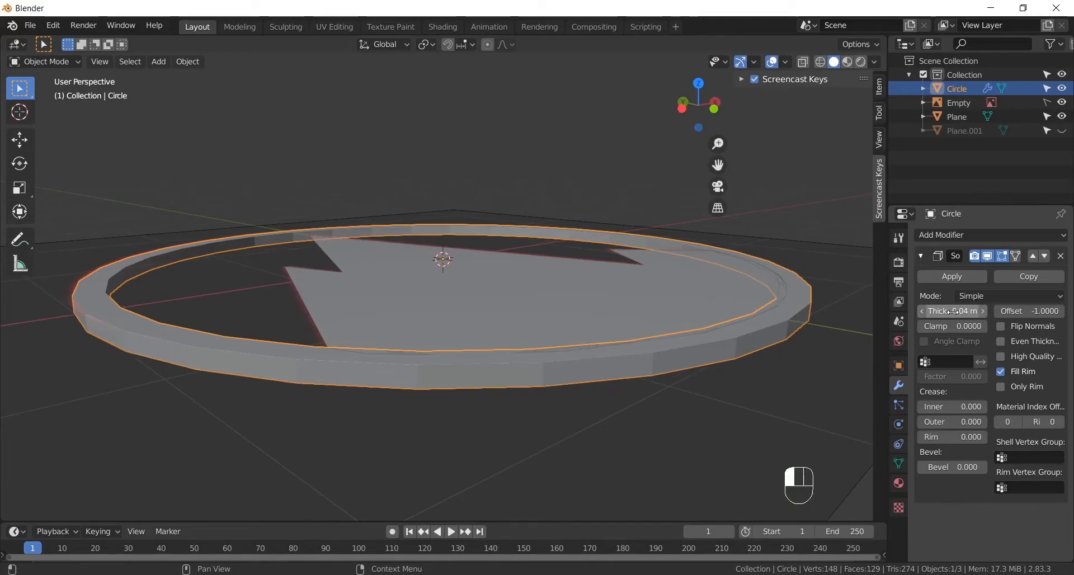
- Add a Solidify modifier to the mountain with a thickness of 0.04 m
alt+drag(559, 193, 538, 236)
click(497, 261)
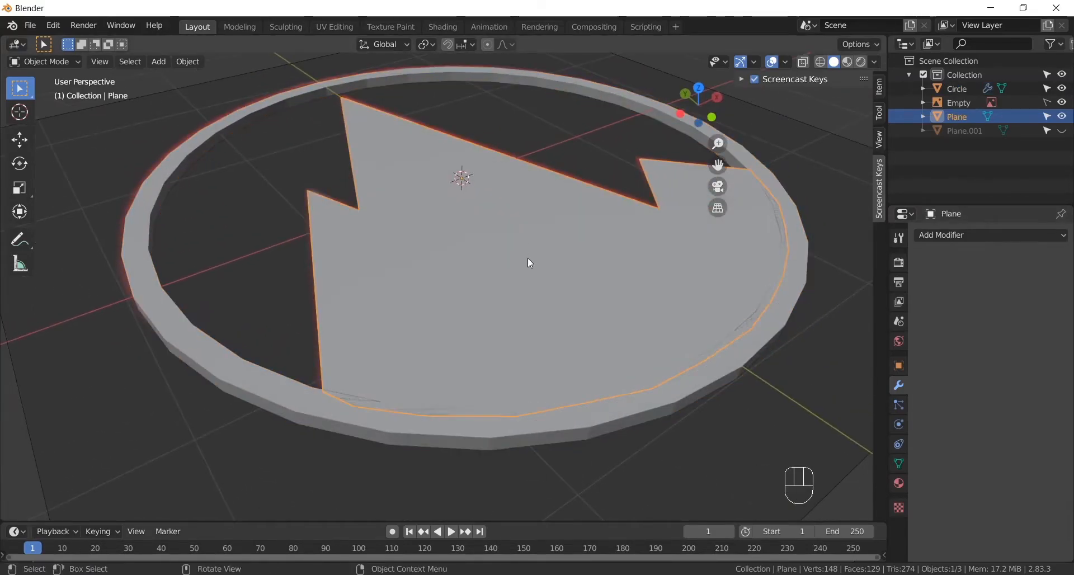
click(952, 235)
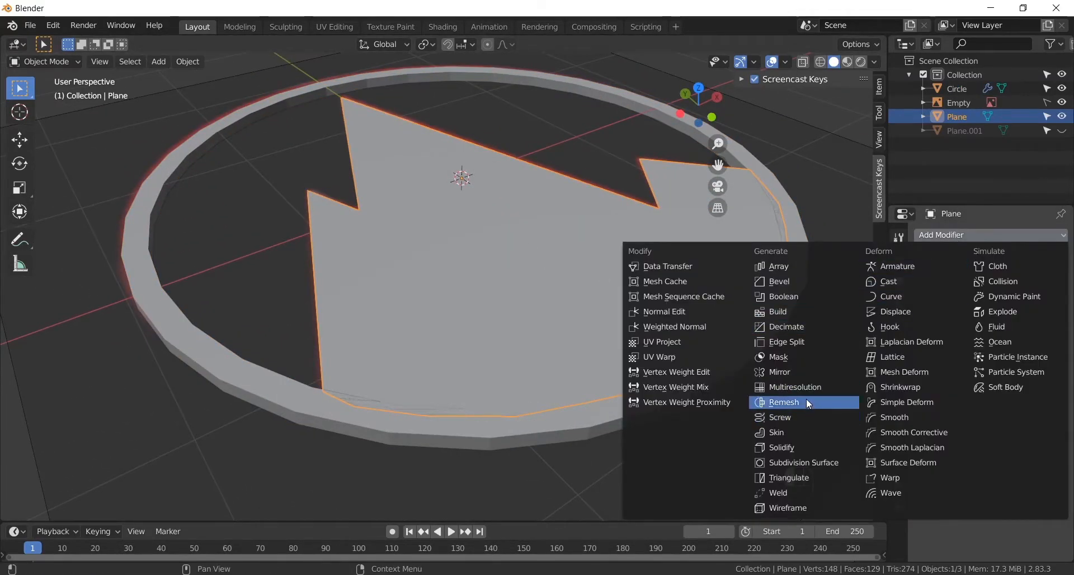
click(812, 445)
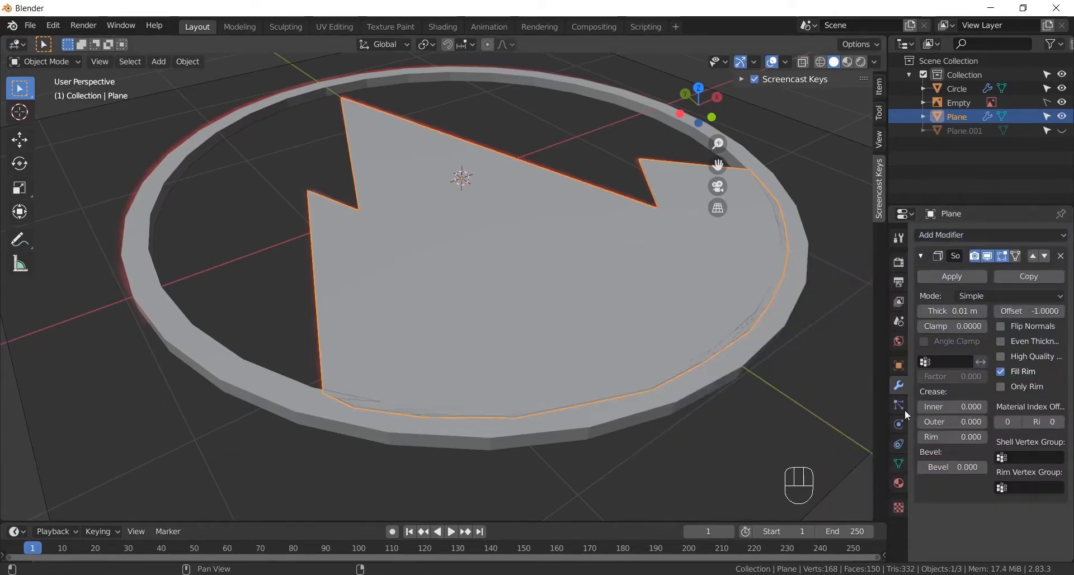
click(953, 312)
text(0.04)
key(Return)
- Lower the mountain slightly along the Z axis so its surface sits below the ring's top face
alt+drag(336, 291, 430, 421)
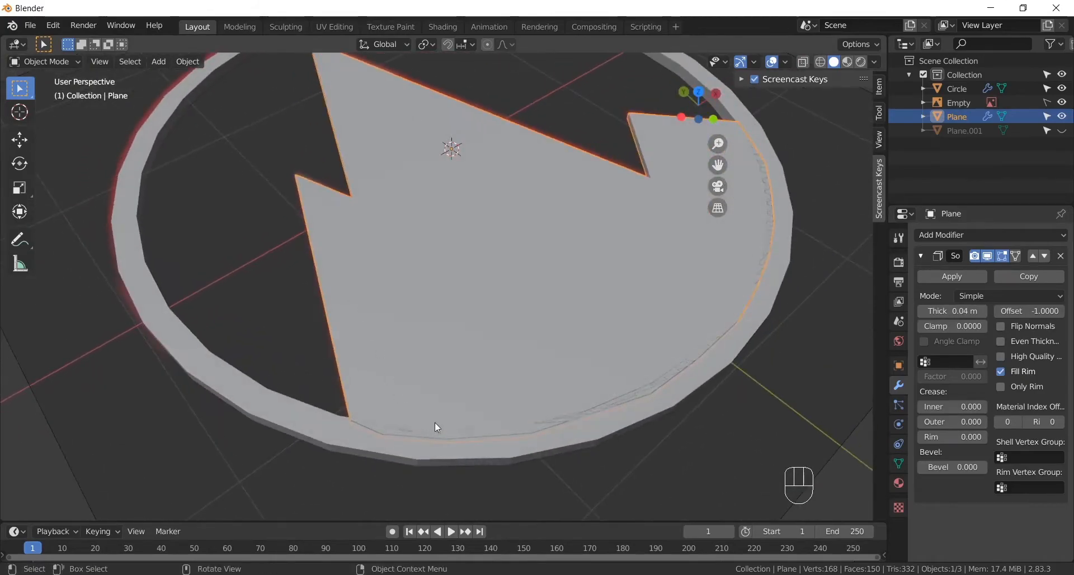
click(592, 464)
alt+drag(592, 463, 669, 398)
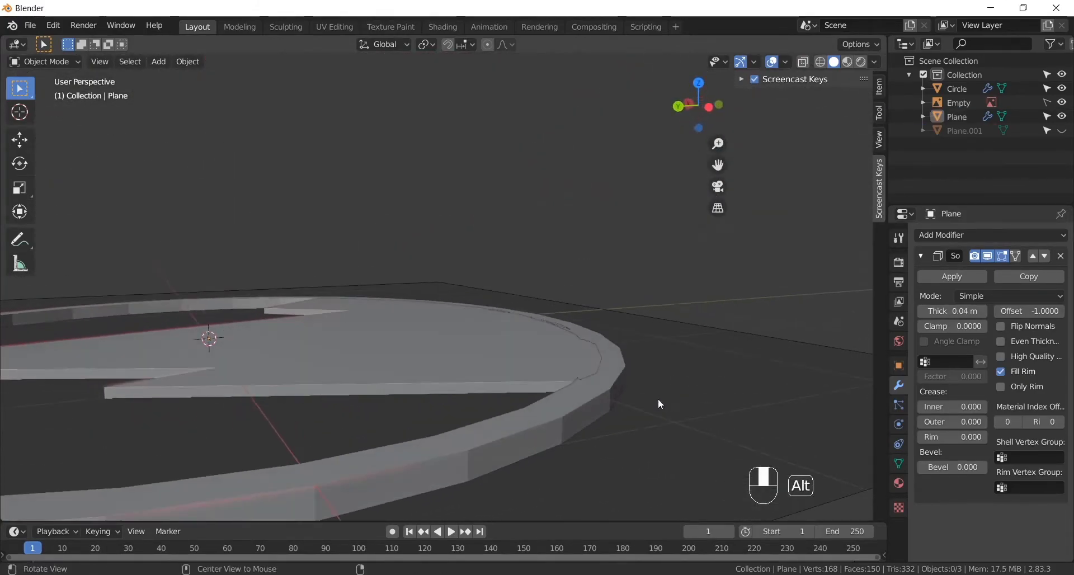
click(509, 391)
alt+drag(586, 385, 600, 342)
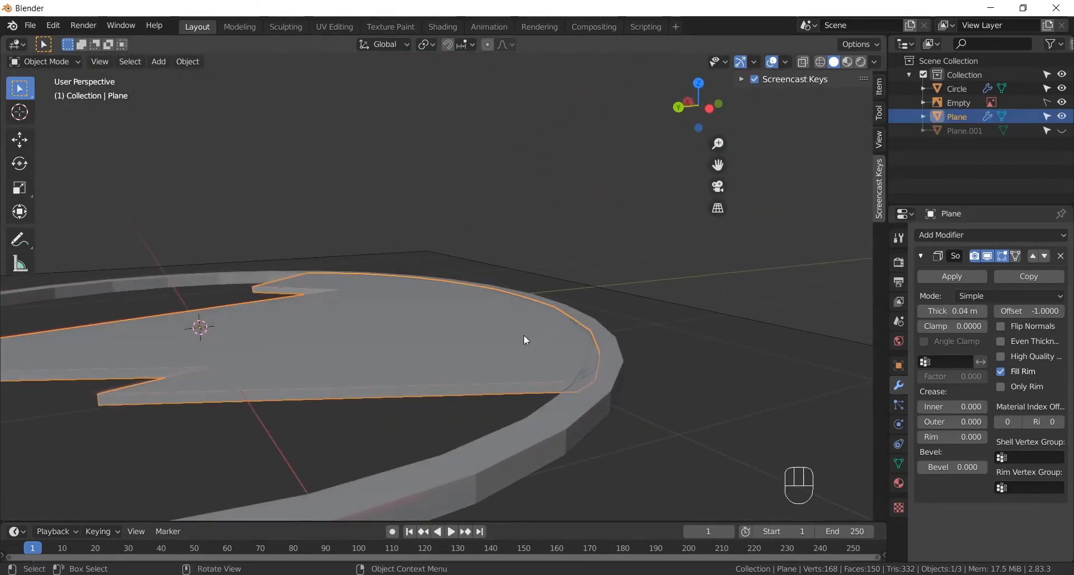
alt+shift+drag(532, 338, 408, 321)
click(20, 140)
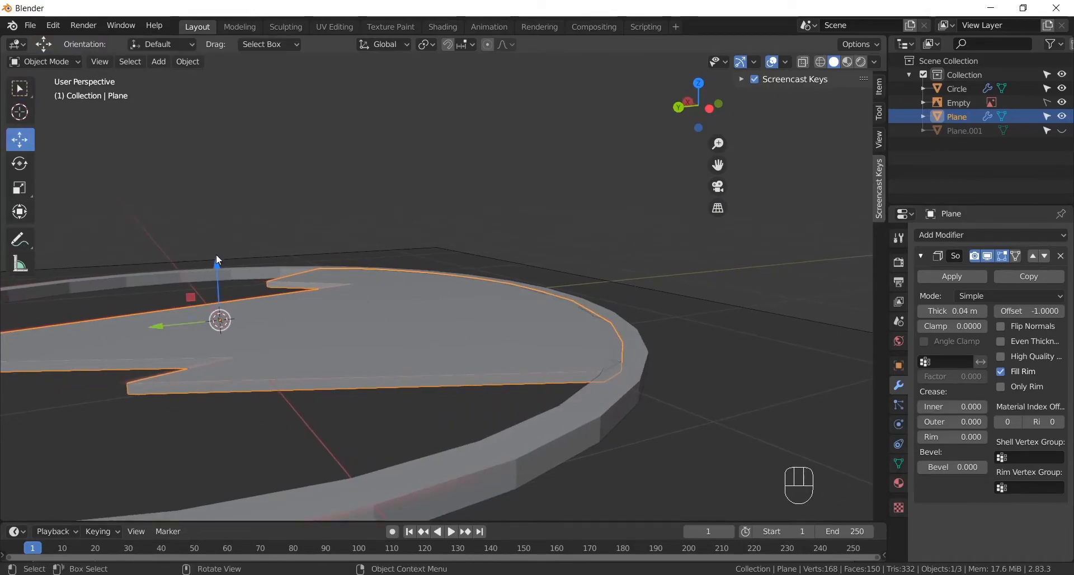
mouse_move(219, 260)
mouse_down()
mouse_move(224, 273)
mouse_move(223, 263)
mouse_up()
- Hide the reference image and deselect the mountain
alt+drag(361, 269, 480, 243)
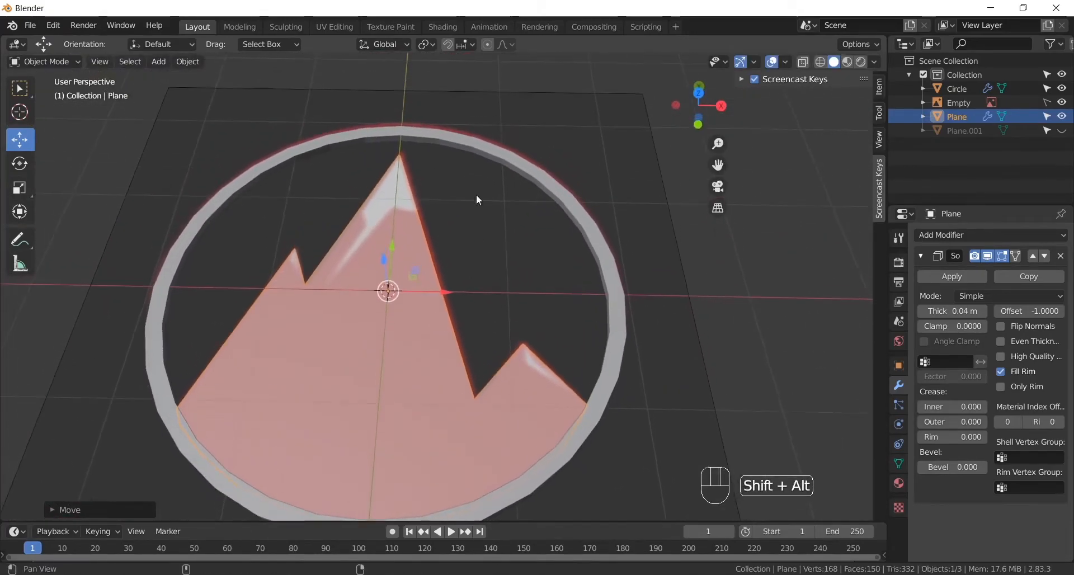
click(1062, 103)
alt+drag(613, 225, 593, 235)
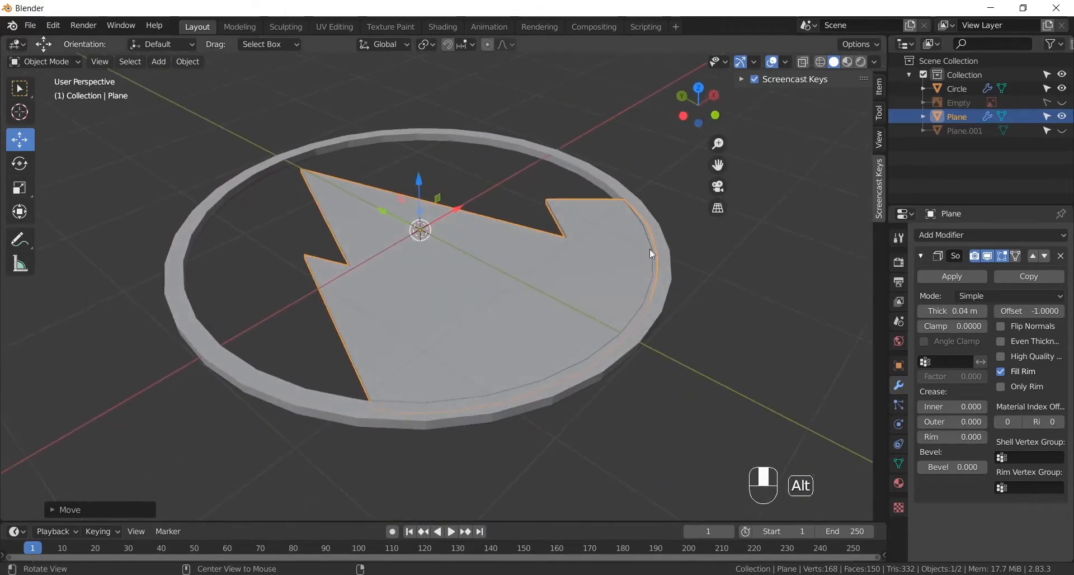
click(697, 307)
alt+drag(697, 307, 625, 333)
alt+shift+drag(623, 325, 568, 385)
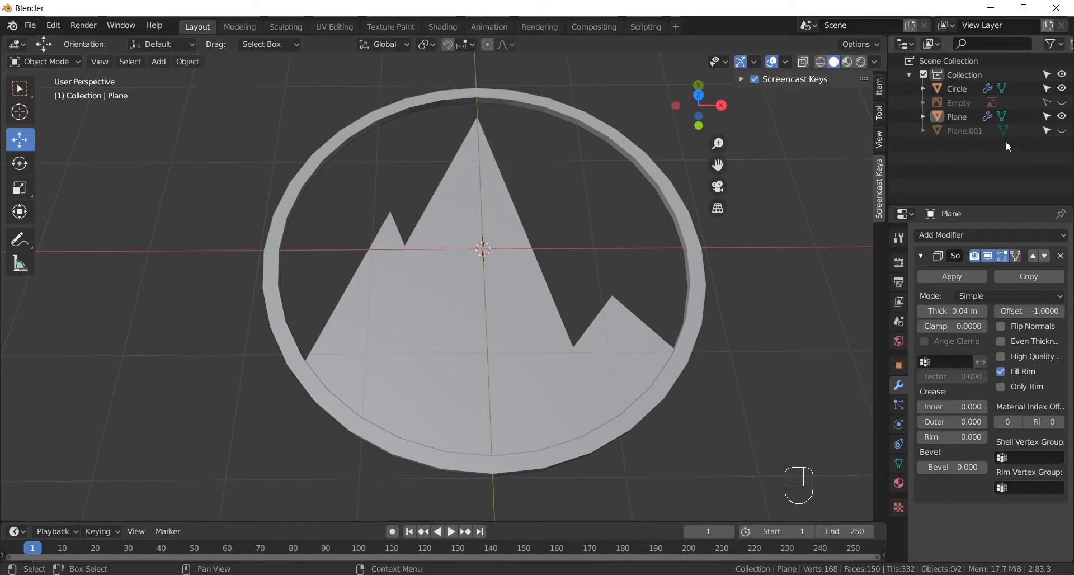
- Unhide the snow shapes and give them a Solidify modifier with a thickness of 0.04 m
click(1067, 136)
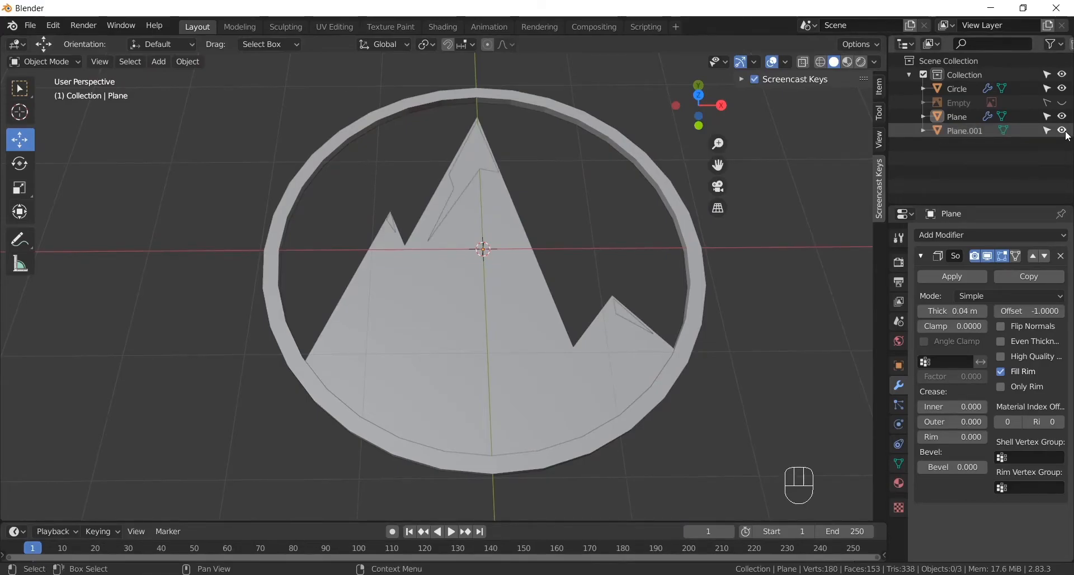
scroll(443, 196, up, 2)
click(477, 150)
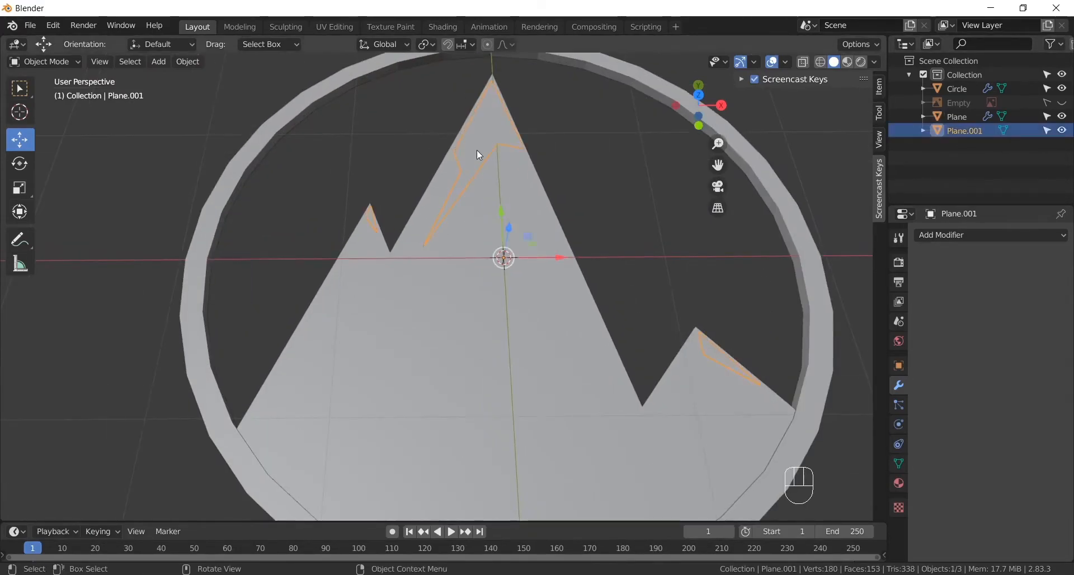
click(951, 236)
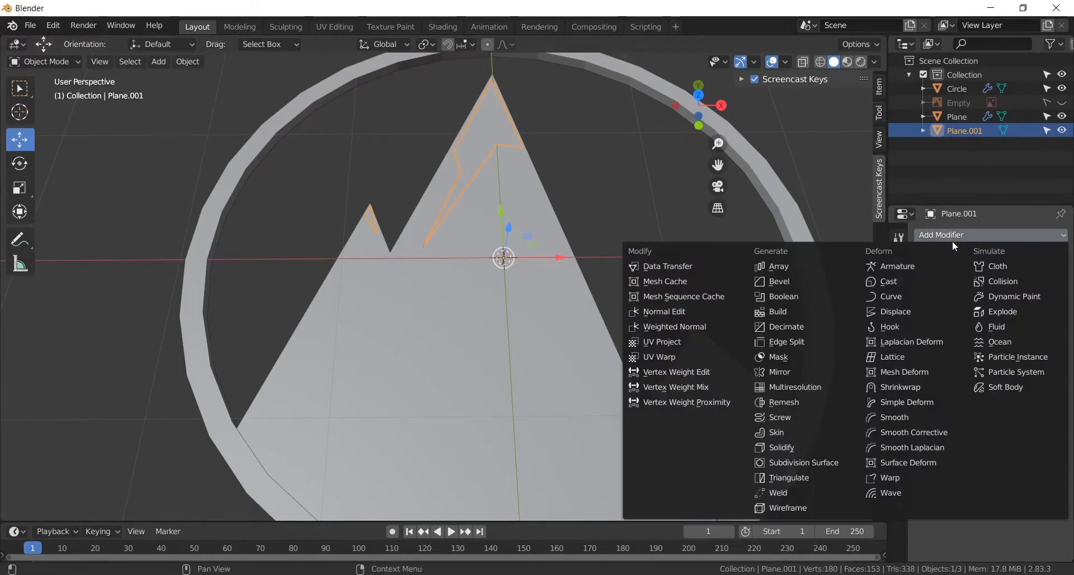
click(806, 449)
alt+drag(803, 449, 423, 257)
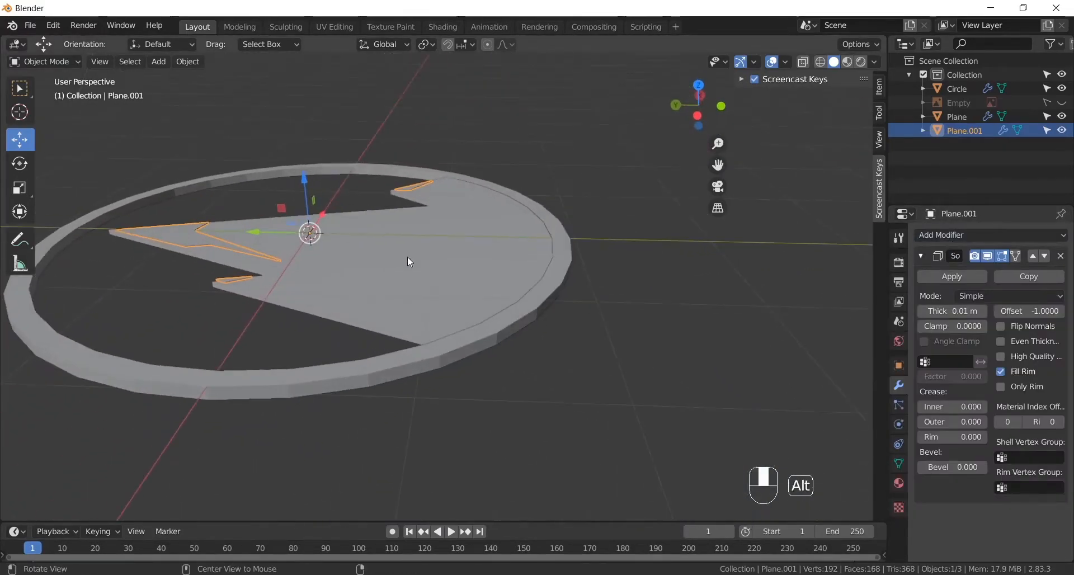
click(951, 311)
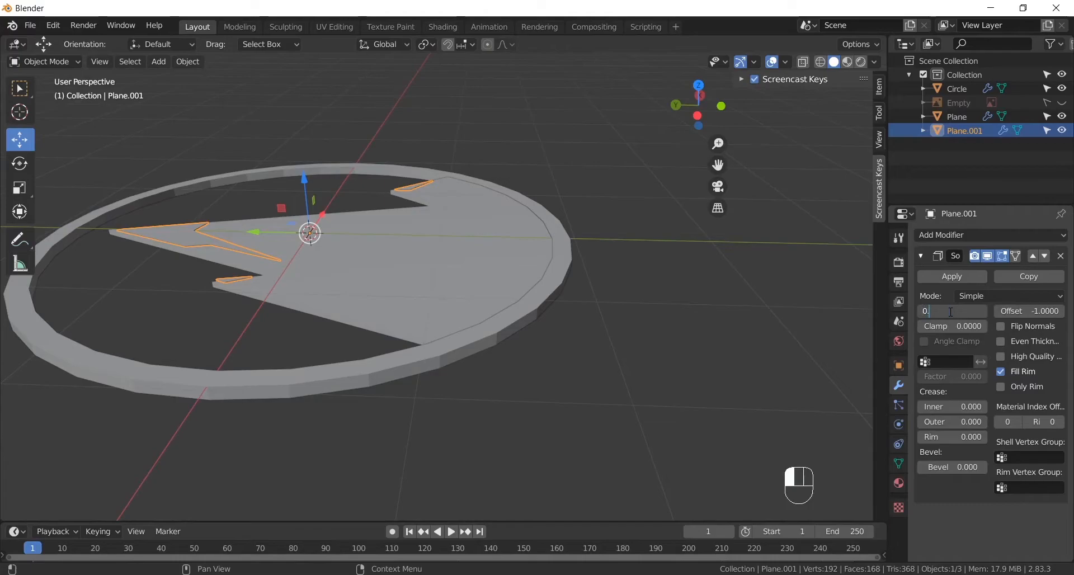
key(Return)
- Raise the snow shapes slightly along the Z axis above the mountain's surface
alt+shift+drag(129, 253, 502, 195)
drag(587, 152, 559, 166)
drag(560, 164, 561, 162)
- In Edit Mode, select only the left peak's linked snow patch and lower it along the Z axis to match the other snow shapes
click(42, 61)
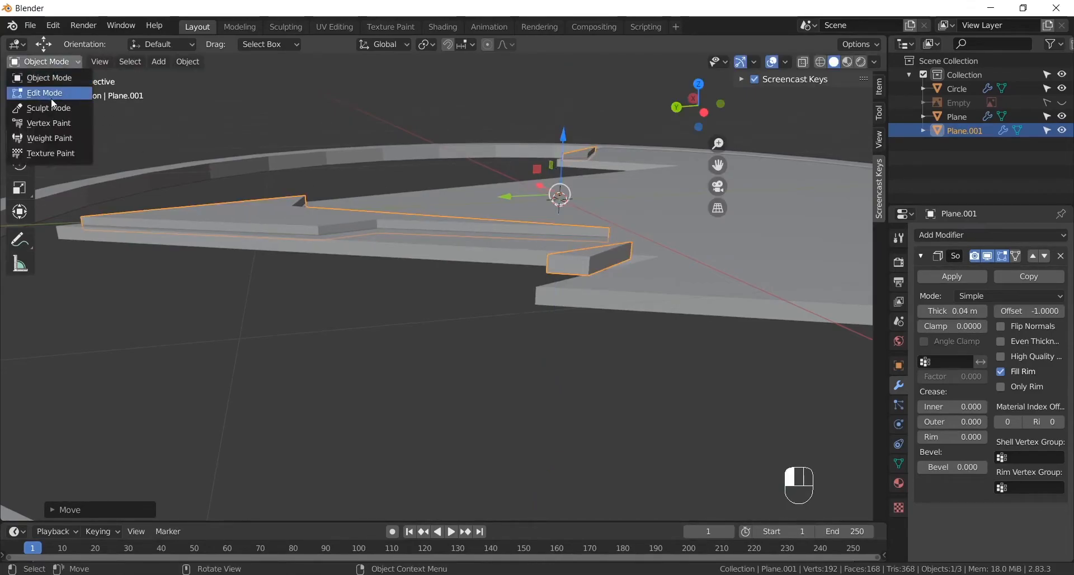
click(50, 89)
click(482, 370)
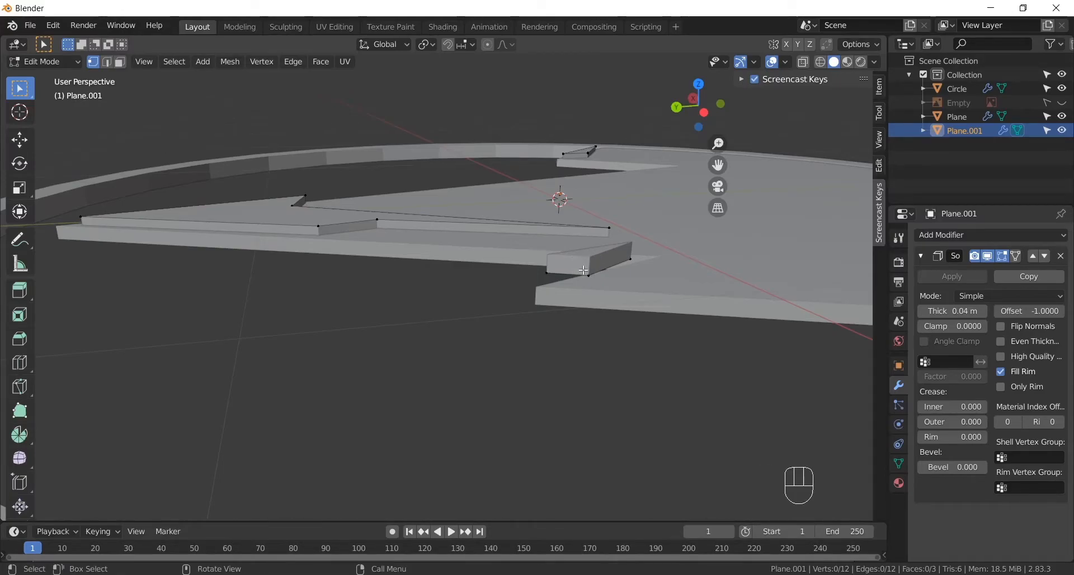
key(l)
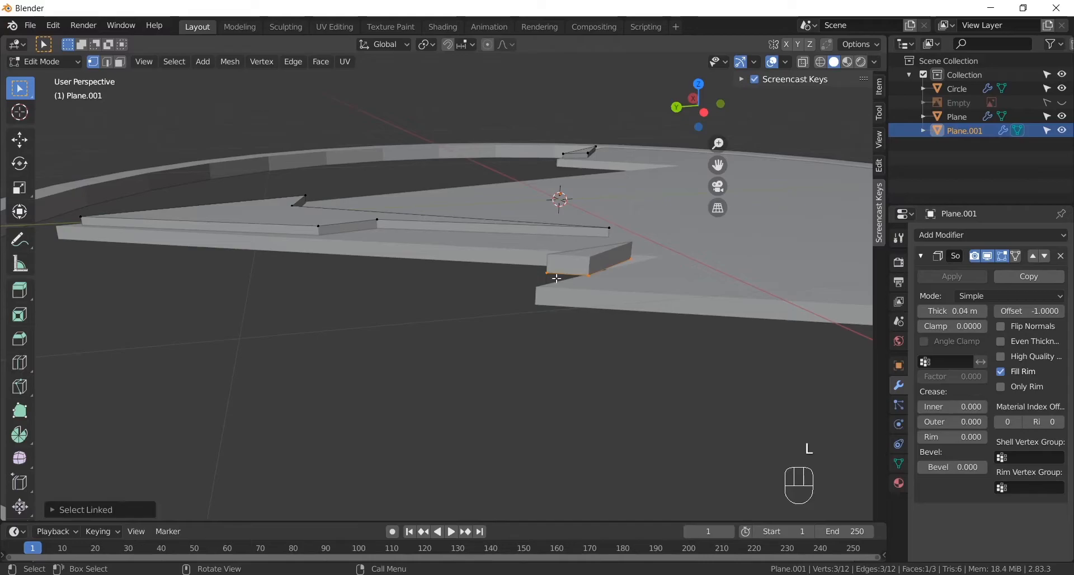
click(28, 141)
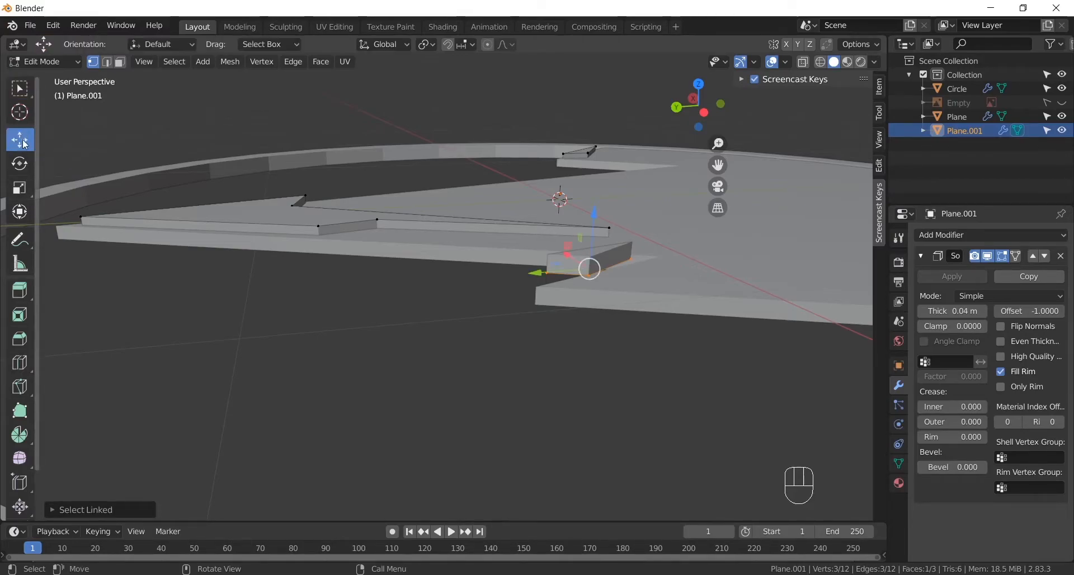
drag(595, 224, 598, 246)
alt+drag(644, 181, 551, 246)
alt+shift+drag(638, 229, 451, 309)
alt+shift+drag(561, 283, 512, 338)
alt+shift+drag(512, 339, 557, 330)
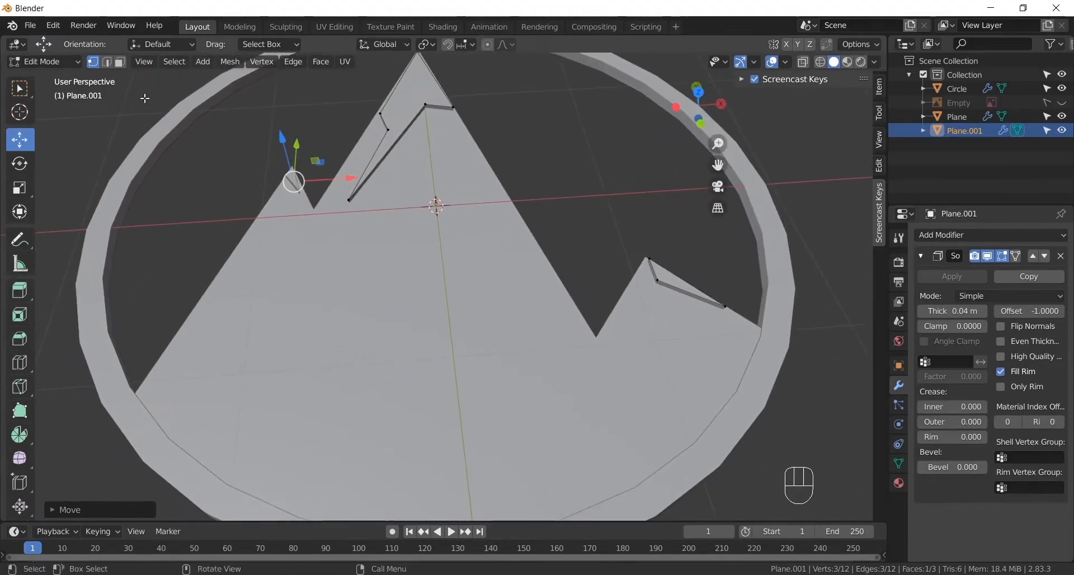
- Return to Object Mode and switch the viewport shading to Material Preview
click(44, 62)
click(33, 74)
scroll(504, 268, down, 4)
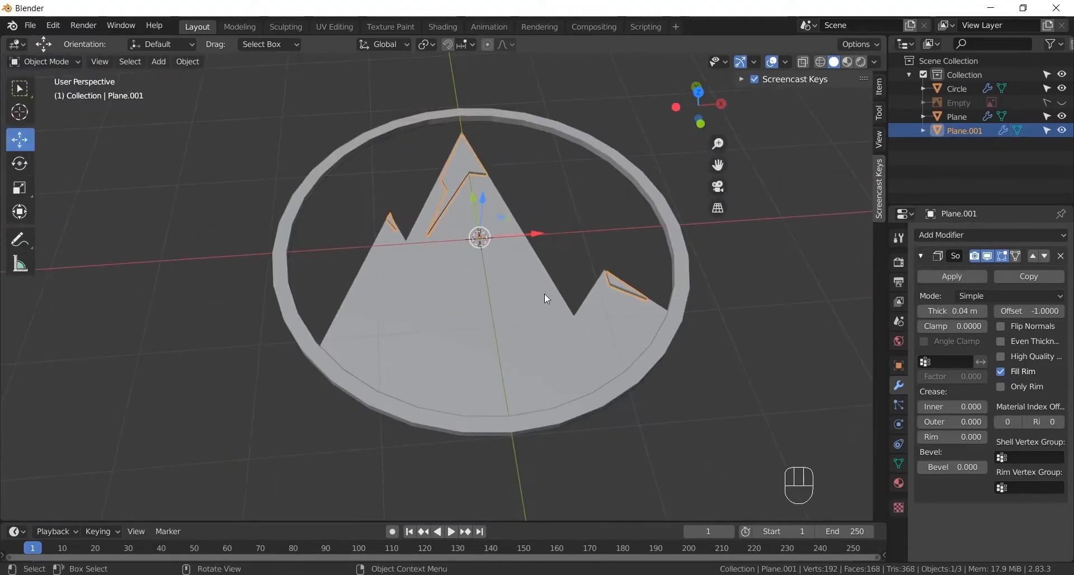
alt+drag(530, 314, 550, 352)
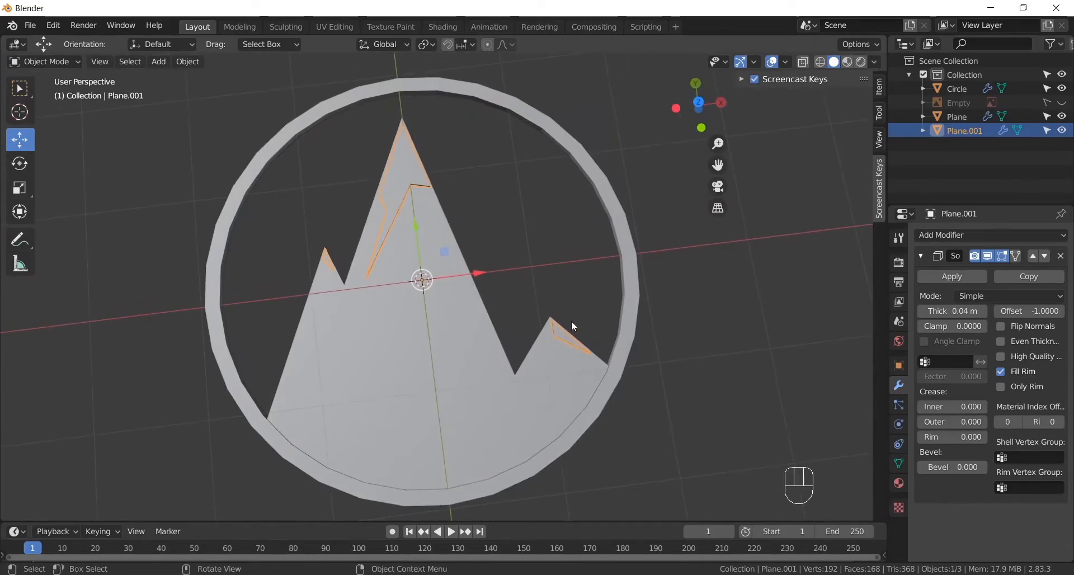
click(849, 63)
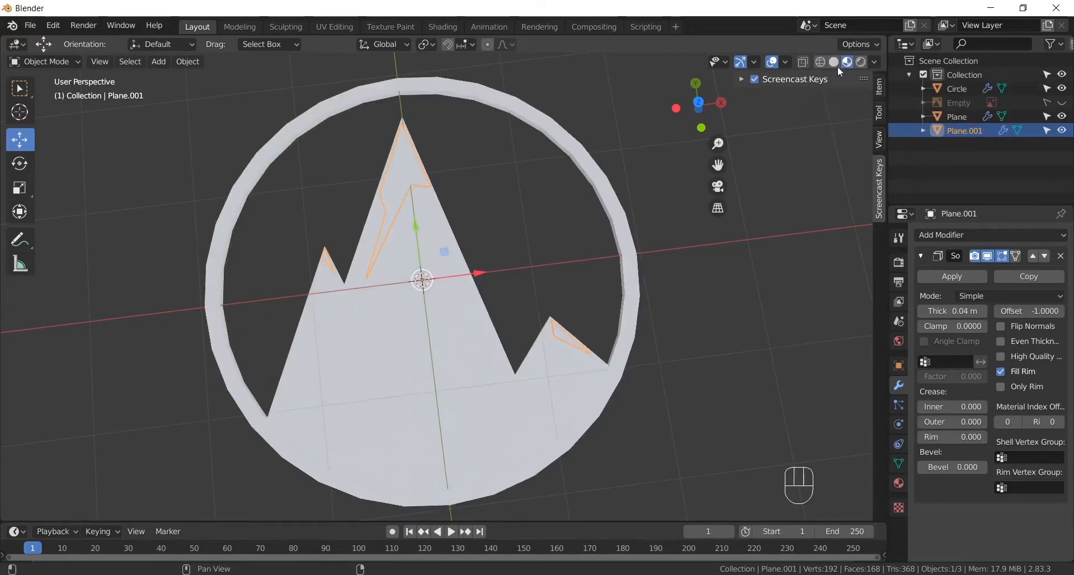
mouse_move(534, 351)
alt+shift+mouse_down()
mouse_move(657, 252)
mouse_move(632, 341)
alt+shift+mouse_up()
- Select the ring and give it a new material named Red
click(679, 268)
alt+shift+drag(522, 285, 522, 255)
click(899, 484)
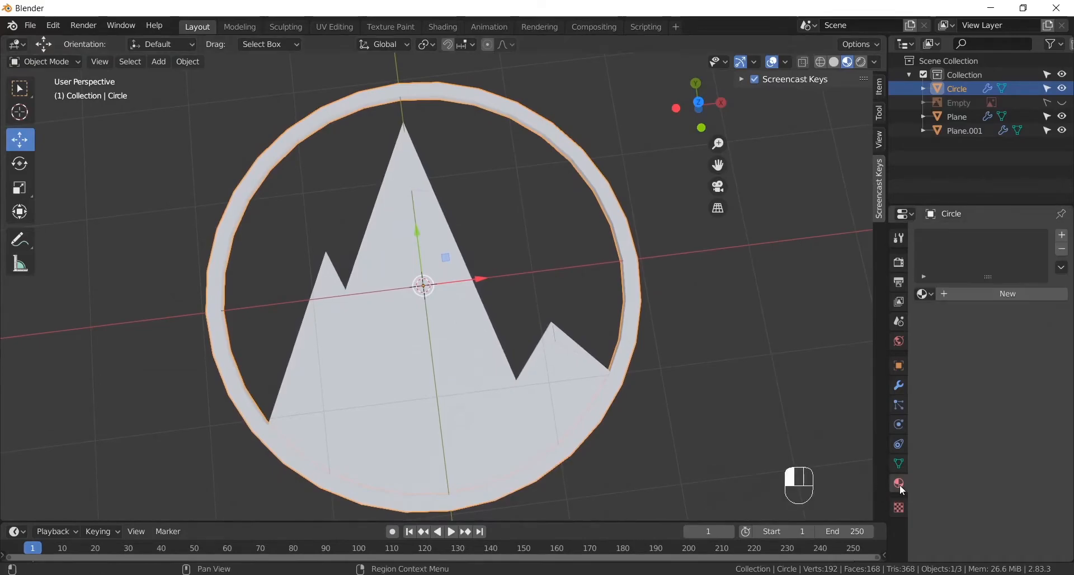
click(1006, 298)
double_click(970, 295)
text(Red)
key(Return)
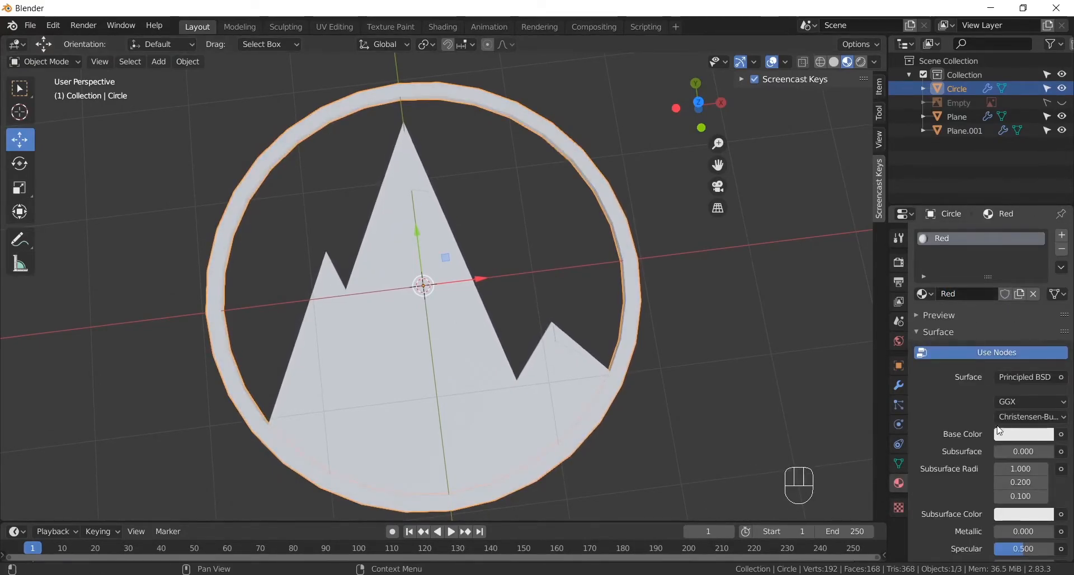
- Set the Red material's base color to a bright, saturated red
click(1016, 435)
drag(984, 325, 981, 328)
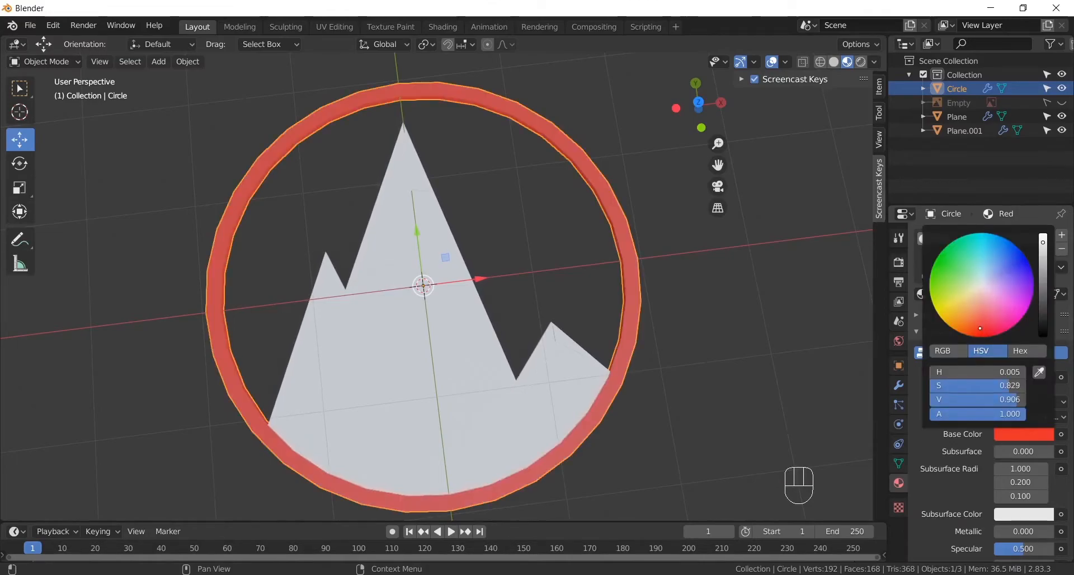
click(785, 387)
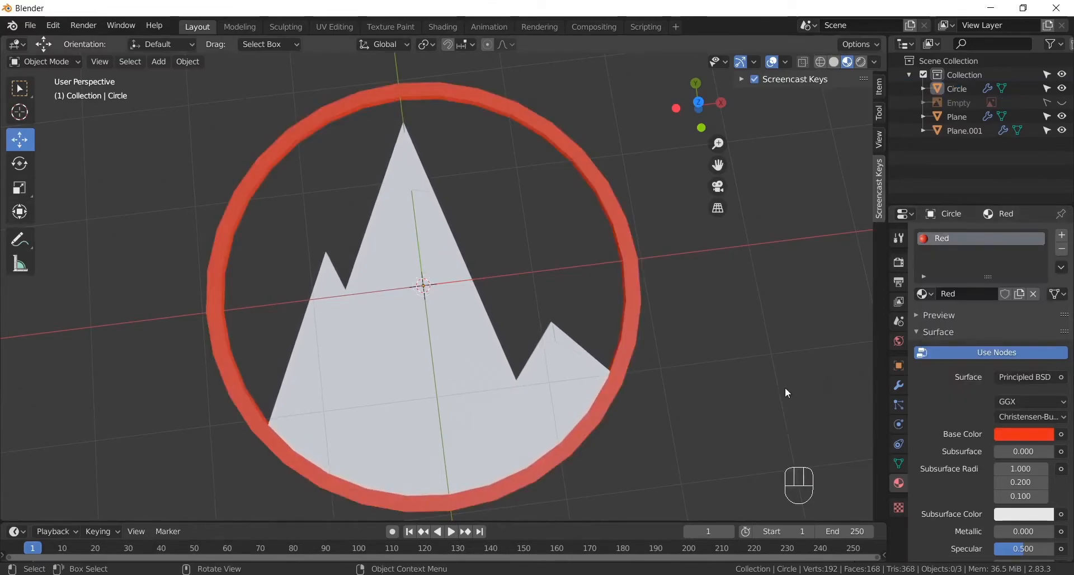
click(1035, 438)
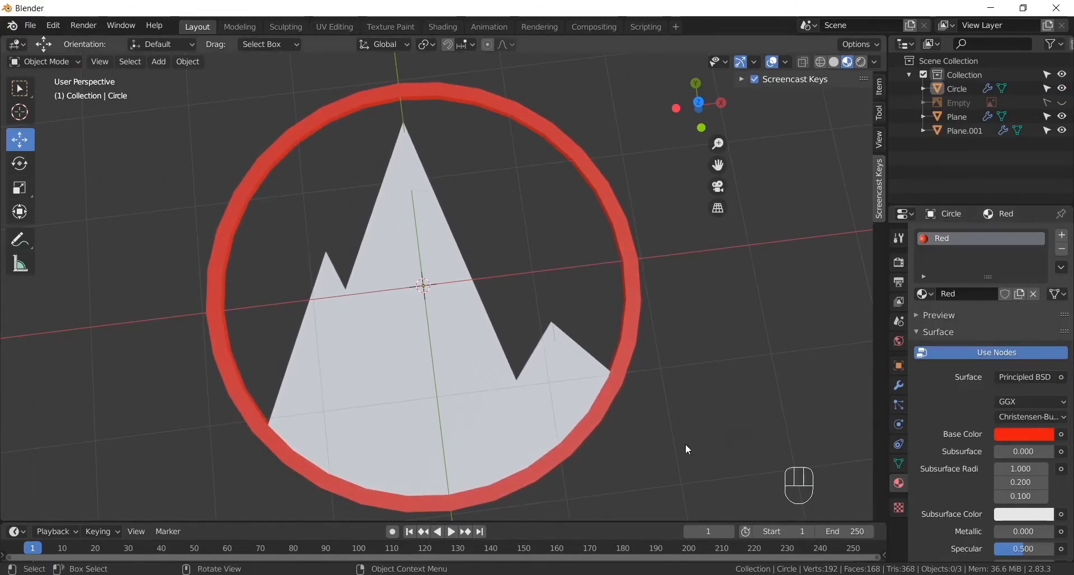
- Assign the existing Red material to the mountain
click(473, 313)
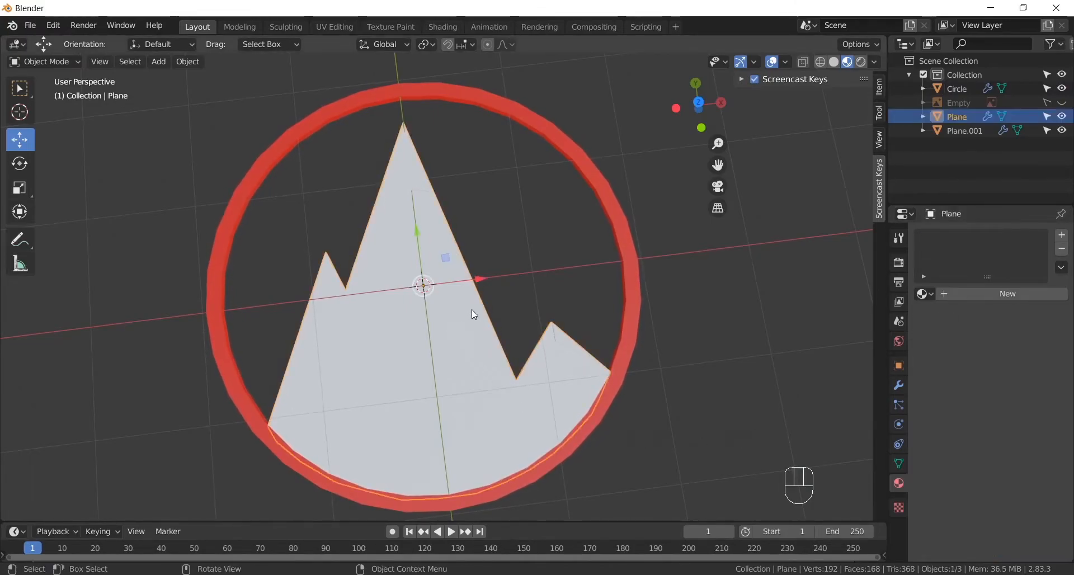
click(926, 295)
click(767, 330)
click(737, 348)
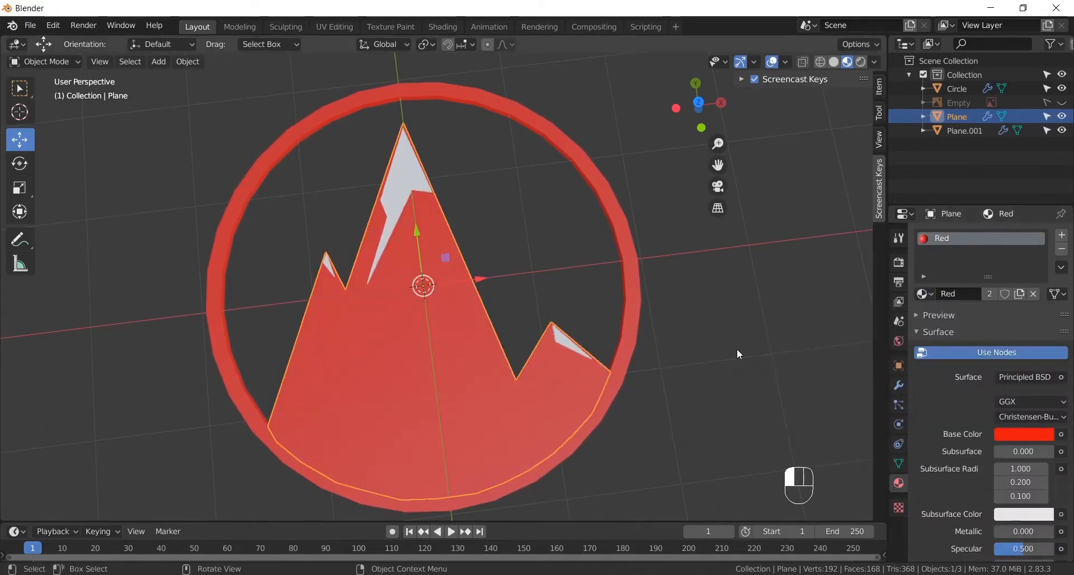
- Give the snow shapes a new material named White, keeping its default base color, and deselect them
click(385, 197)
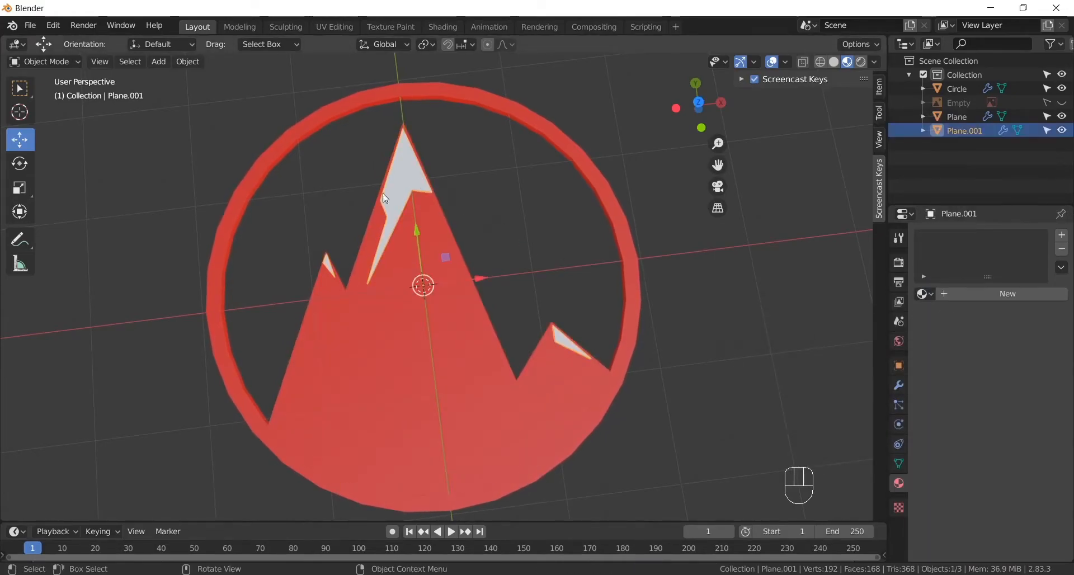
click(952, 295)
double_click(968, 295)
text(White)
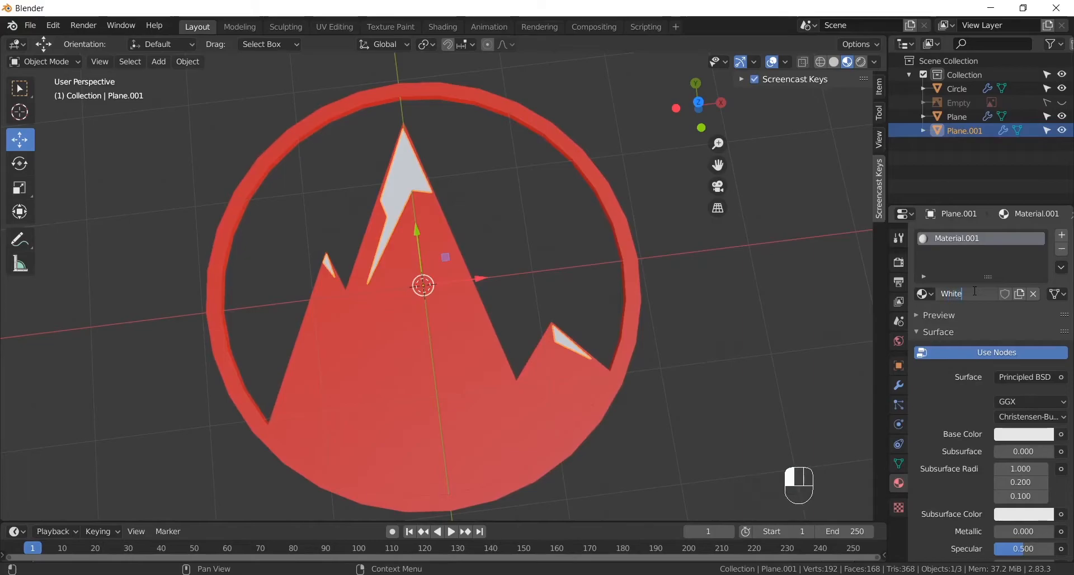
key(Return)
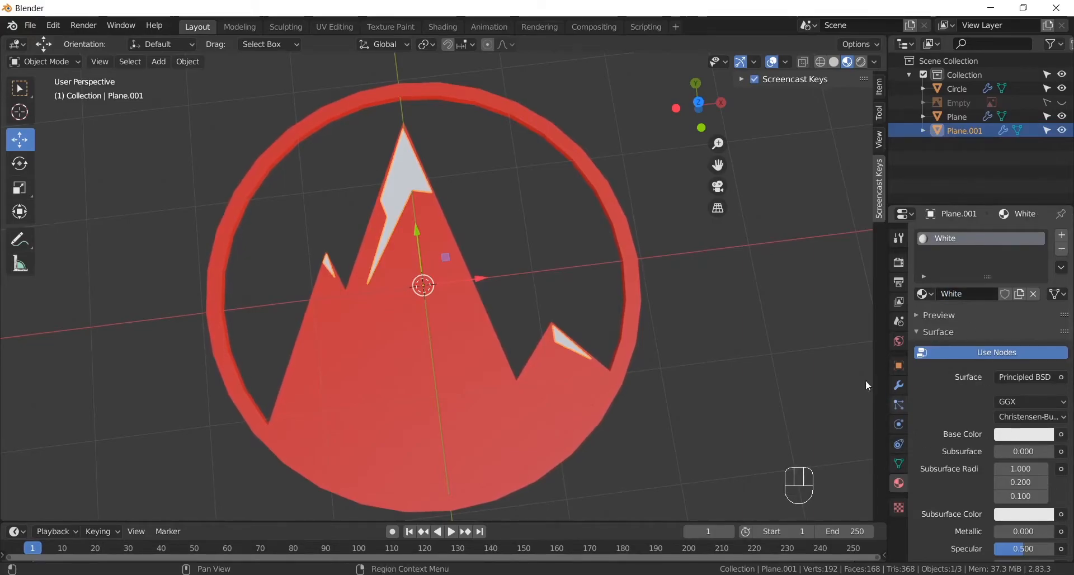
click(769, 375)
- Apply the Solidify modifiers of the snow shapes, the mountain and the ring, and deselect everything
alt+middle_drag(700, 338, 680, 318)
scroll(670, 360, down, 3)
alt+shift+middle_drag(679, 318, 549, 321)
click(424, 236)
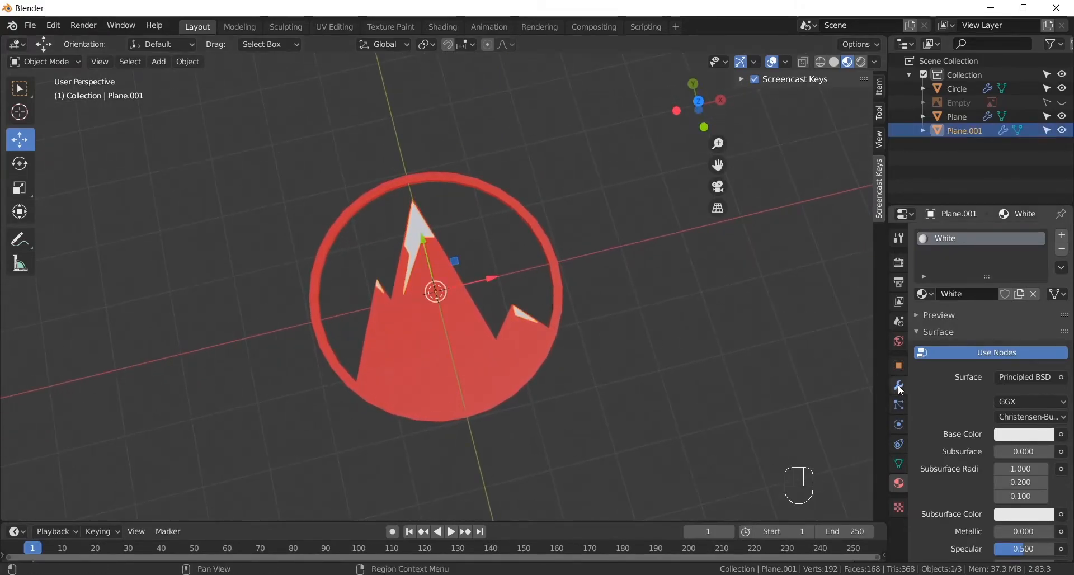
click(900, 386)
click(951, 277)
click(407, 317)
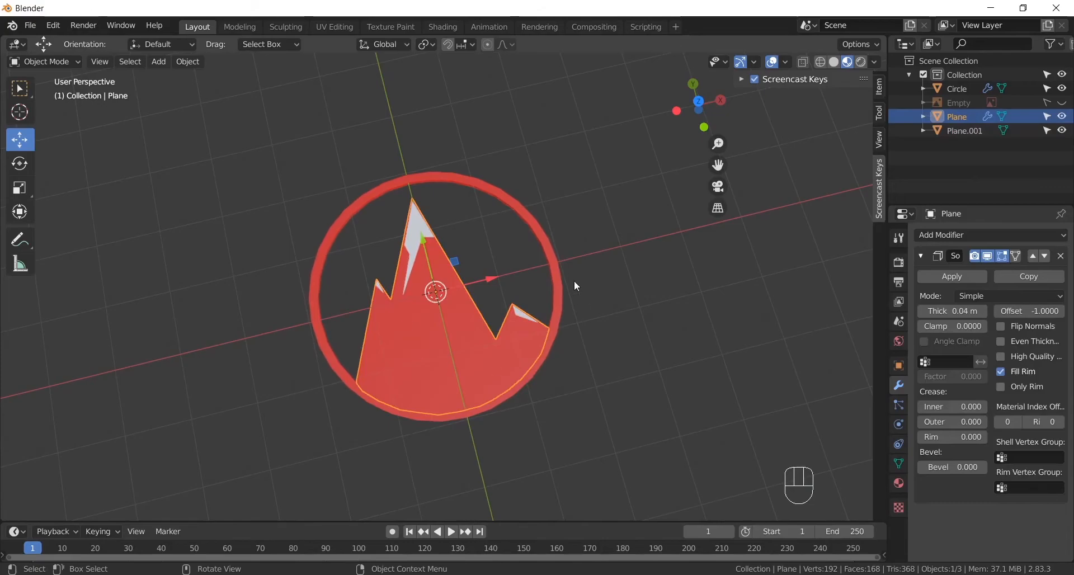
click(957, 277)
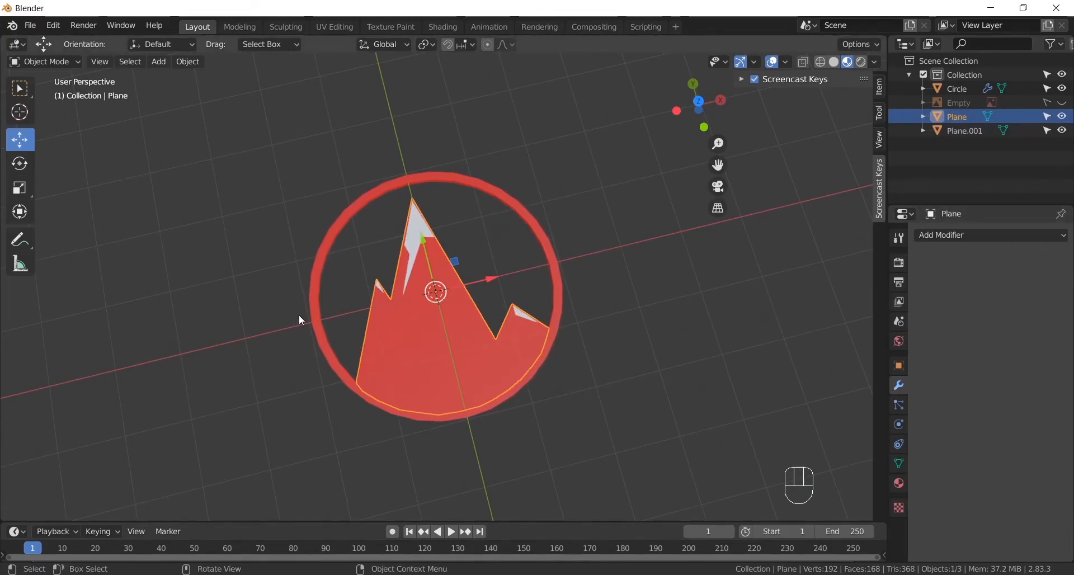
click(317, 323)
click(954, 276)
alt+middle_drag(508, 388, 614, 288)
click(611, 351)
alt+middle_drag(672, 381, 646, 395)
alt+shift+middle_drag(642, 381, 613, 428)
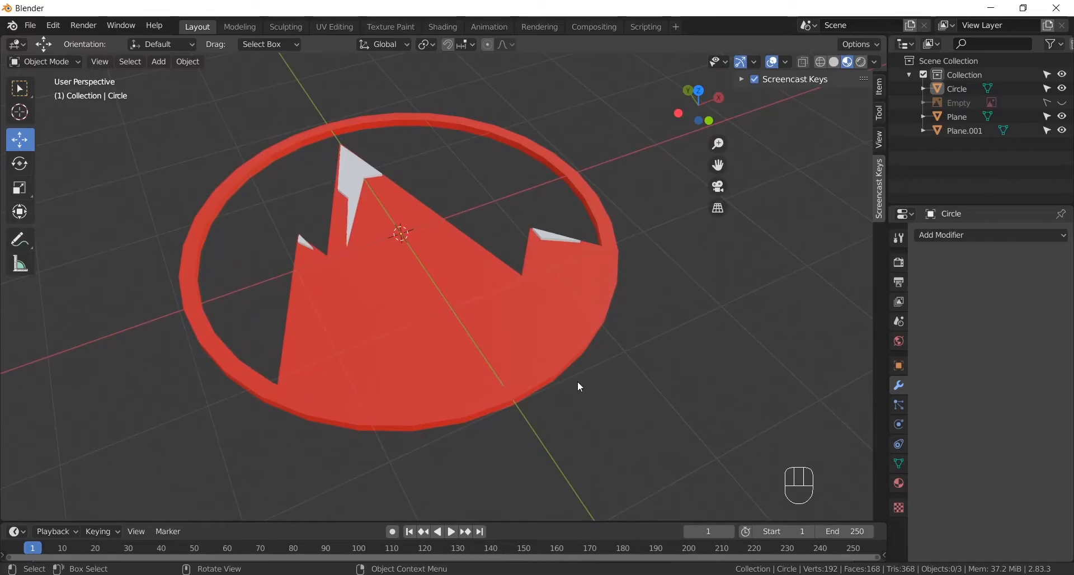
- Select the ring, mountain and snow shapes, keeping the reference image hidden, and join them into one object
key(a)
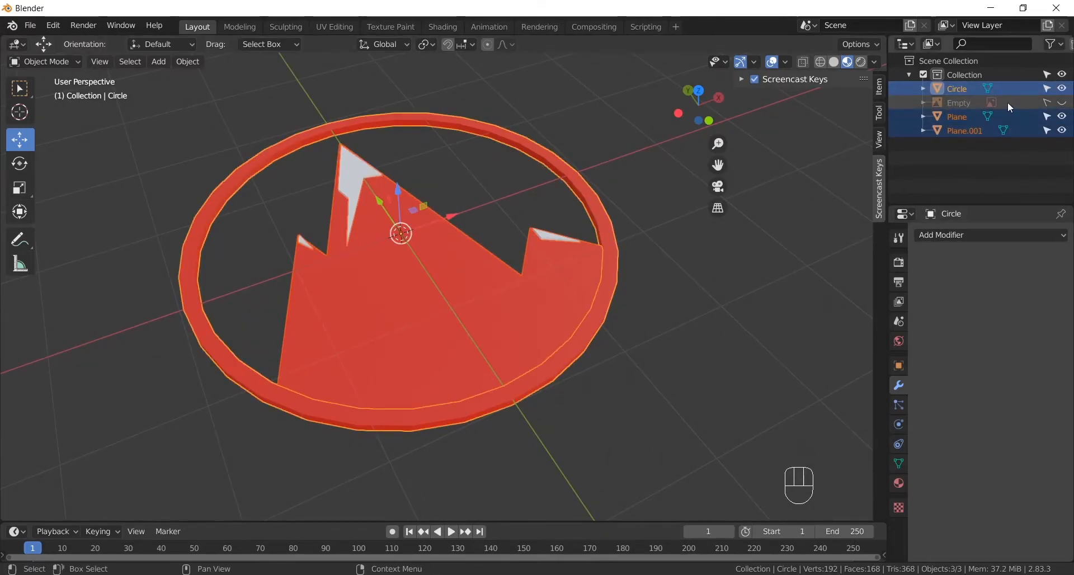
click(1063, 103)
click(1063, 103)
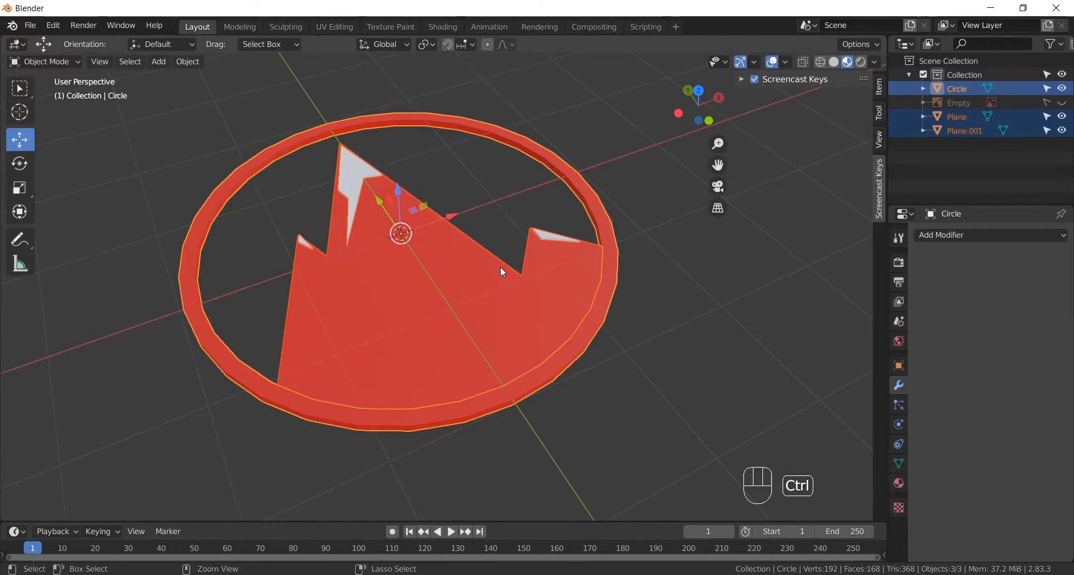
key(ctrl+j)
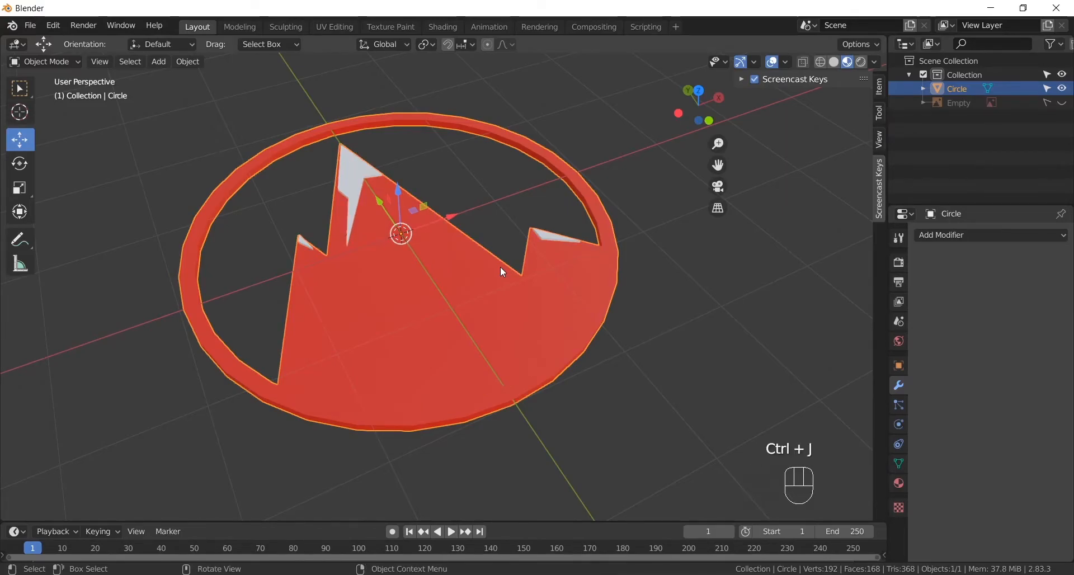
- Try to rotate the joined logo upright about the X axis by eye, and undo the rotation
alt+drag(495, 277, 482, 311)
alt+shift+drag(516, 251, 469, 269)
scroll(505, 307, down, 1)
mouse_move(506, 313)
alt+mouse_down()
mouse_move(488, 282)
mouse_move(501, 313)
alt+mouse_up()
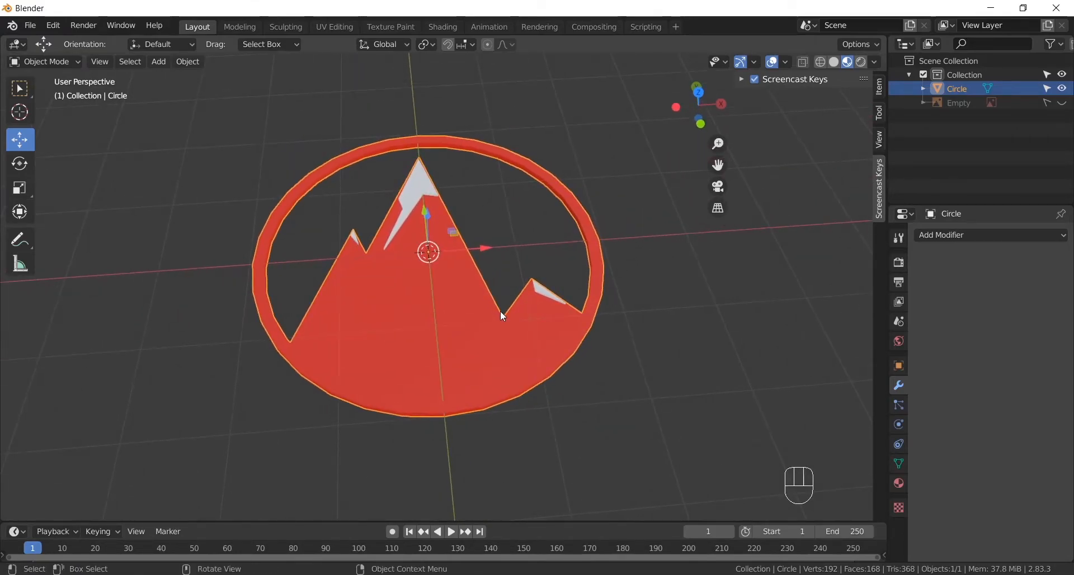
key(r)
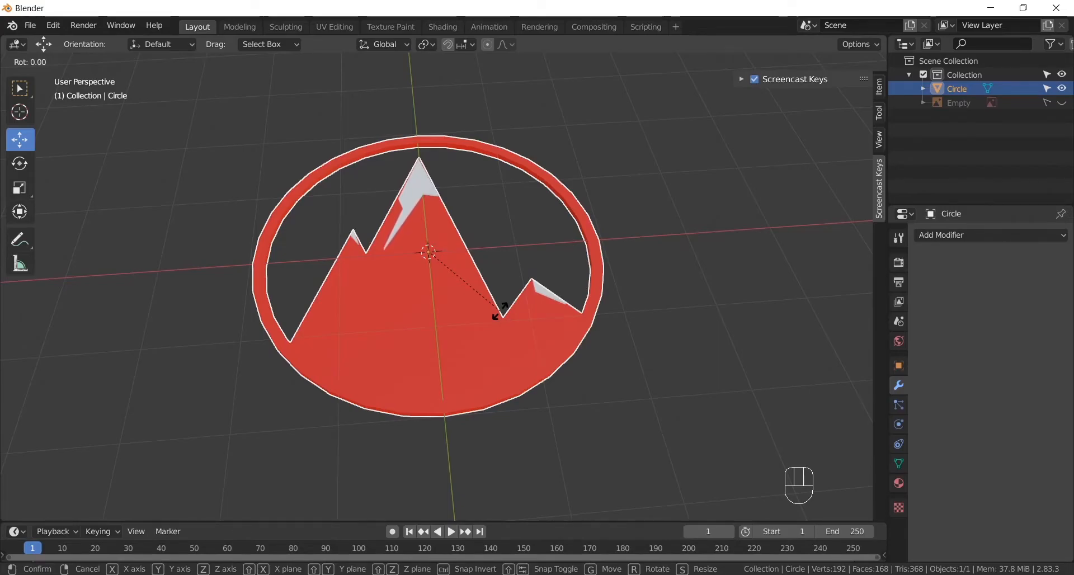
key(x)
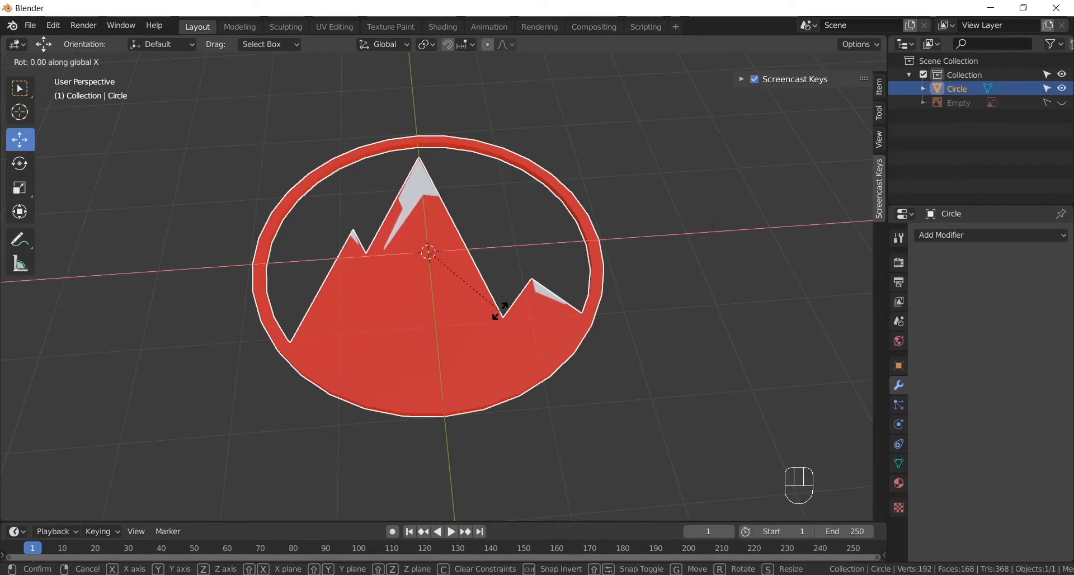
click(500, 310)
alt+drag(499, 311, 557, 292)
click(25, 167)
key(ctrl+z)
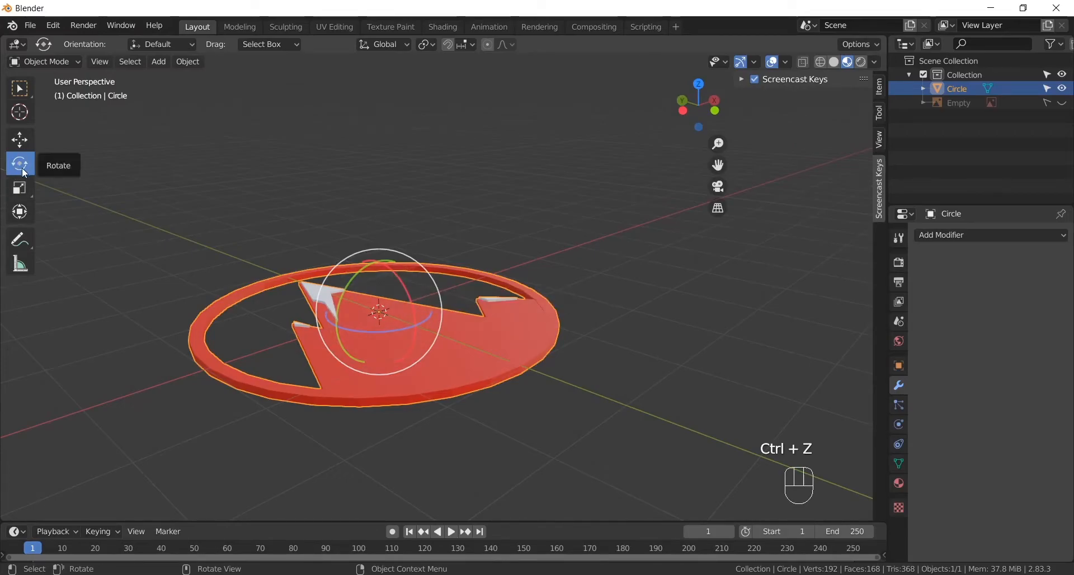
drag(401, 283, 434, 357)
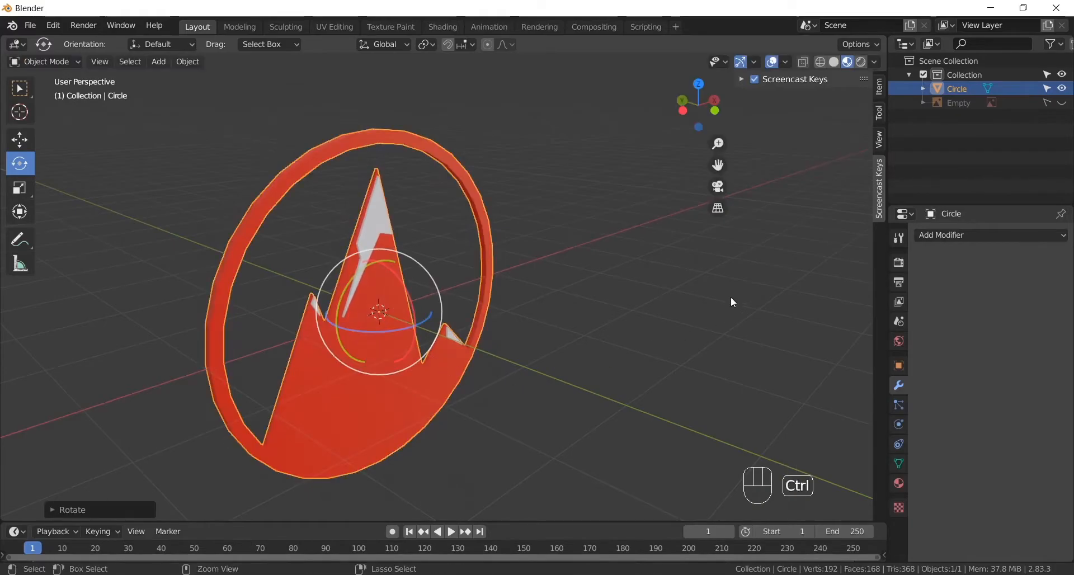
key(ctrl+z)
- Stand the logo upright by setting its X rotation to exactly 90°
click(878, 87)
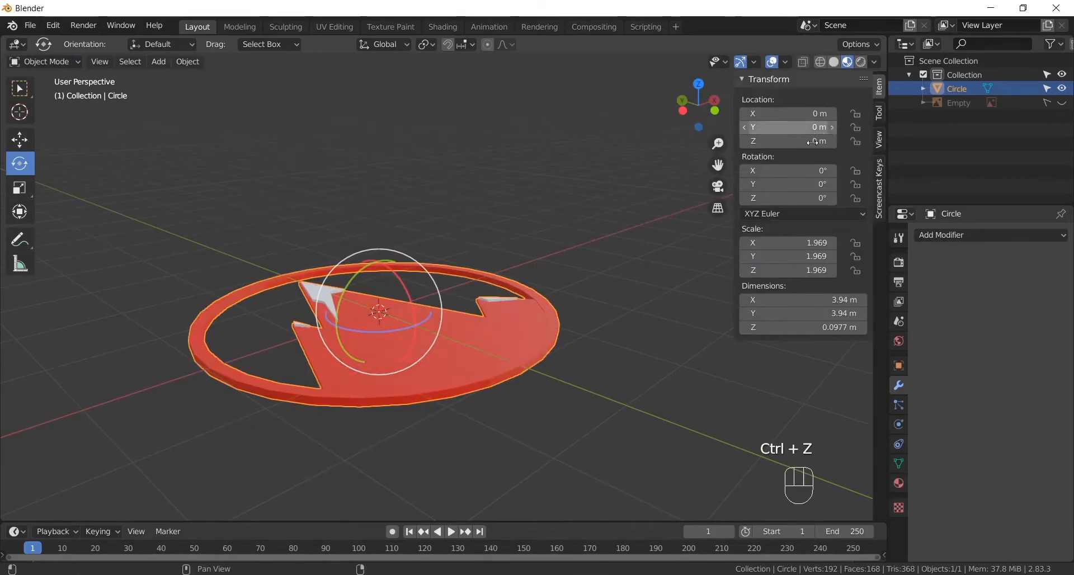
click(796, 171)
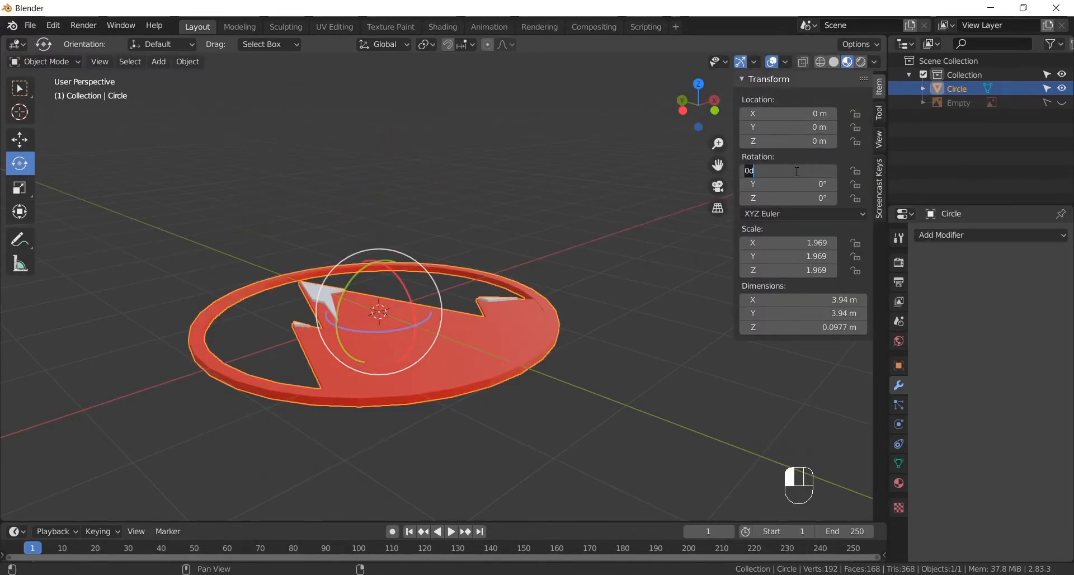
text(90)
key(Return)
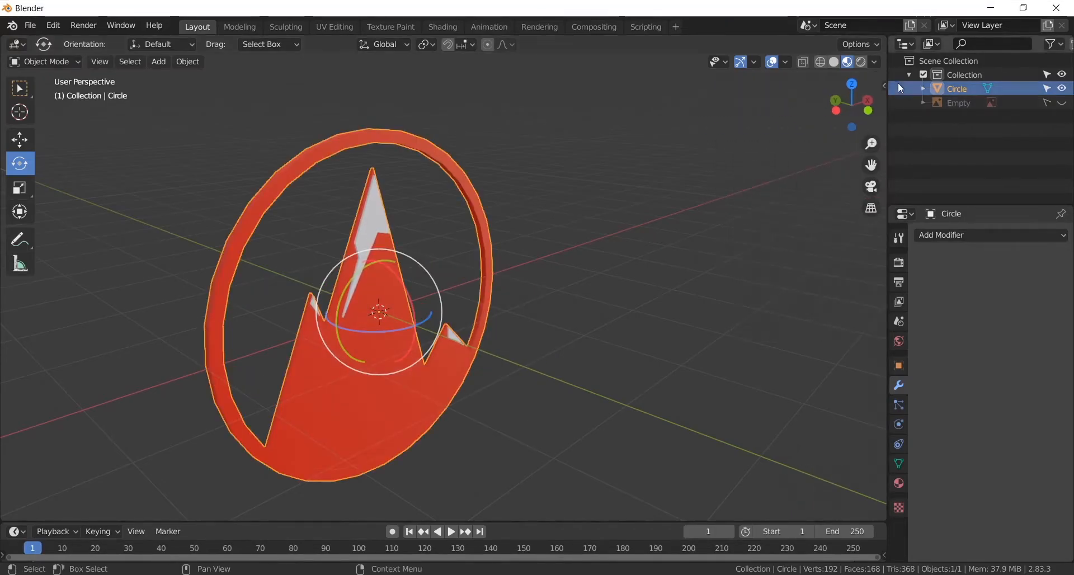
click(879, 190)
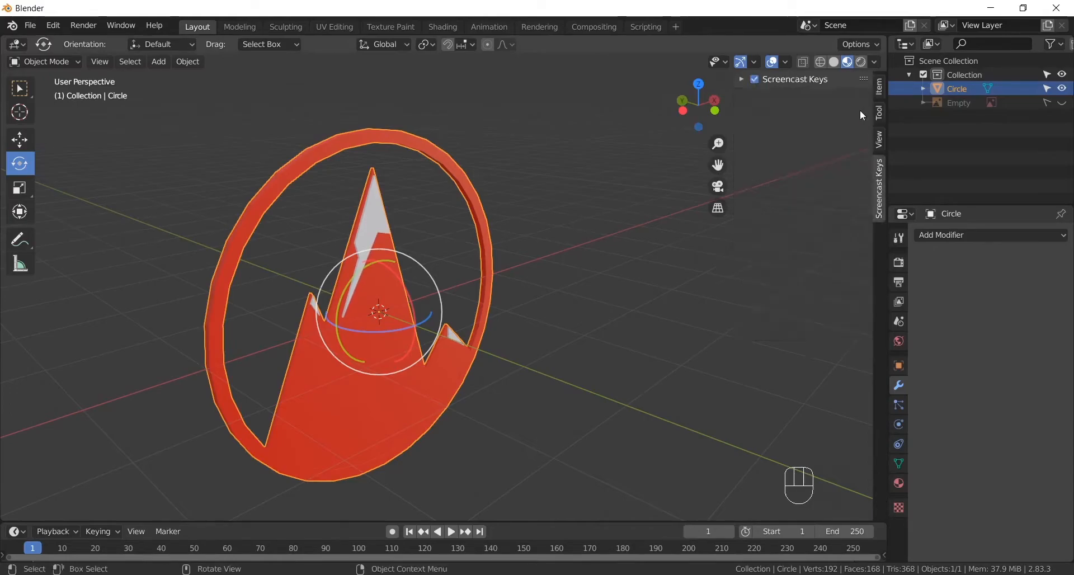
- Switch back to the Move tool and apply All Transforms to the upright logo
middle_drag(702, 219, 612, 311)
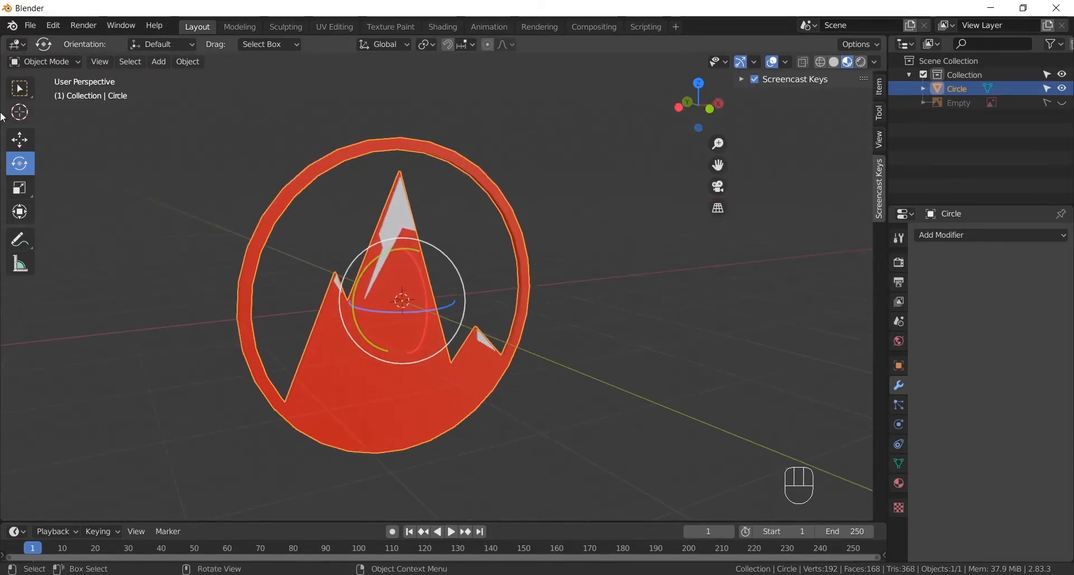
click(20, 145)
alt+shift+drag(534, 275, 511, 275)
mouse_move(502, 283)
alt+middle_down()
mouse_move(431, 284)
mouse_move(494, 293)
alt+middle_up()
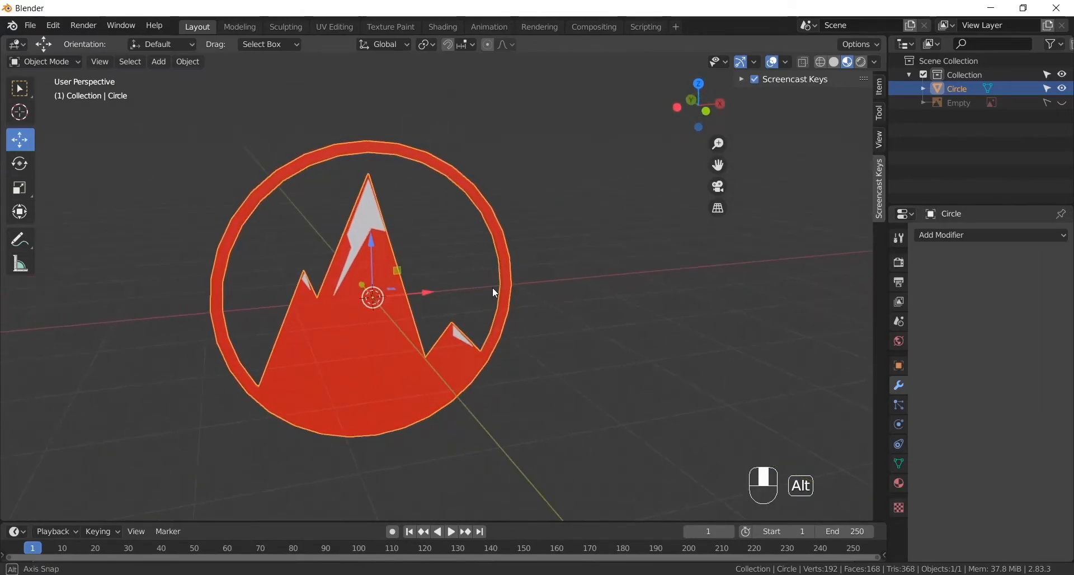
click(881, 90)
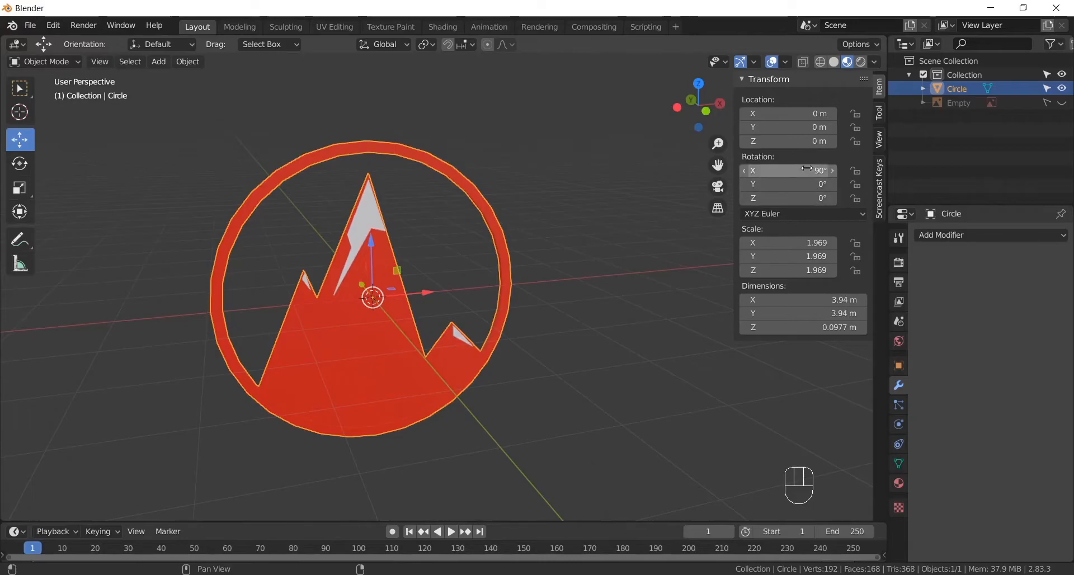
alt+shift+middle_drag(529, 333, 586, 331)
key(ctrl)
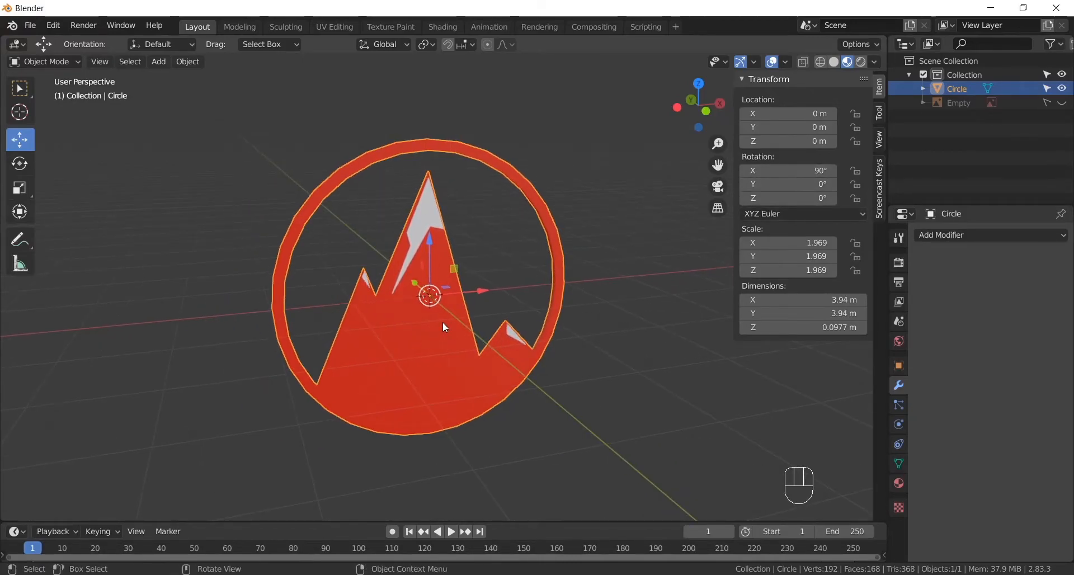
key(ctrl+a)
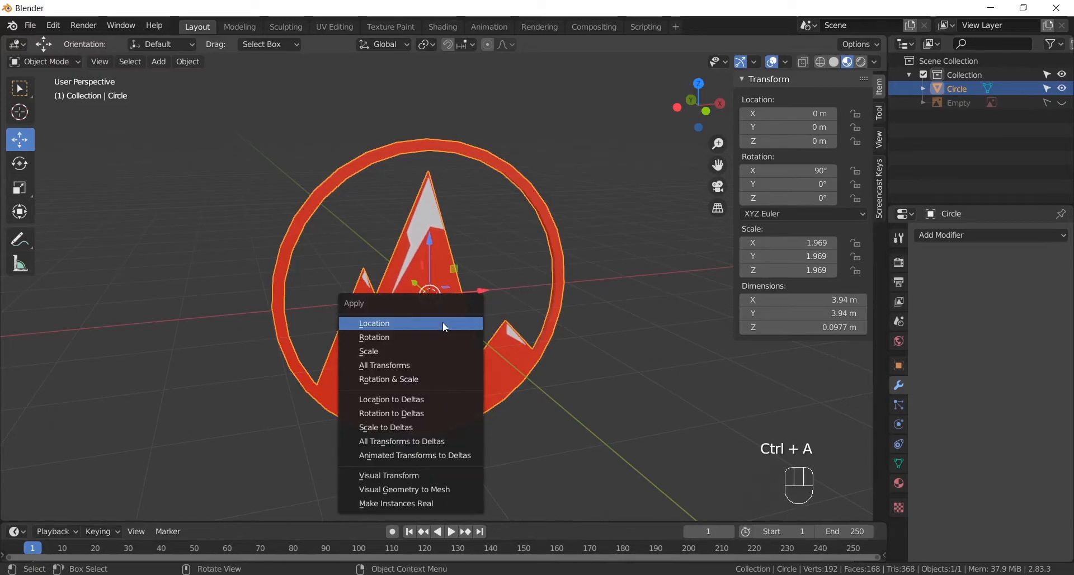
click(368, 362)
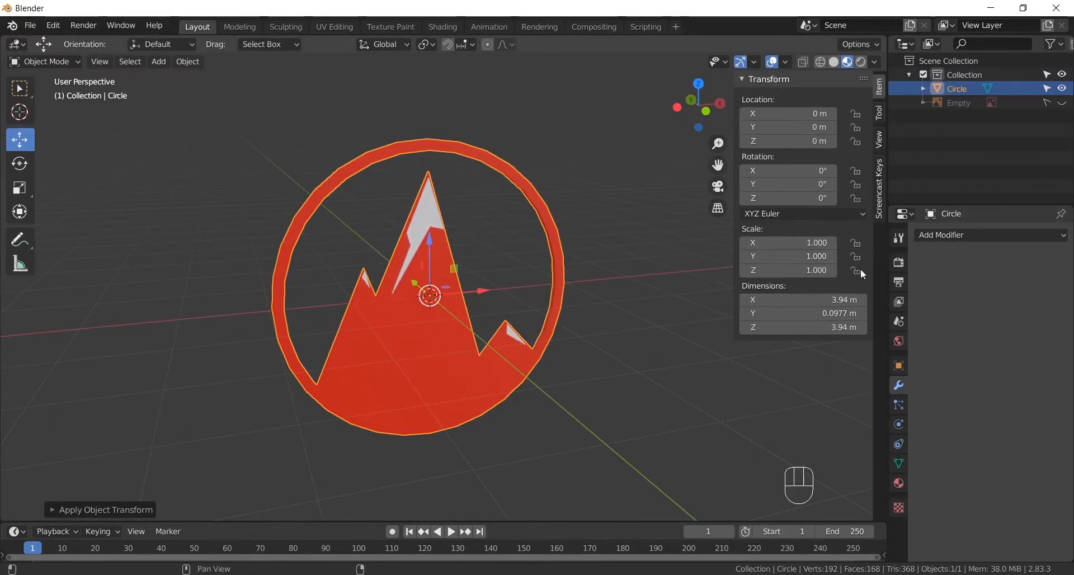
- Enlarge the timeline area and set the animation's end frame to 60
click(880, 190)
alt+shift+drag(549, 305, 568, 268)
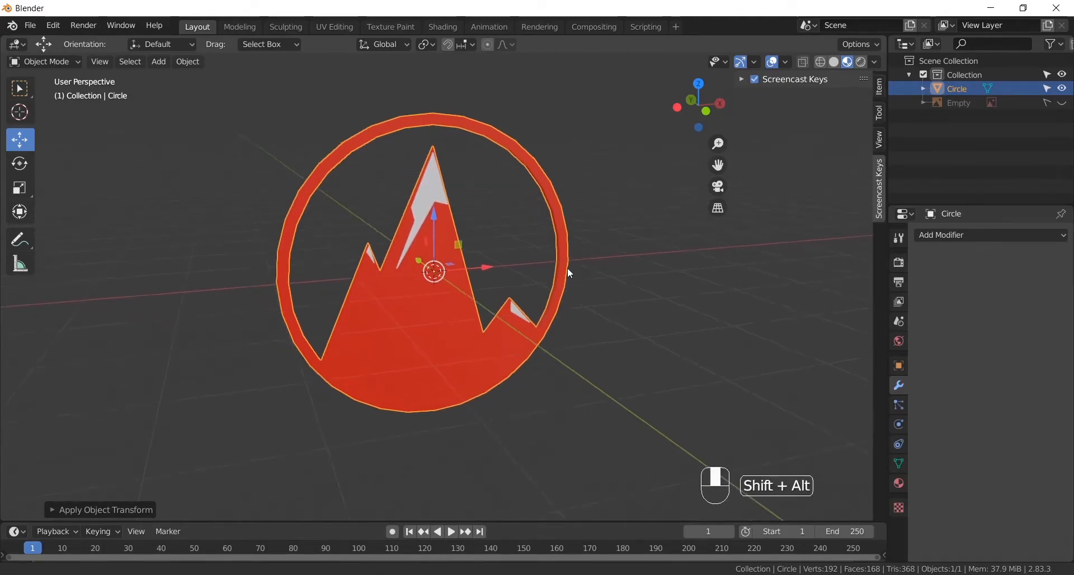
drag(358, 524, 384, 448)
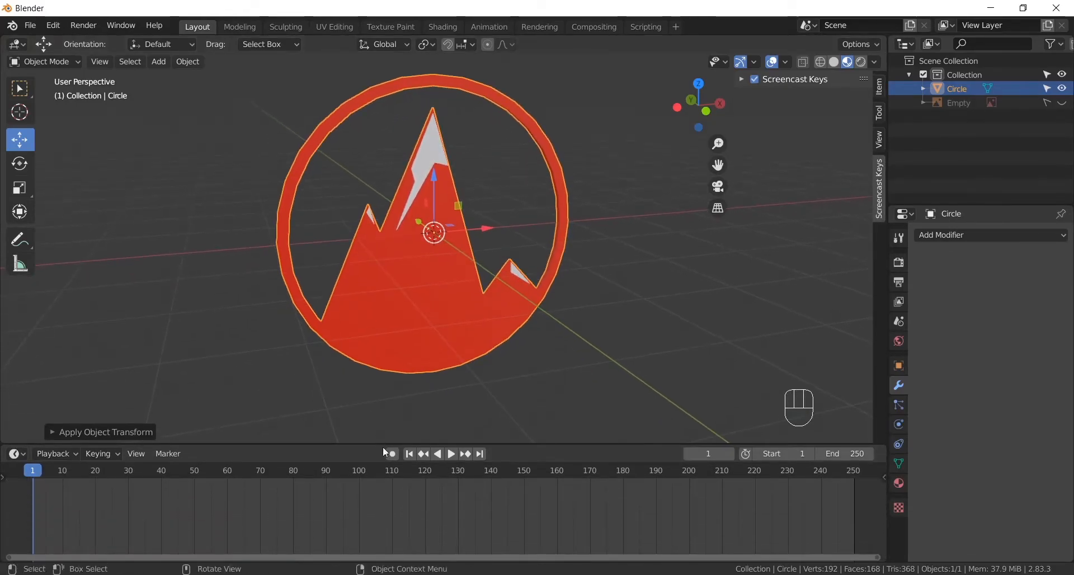
click(846, 454)
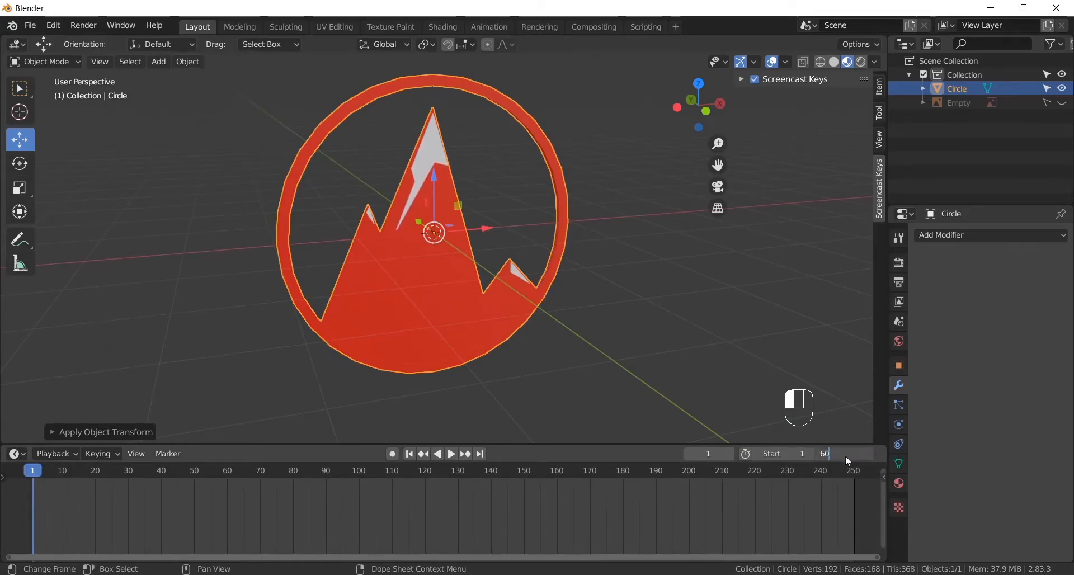
text(60)
key(Return)
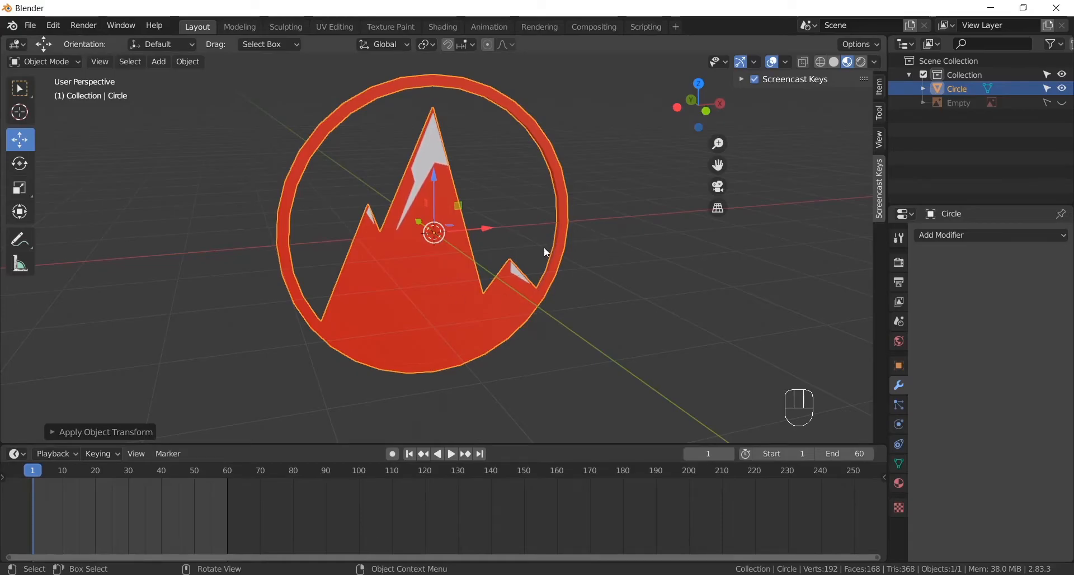
- Insert a Rotation keyframe for the logo at frame 1 and move the playhead to frame 60
key(i)
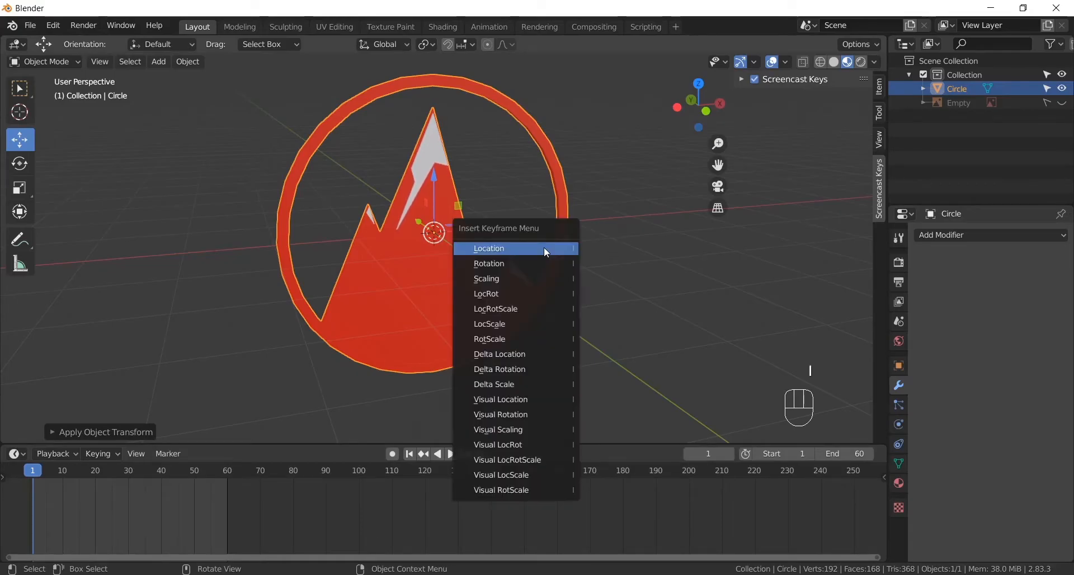
click(509, 266)
click(221, 472)
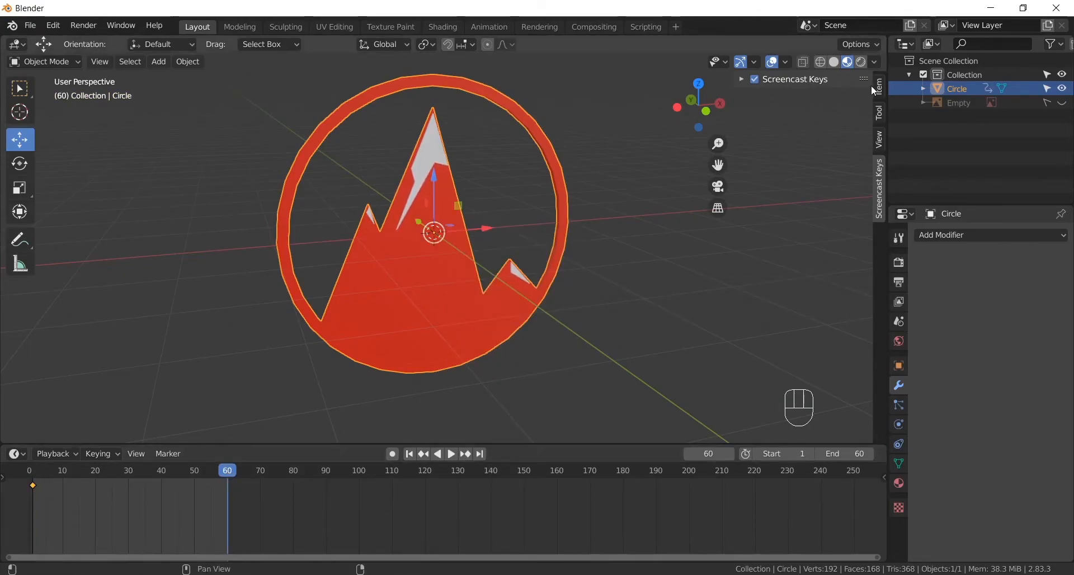
- Set the logo's Z rotation to 360° and insert a Rotation keyframe at frame 60
click(881, 90)
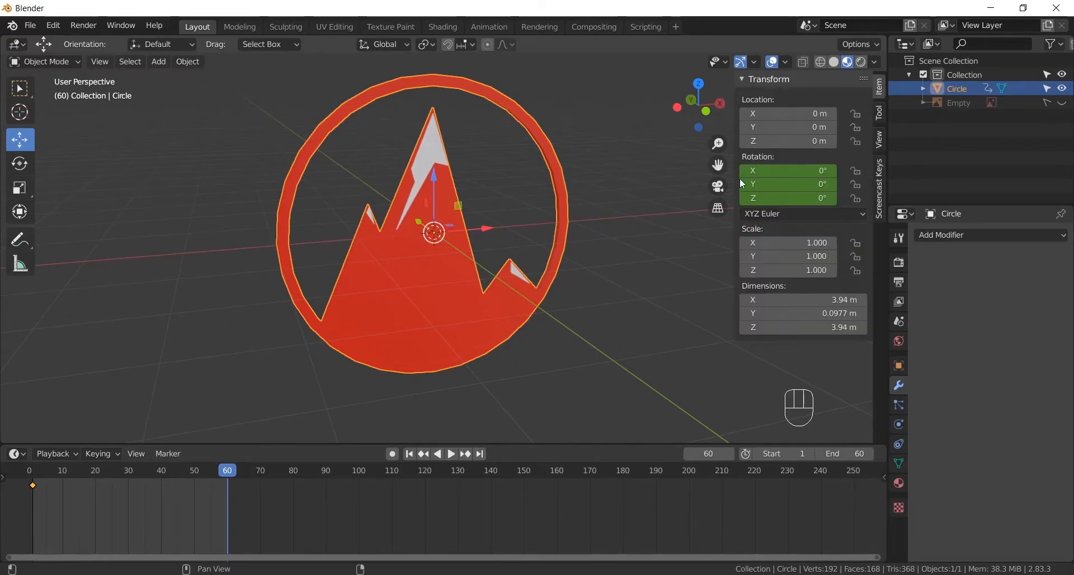
click(795, 198)
text(360)
key(Return)
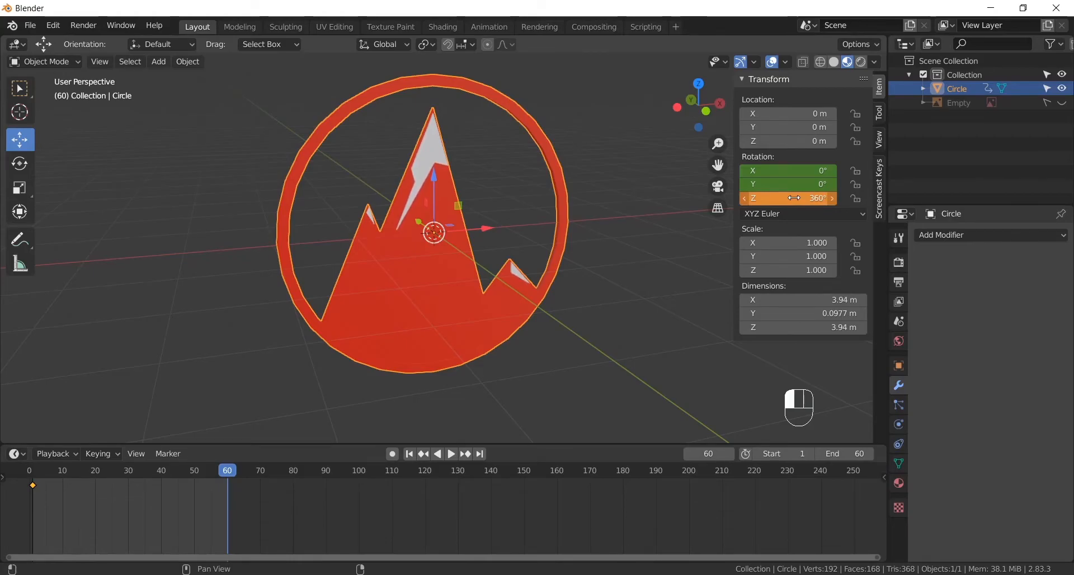
key(i)
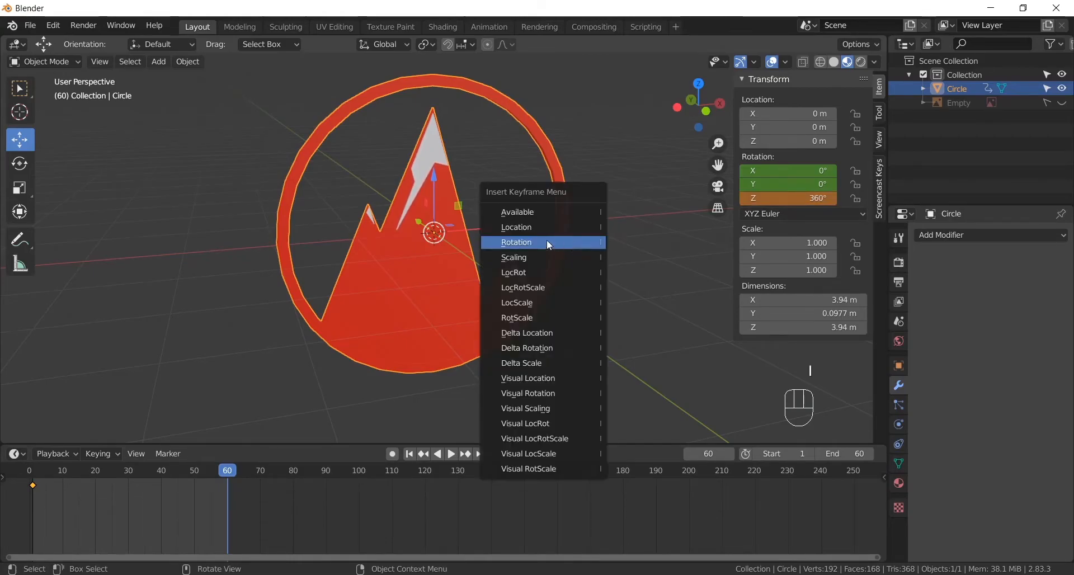
click(519, 250)
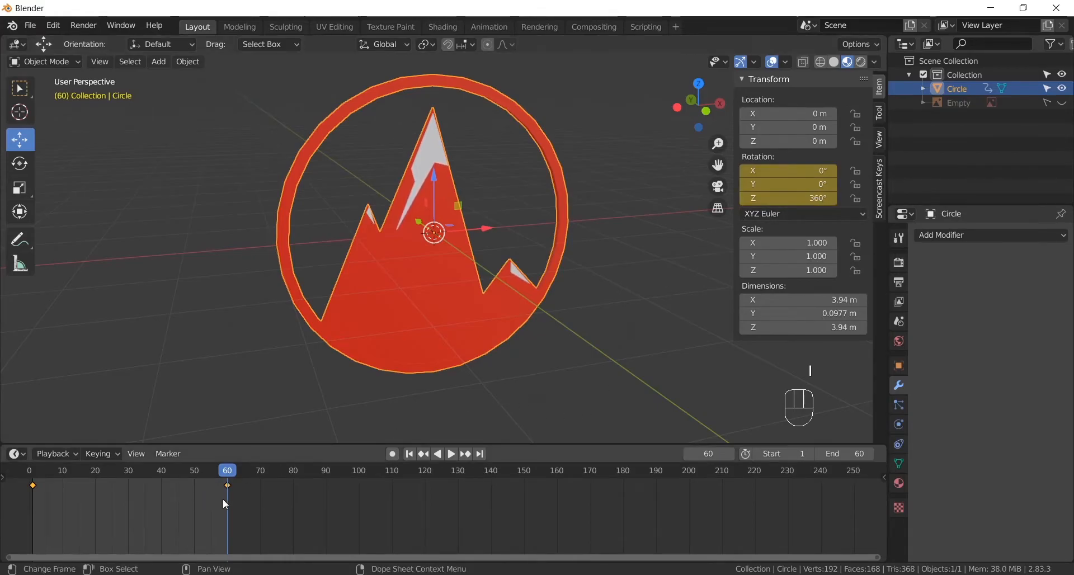
- Play the logo's spin animation from frame 1 to check its motion, then stop it
drag(227, 477, 35, 487)
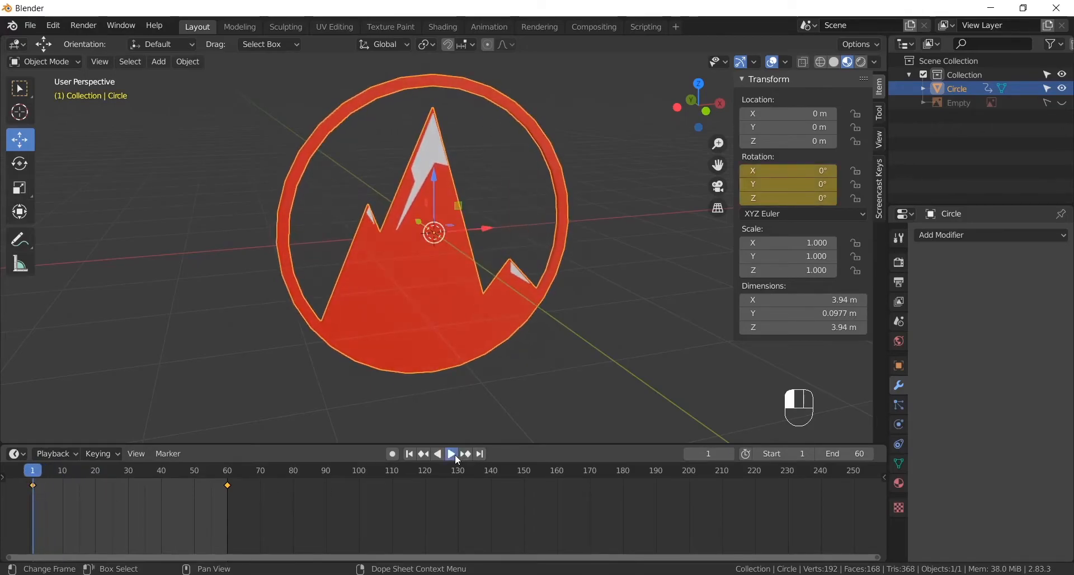
click(455, 454)
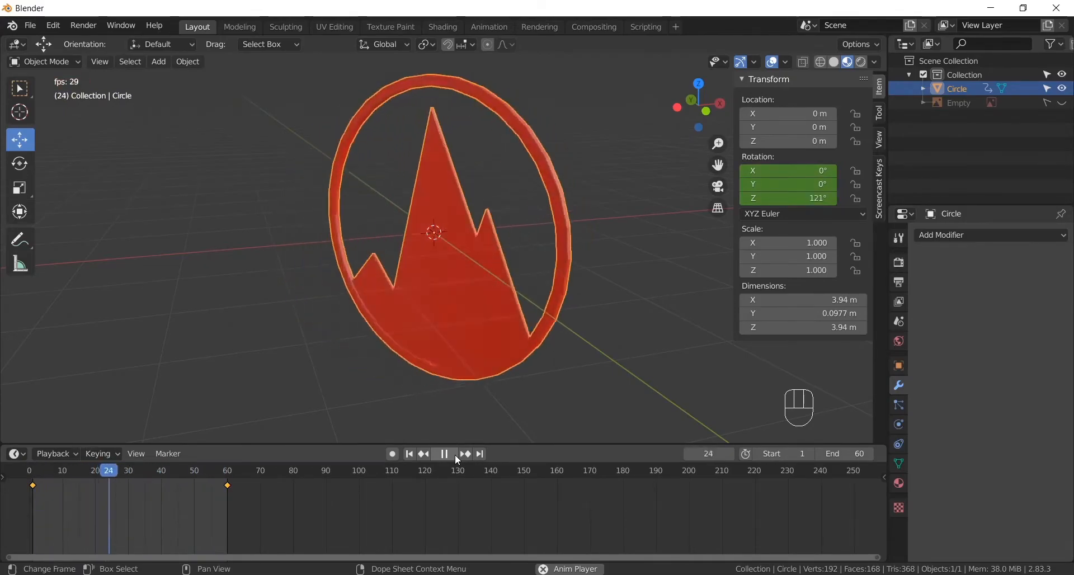
click(452, 456)
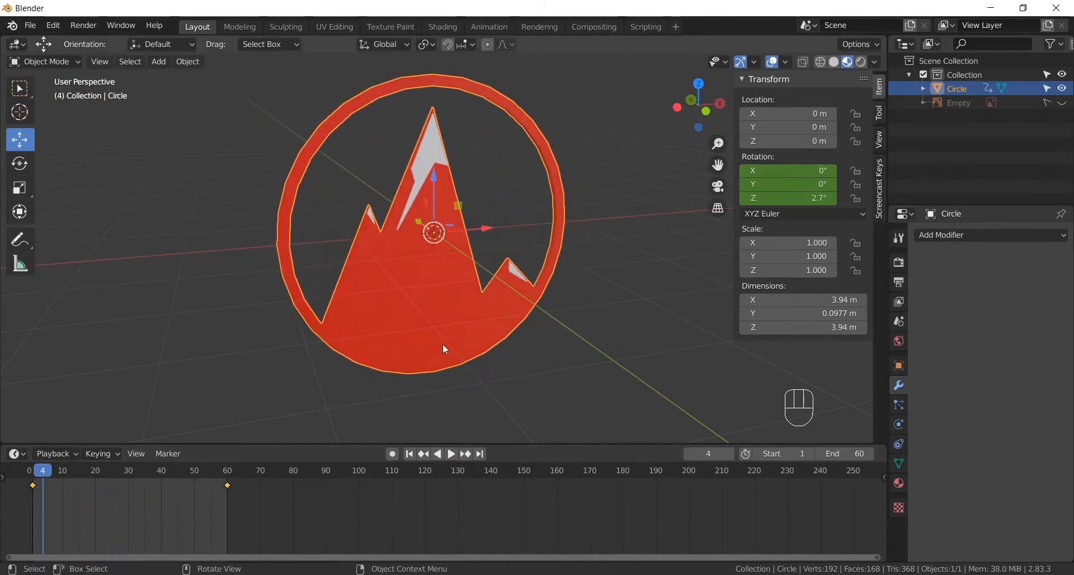
alt+drag(524, 281, 475, 338)
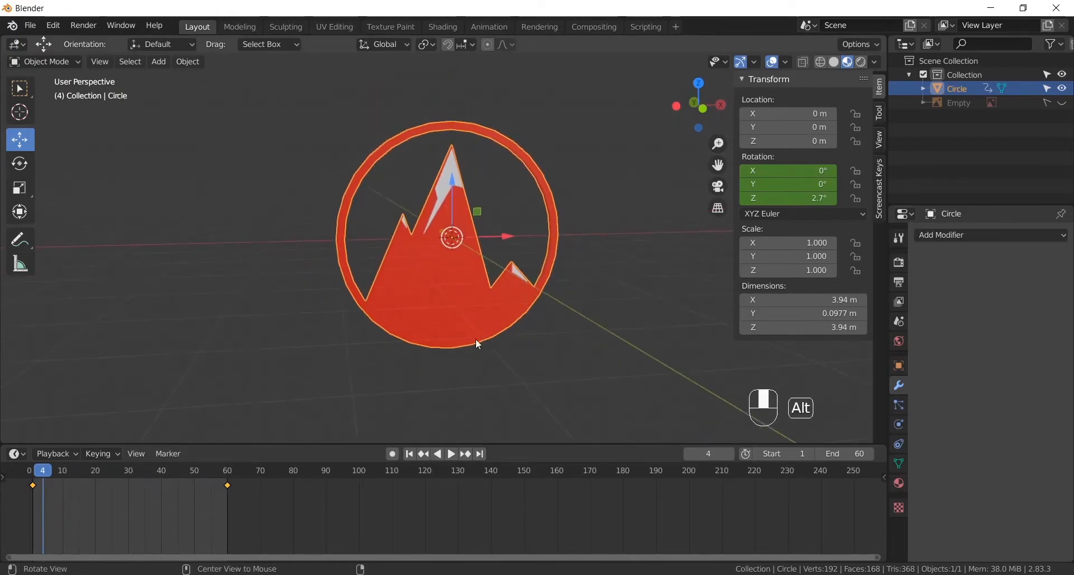
click(451, 454)
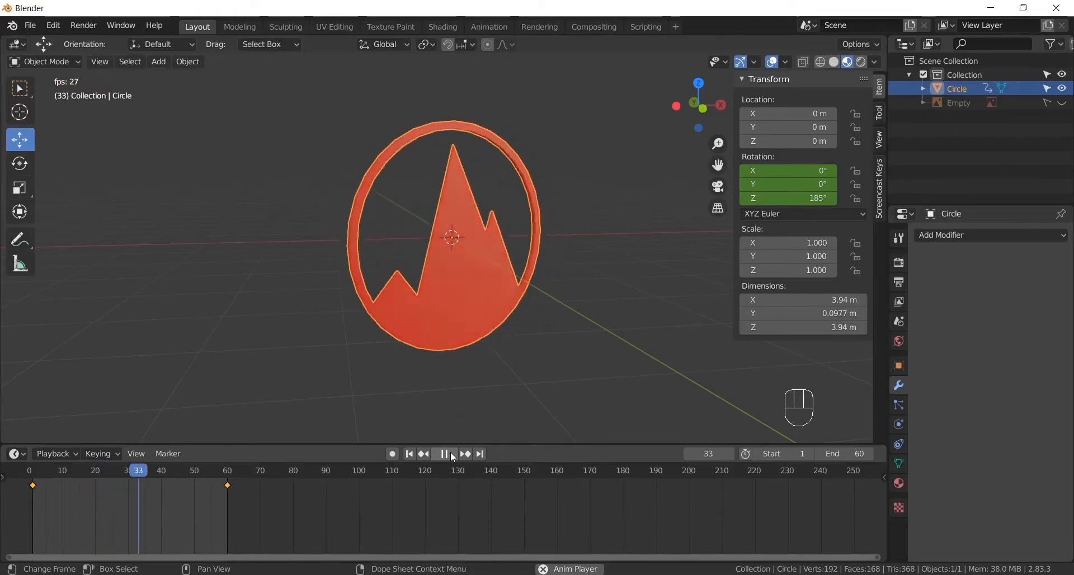
click(452, 455)
- Return to frame 1 and change the timeline area to the Graph Editor
drag(72, 489, 61, 474)
key(Escape)
click(17, 454)
click(18, 455)
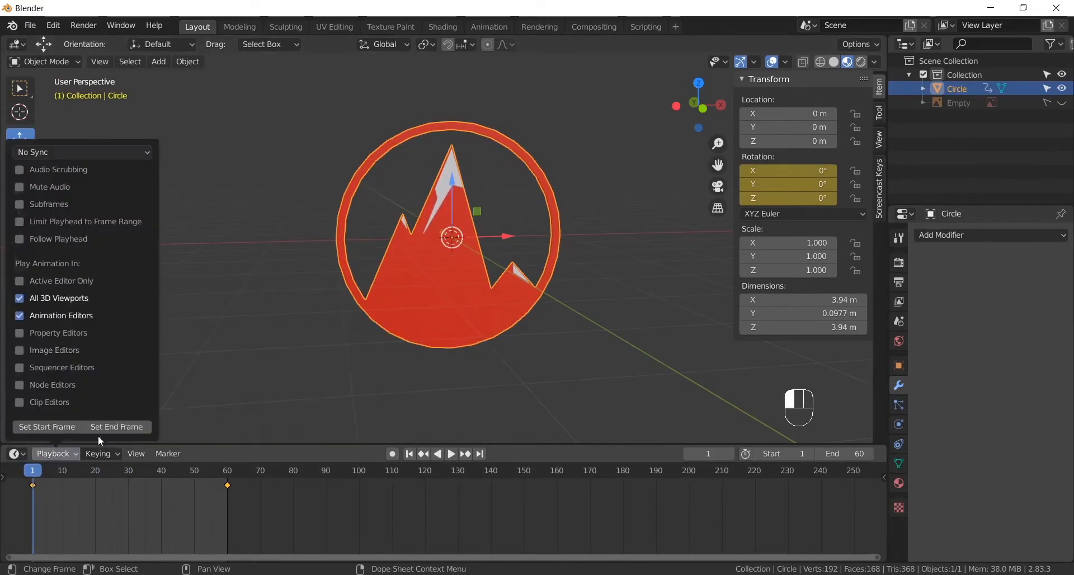
click(184, 363)
scroll(260, 495, down, 3)
scroll(371, 501, down, 2)
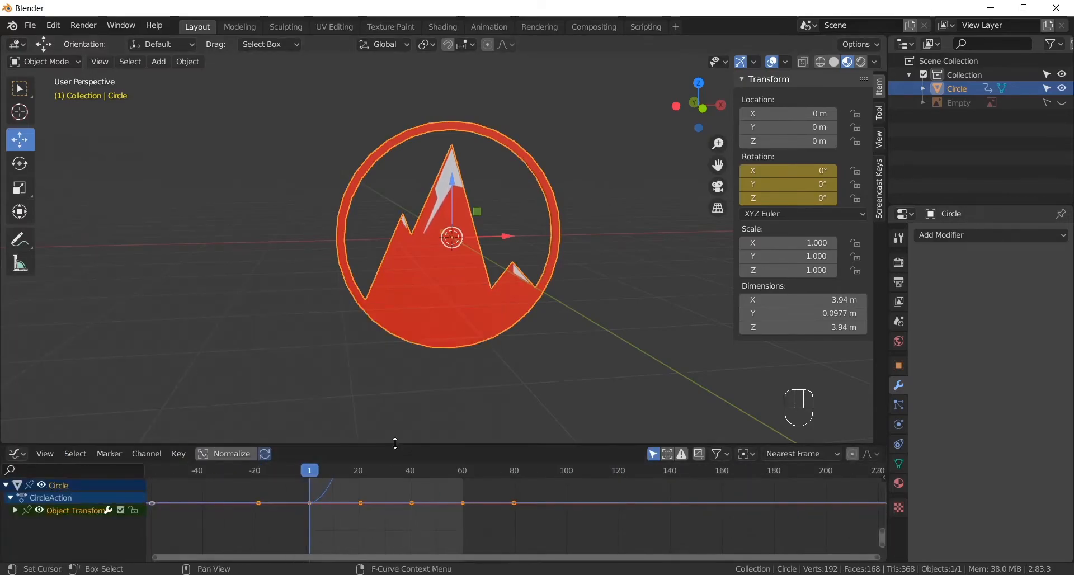
- Enlarge the Graph Editor and set the handle type of all the logo's rotation keyframes to Vector
drag(394, 445, 394, 271)
scroll(394, 376, down, 6)
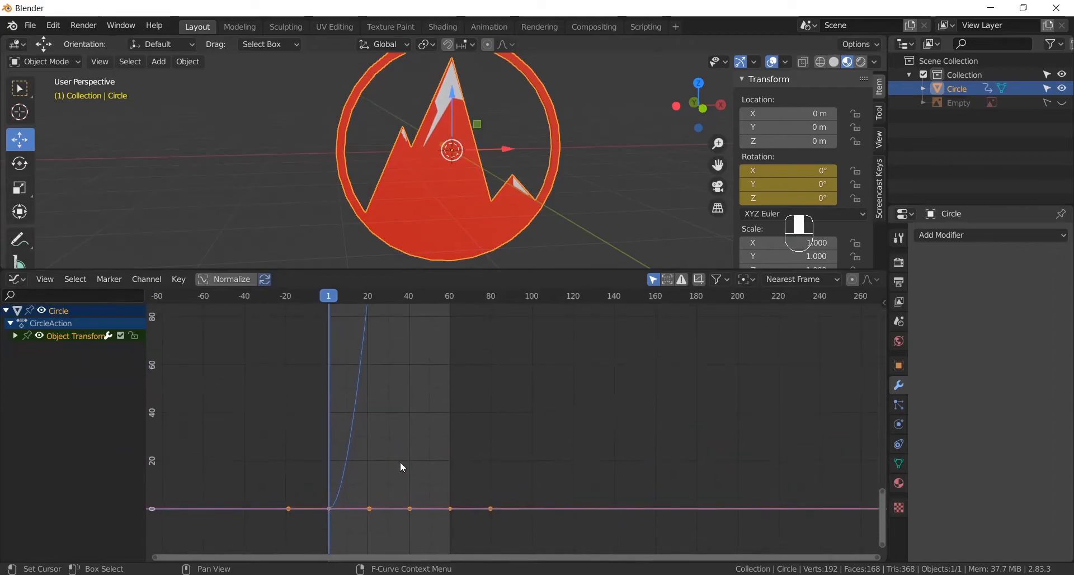
middle_drag(496, 401, 482, 459)
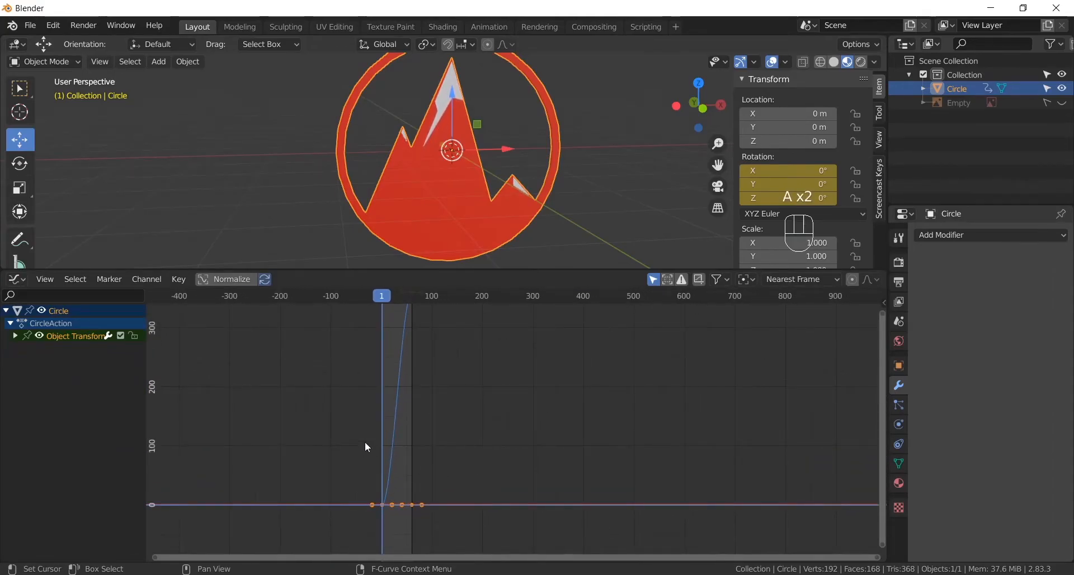
key(v)
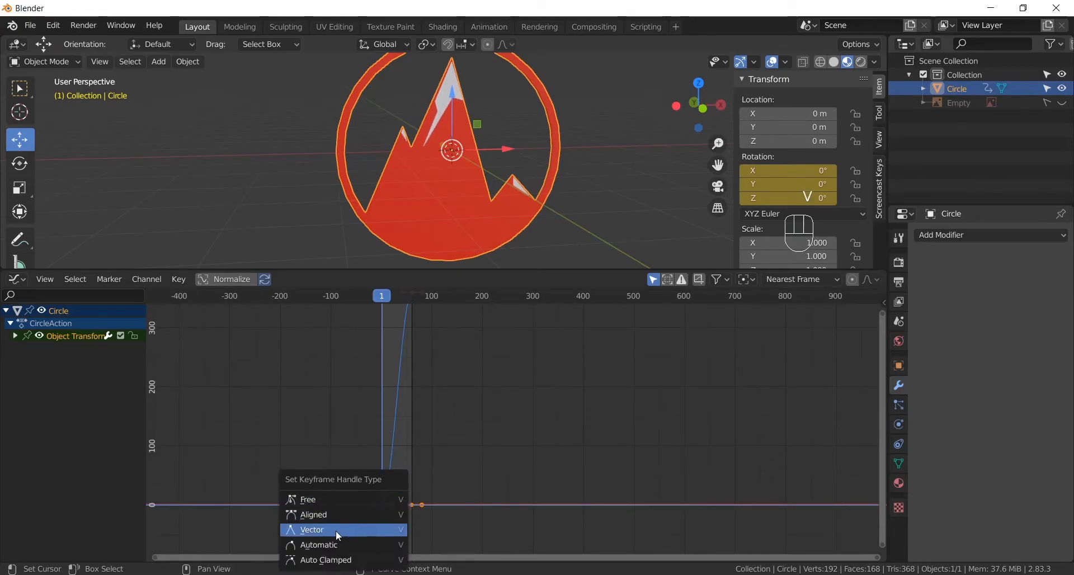
click(307, 533)
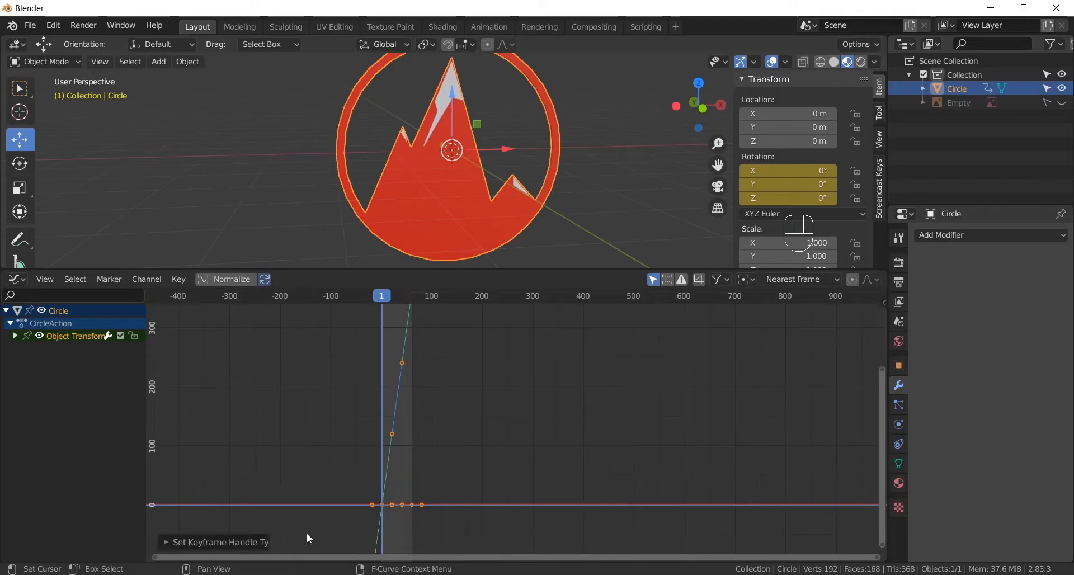
- Change the Graph Editor back to a smaller Timeline and play the animation to check for an even spin
click(14, 283)
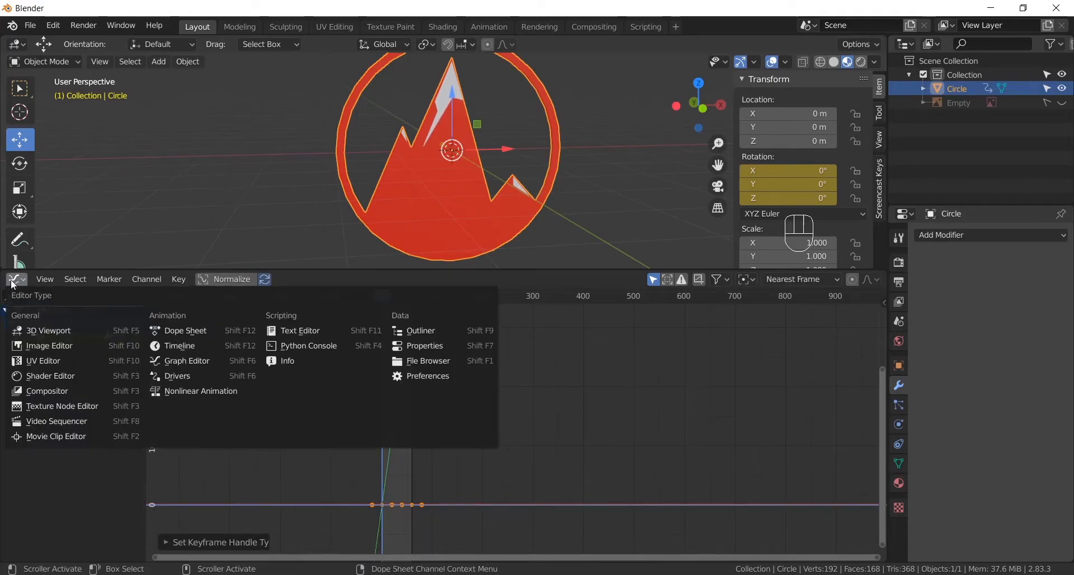
click(208, 343)
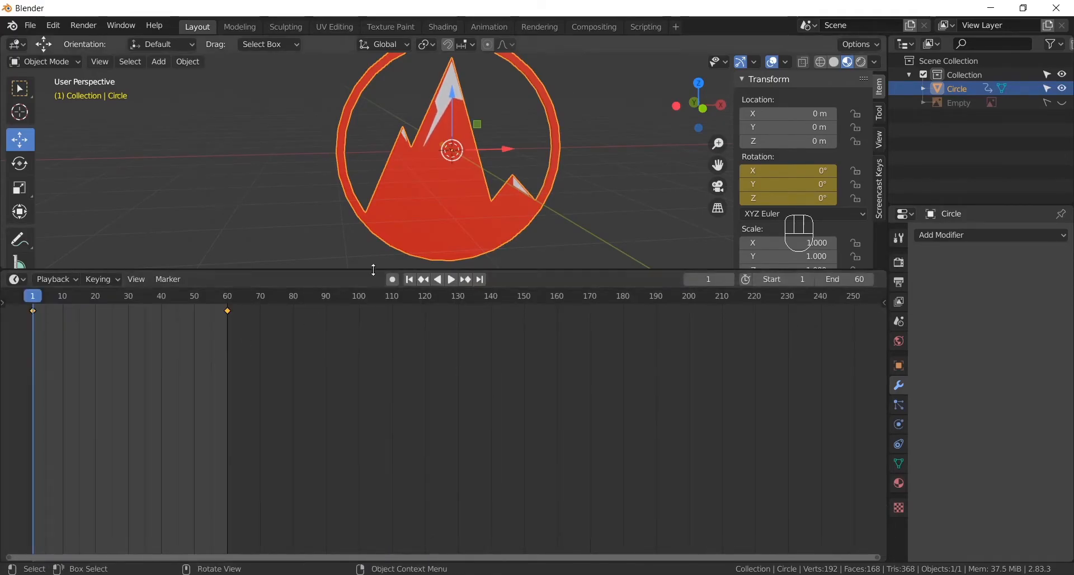
drag(375, 270, 380, 454)
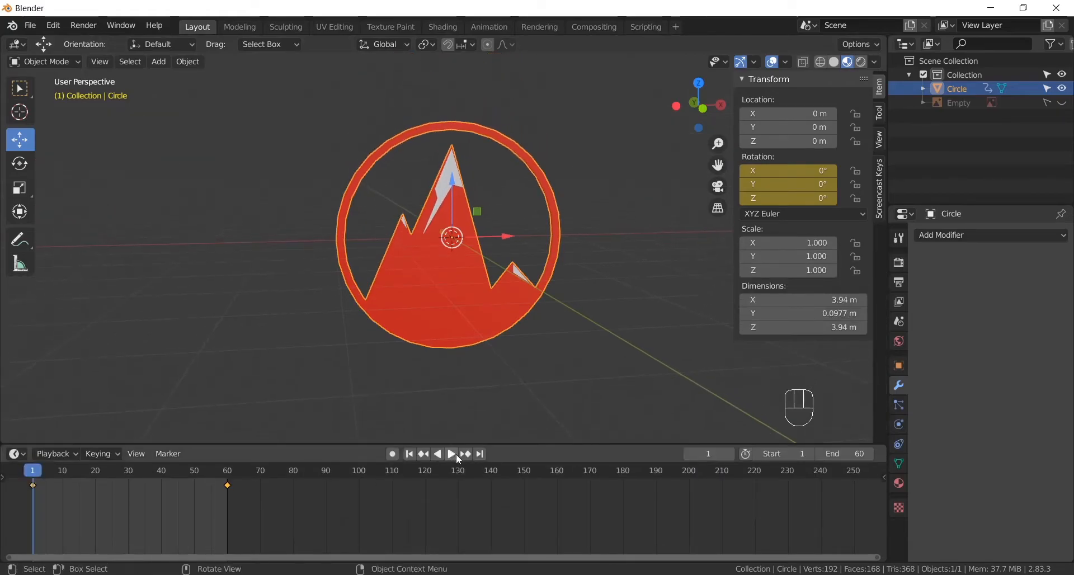
click(453, 454)
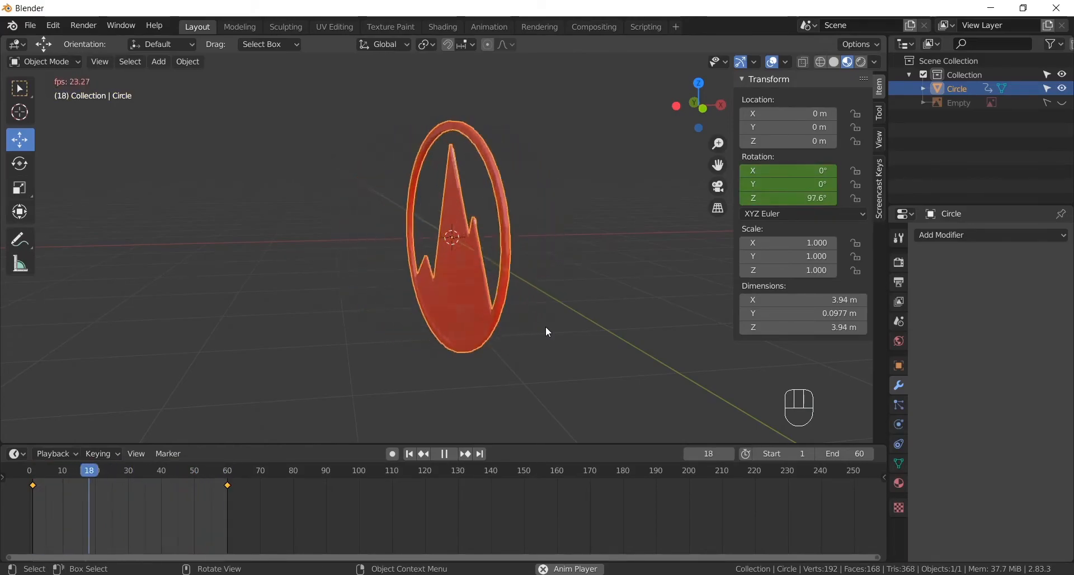
click(443, 456)
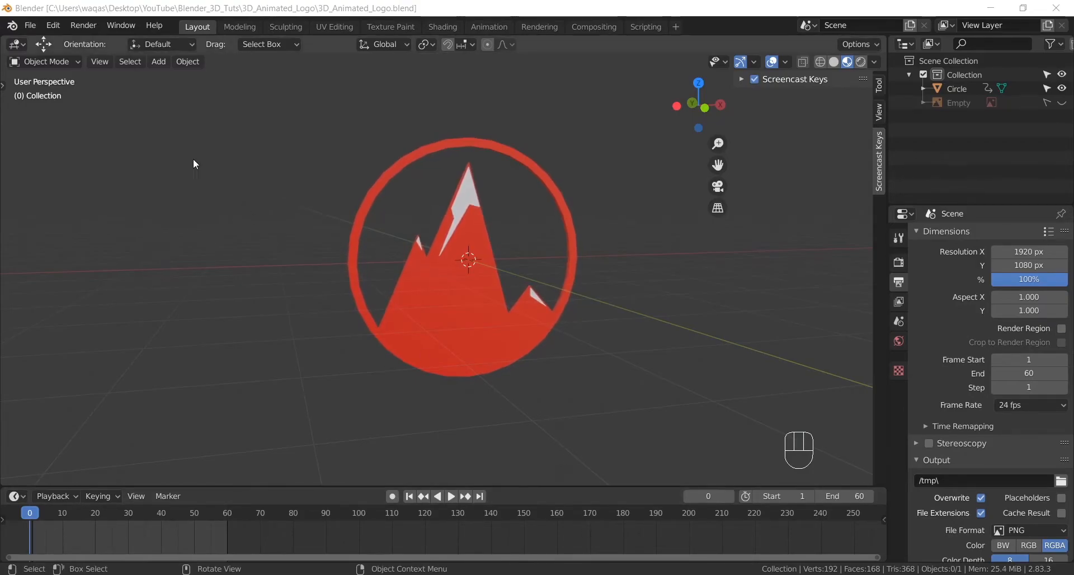
- Add a Point light at the center of the logo
click(159, 63)
mouse_move(205, 251)
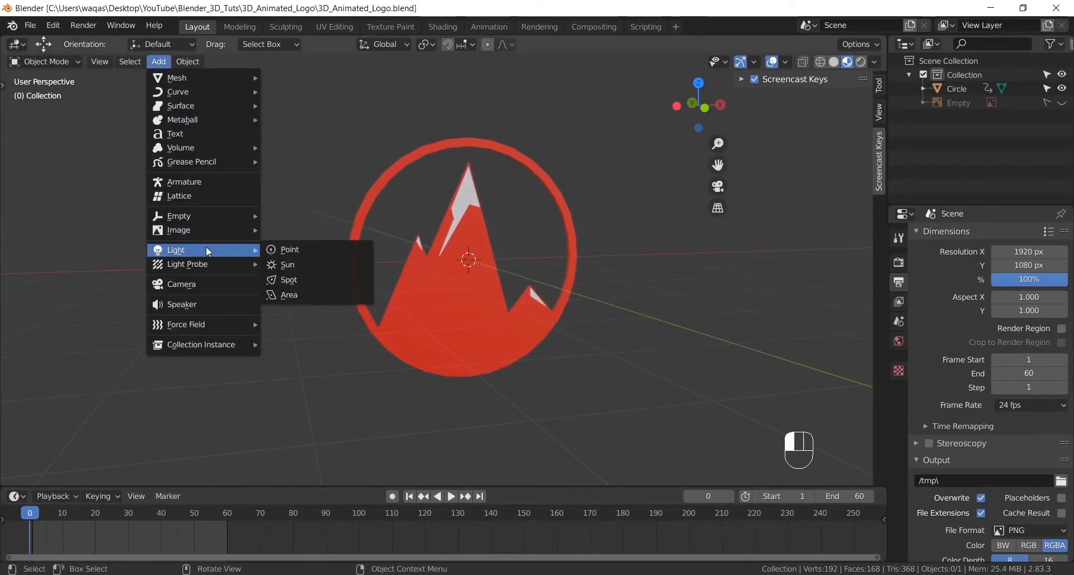
click(291, 250)
alt+drag(407, 297, 541, 307)
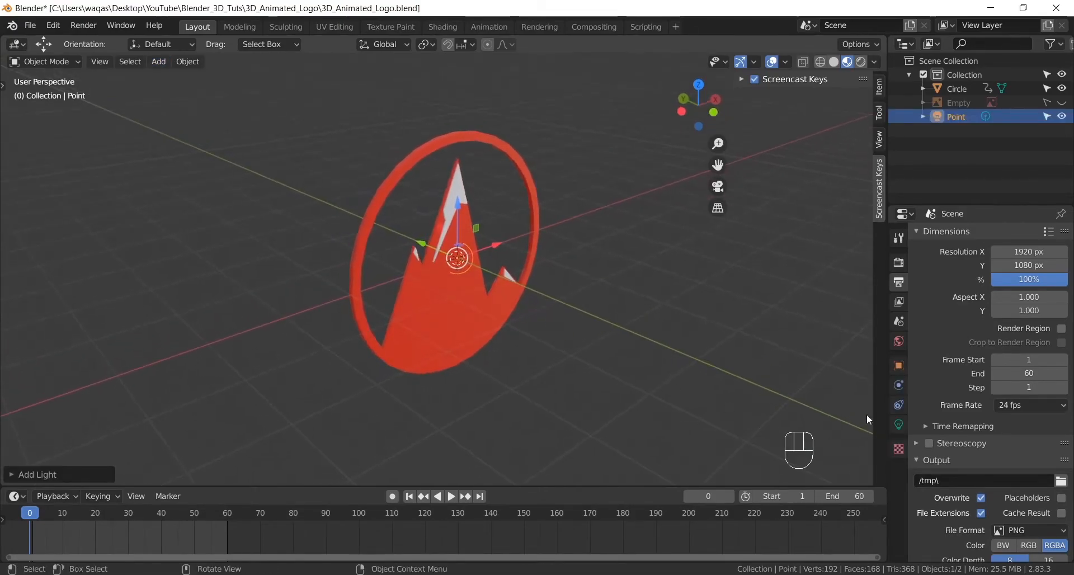
- Set the point light's radius to 5 m
click(899, 425)
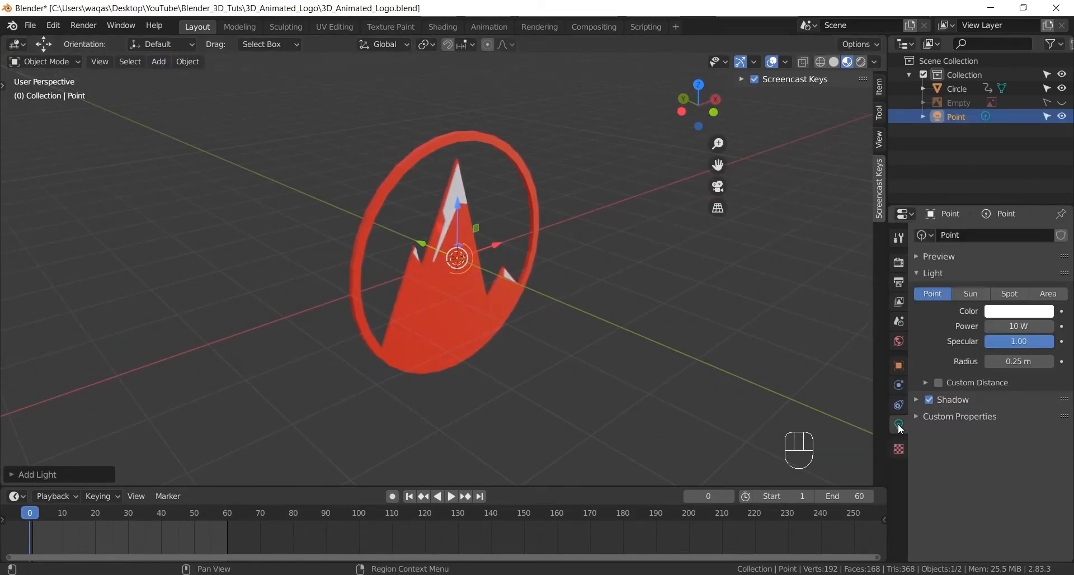
mouse_move(1019, 361)
mouse_down()
mouse_move(1064, 362)
mouse_move(1015, 362)
mouse_up()
scroll(564, 329, down, 2)
click(1016, 362)
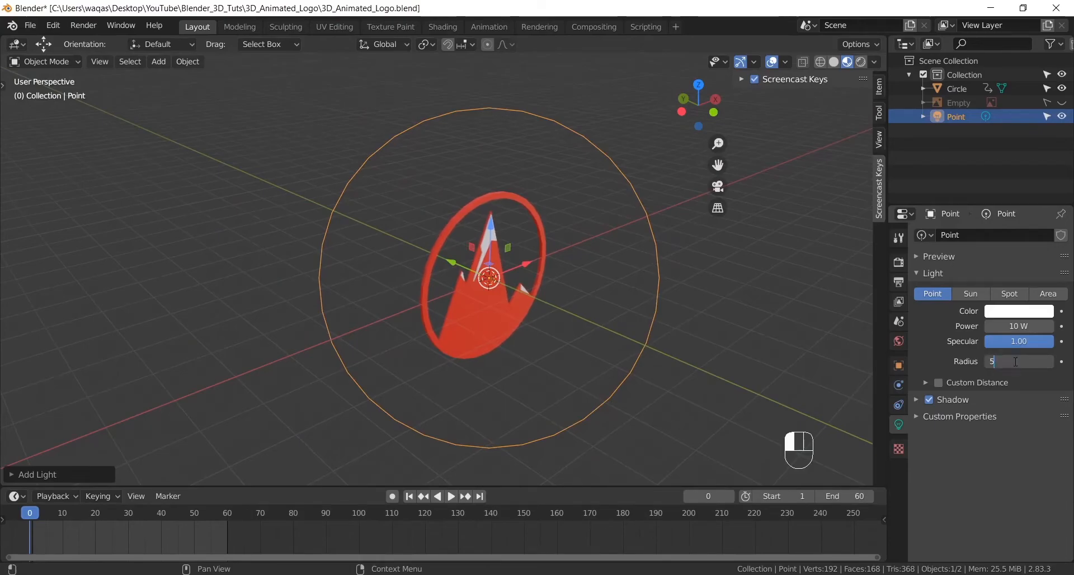
text(5)
key(Return)
alt+middle_drag(630, 276, 603, 260)
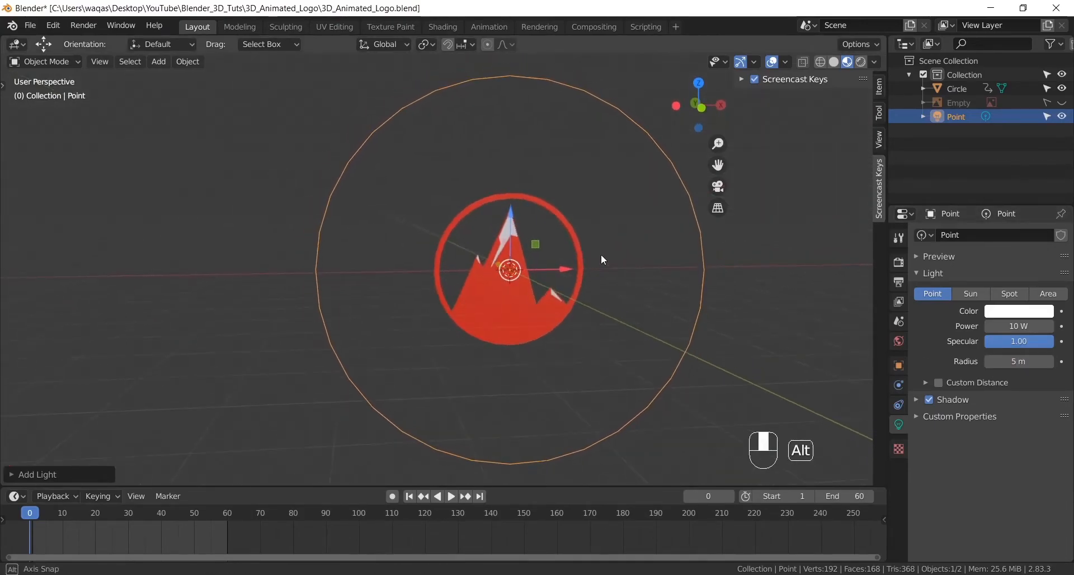
- Set the point light's power to 2000 W
click(1025, 329)
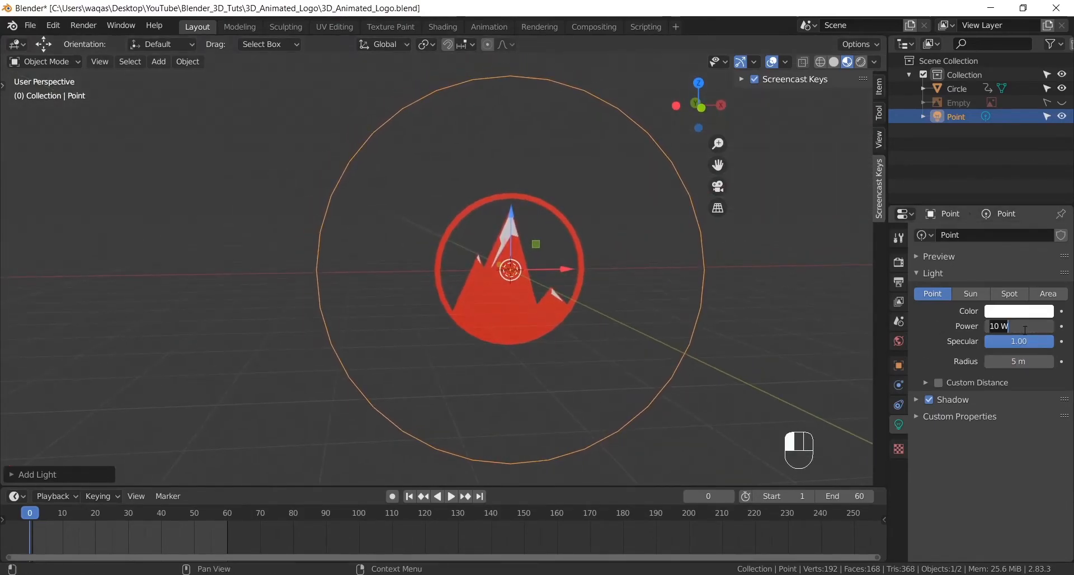
text(2000)
key(Return)
mouse_move(550, 256)
alt+shift+middle_down()
mouse_move(524, 256)
mouse_move(542, 274)
alt+shift+middle_up()
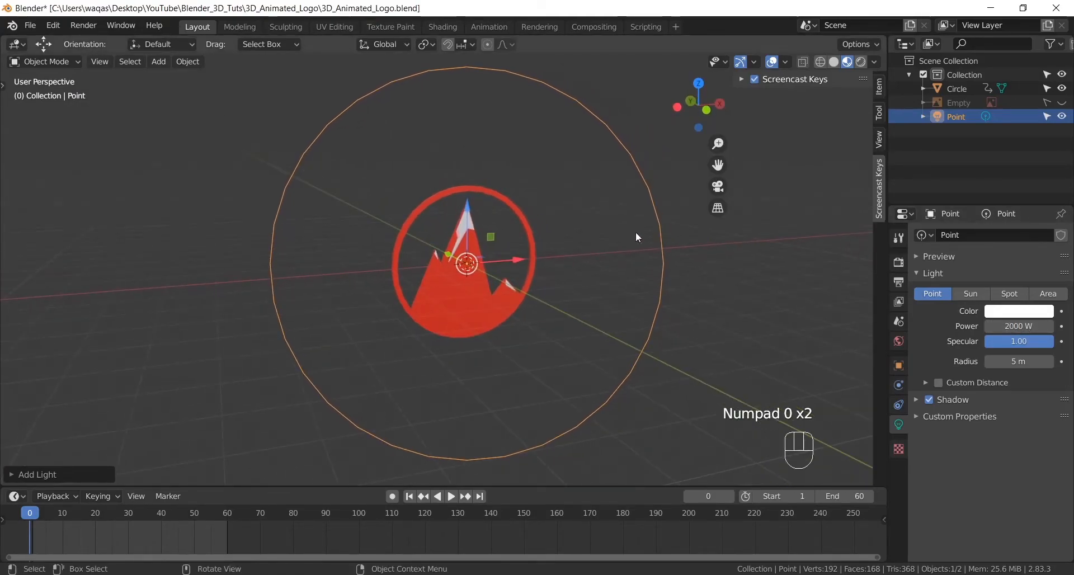
- Switch the viewport to Rendered shading and move the point light along the Y axis to the front of the logo
click(861, 62)
mouse_move(578, 210)
alt+middle_down()
mouse_move(573, 227)
mouse_move(493, 274)
alt+middle_up()
drag(422, 241, 493, 268)
alt+drag(605, 341, 578, 324)
scroll(471, 290, up, 2)
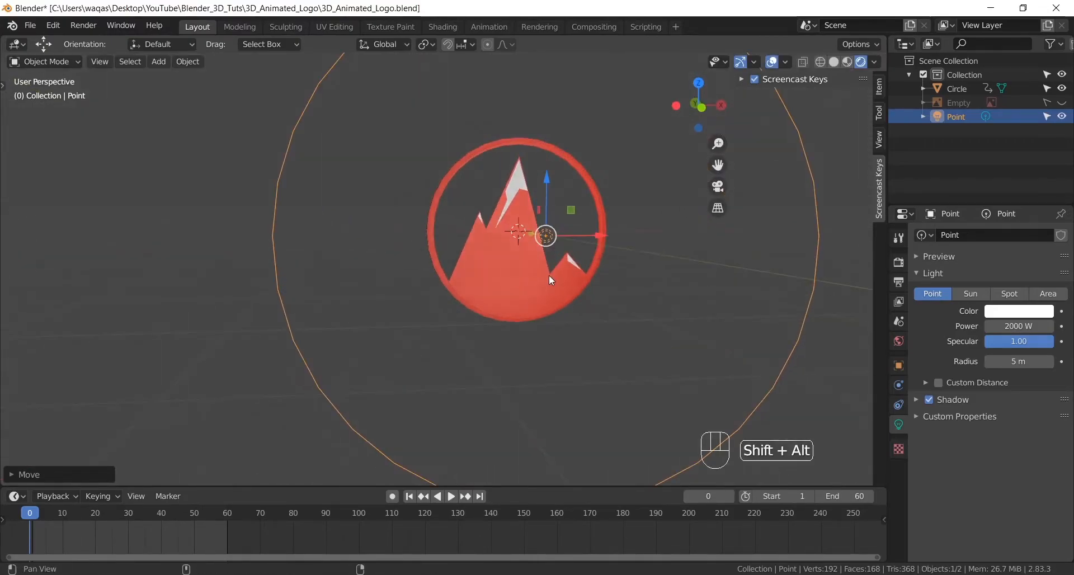
alt+shift+drag(549, 274, 507, 308)
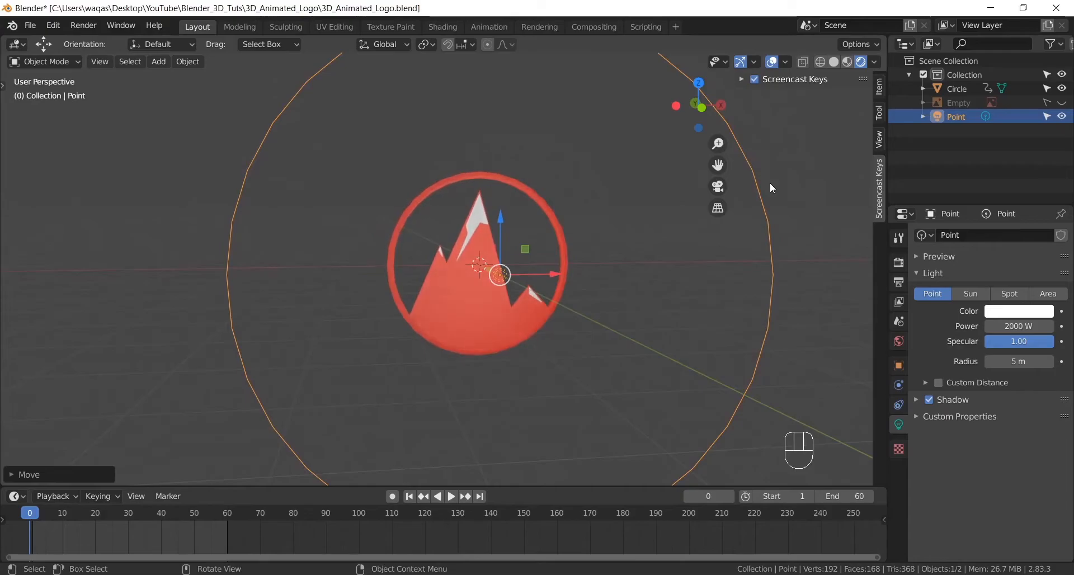
- Try the Cycles render engine and return the scene to Eevee
click(897, 262)
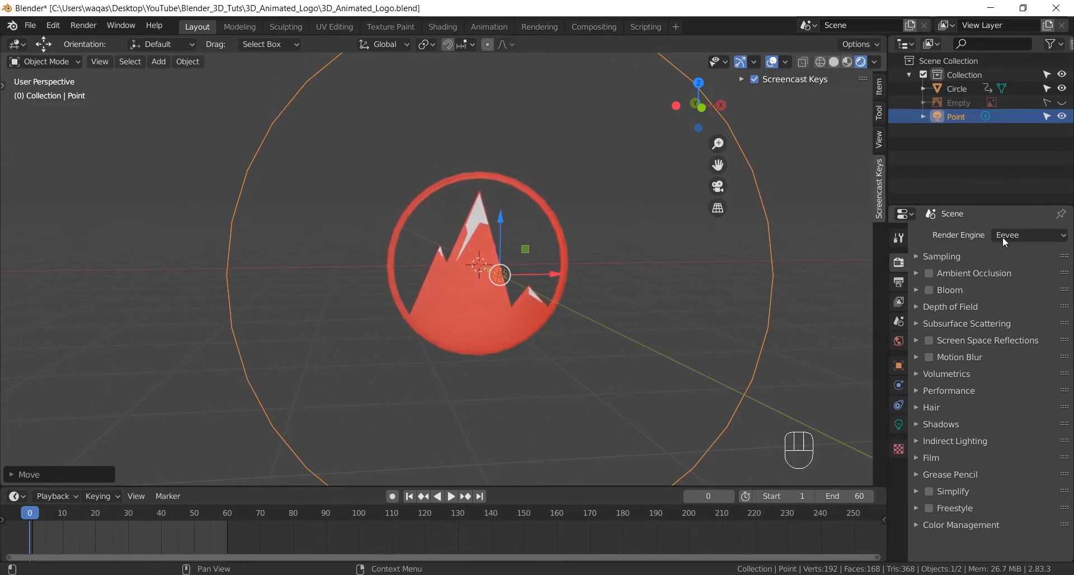
click(1033, 235)
click(1007, 282)
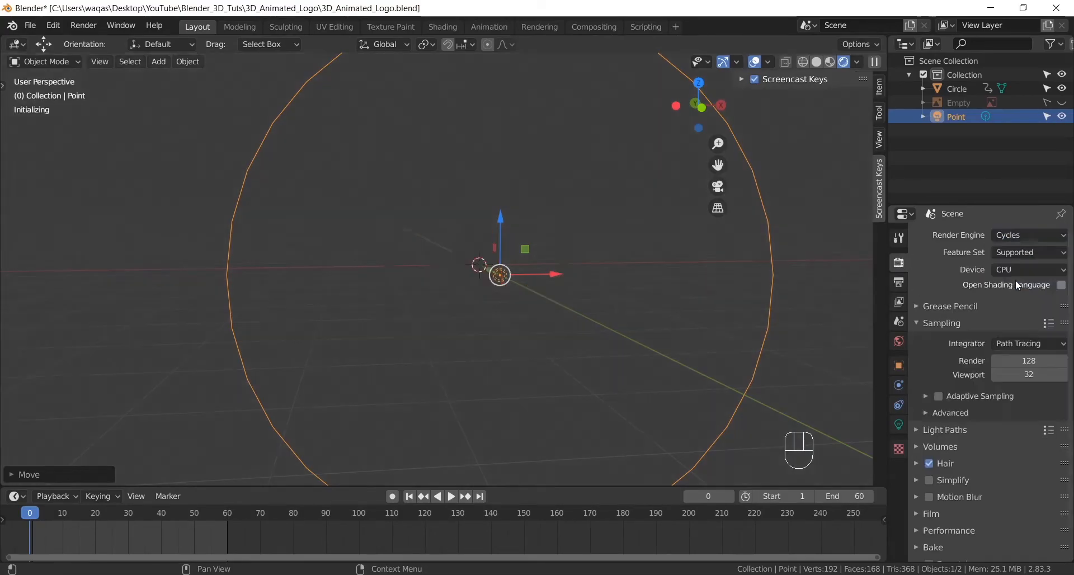
click(1012, 235)
click(1019, 250)
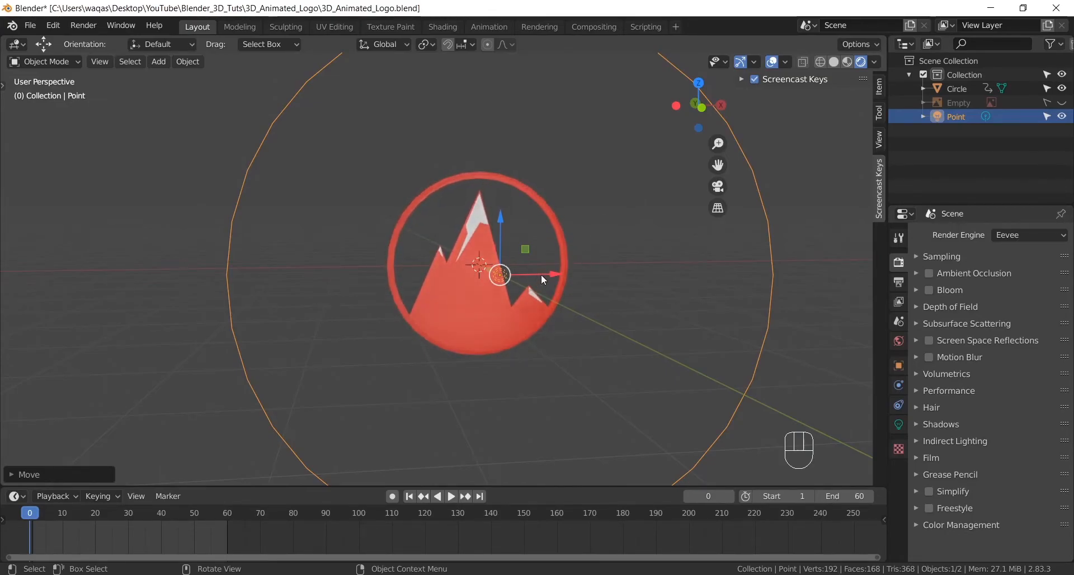
- Switch to the front view and add a camera at the center of the logo
shift+middle_drag(595, 234, 600, 214)
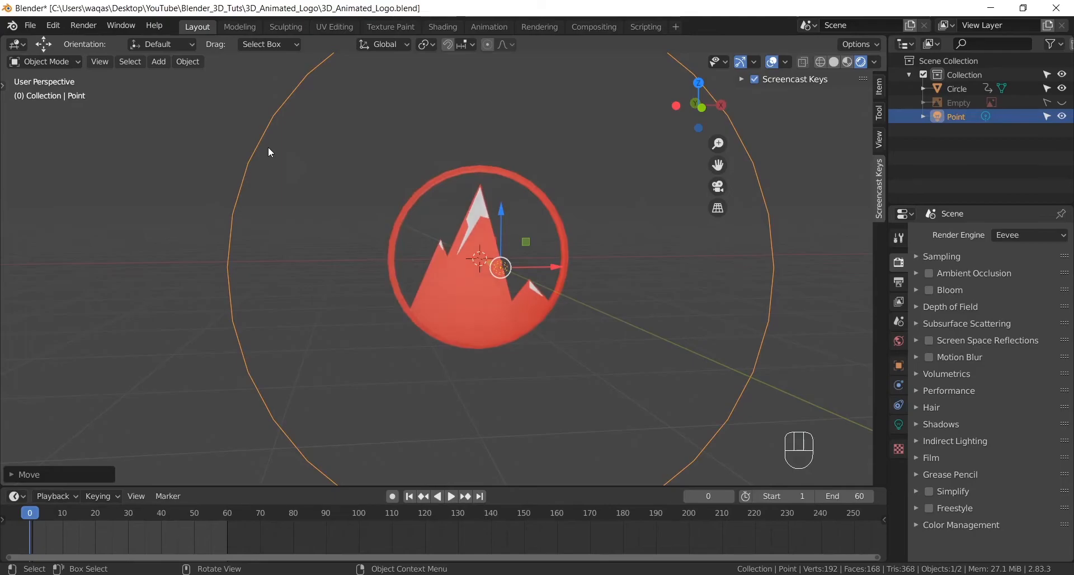
click(100, 62)
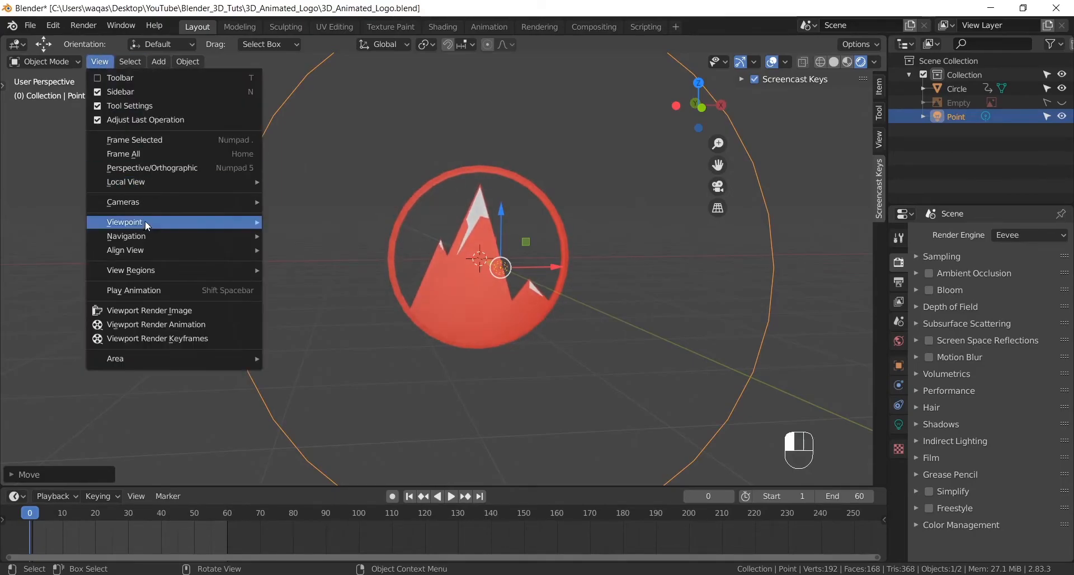
mouse_move(146, 218)
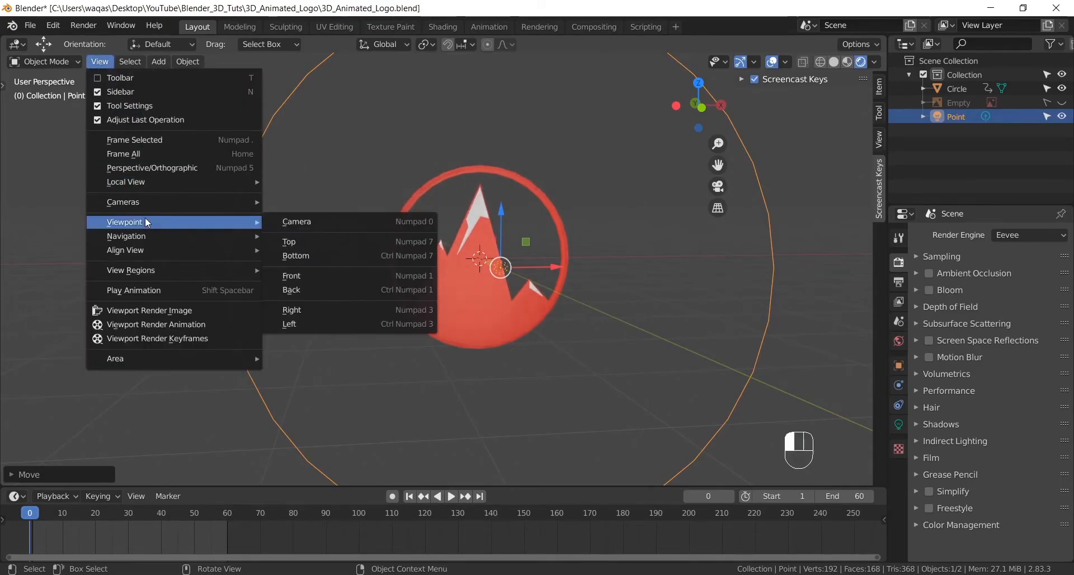
click(317, 277)
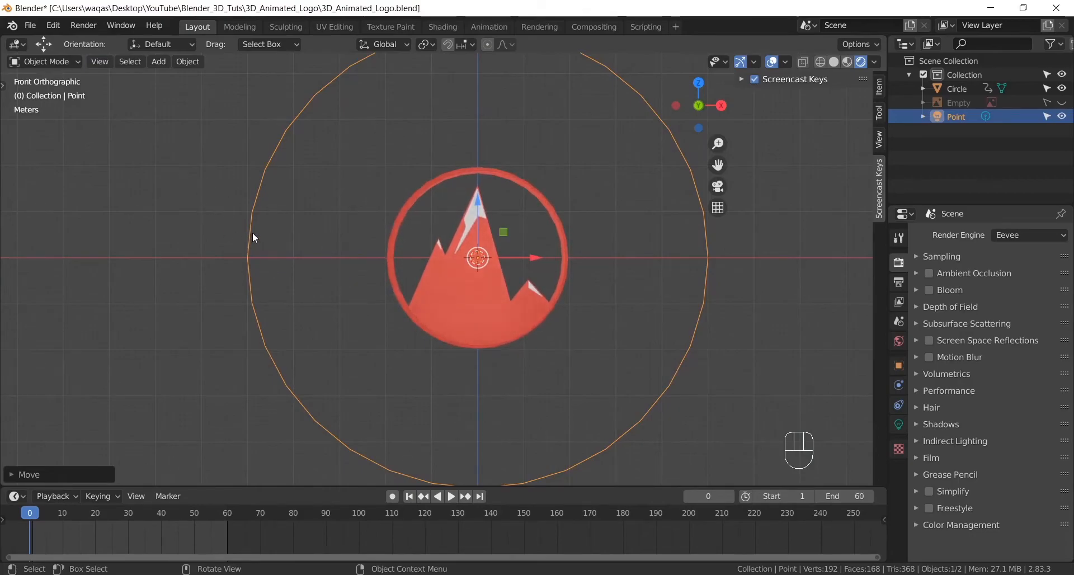
alt+shift+drag(542, 236, 540, 236)
ctrl+middle_drag(555, 213, 556, 233)
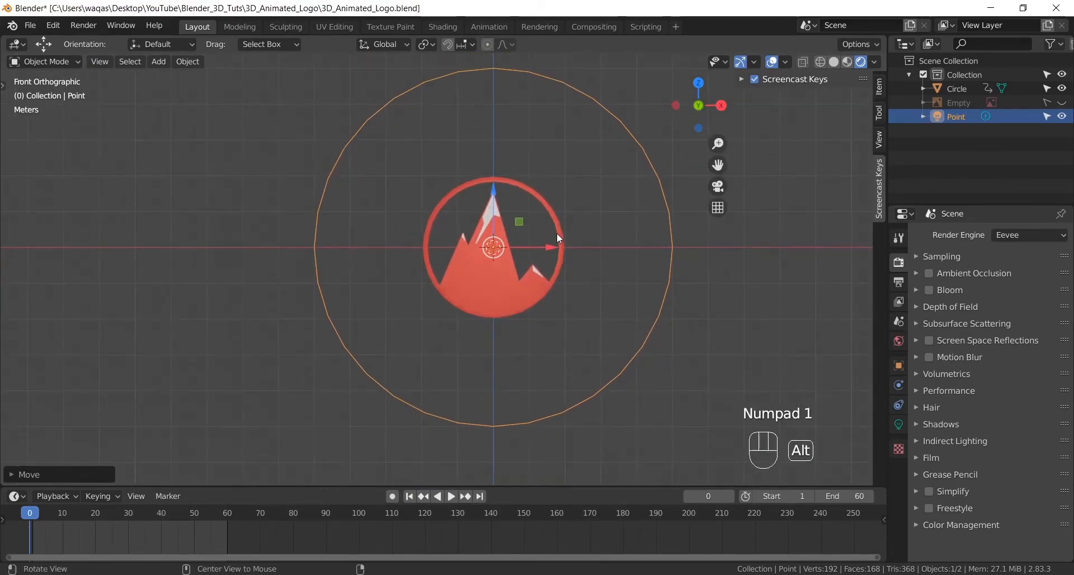
click(168, 62)
click(201, 286)
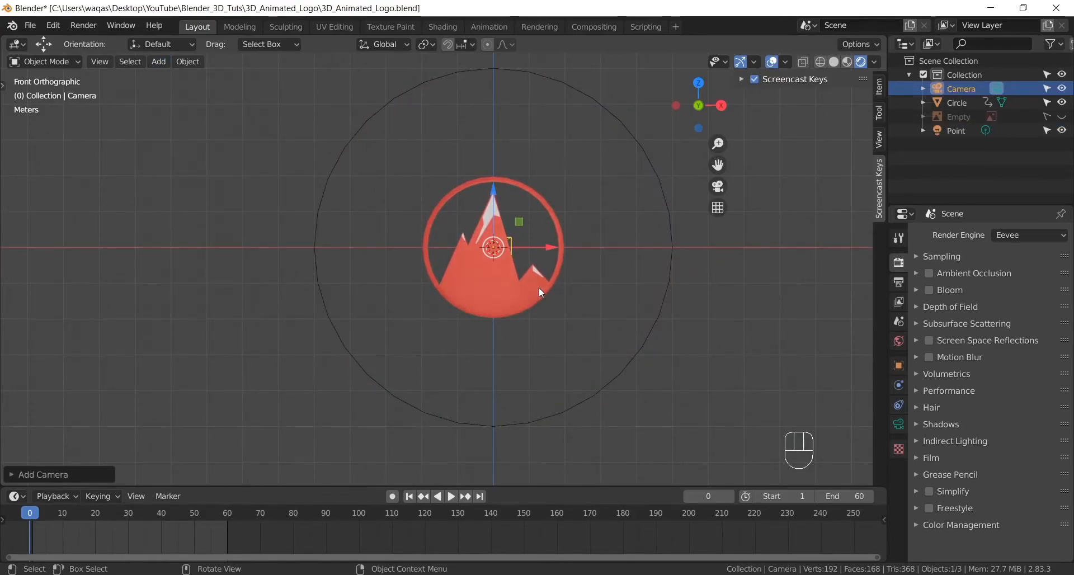
- Look through the new camera and check its placement relative to the logo from an angled view
key(KP_0)
scroll(532, 288, up, 5)
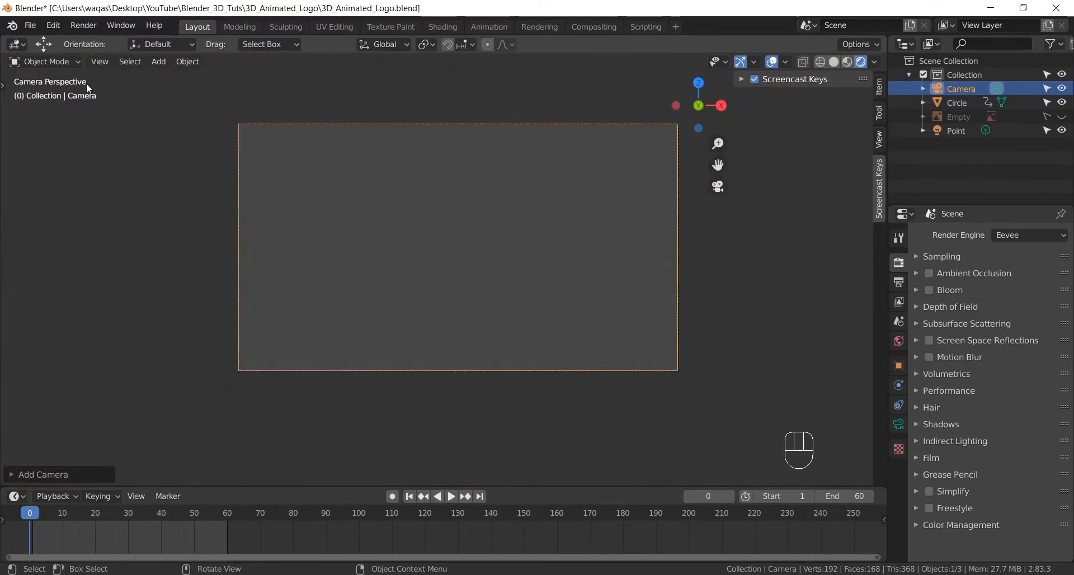
key(KP_0)
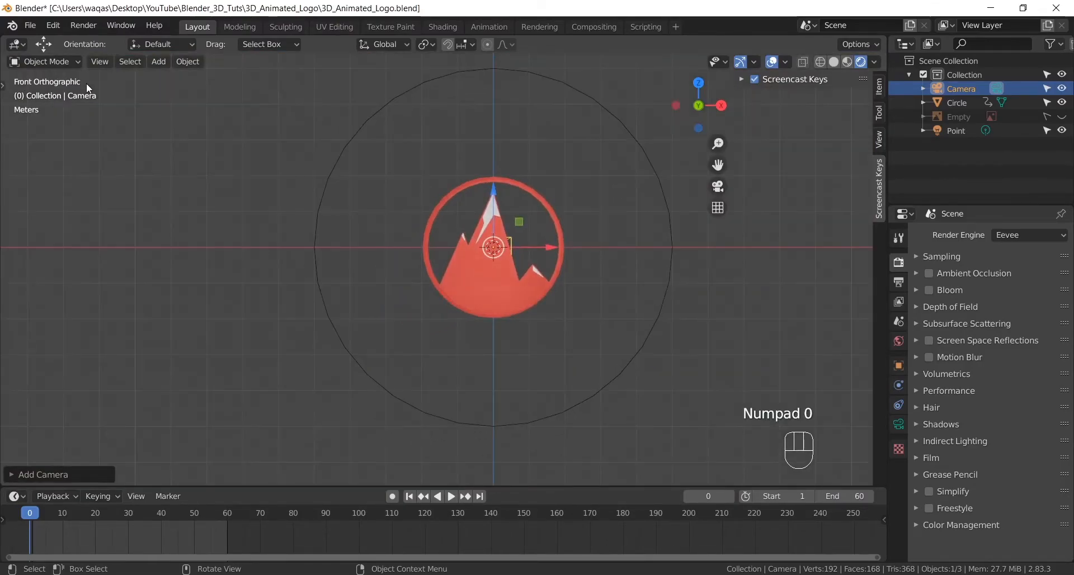
alt+middle_drag(242, 129, 484, 238)
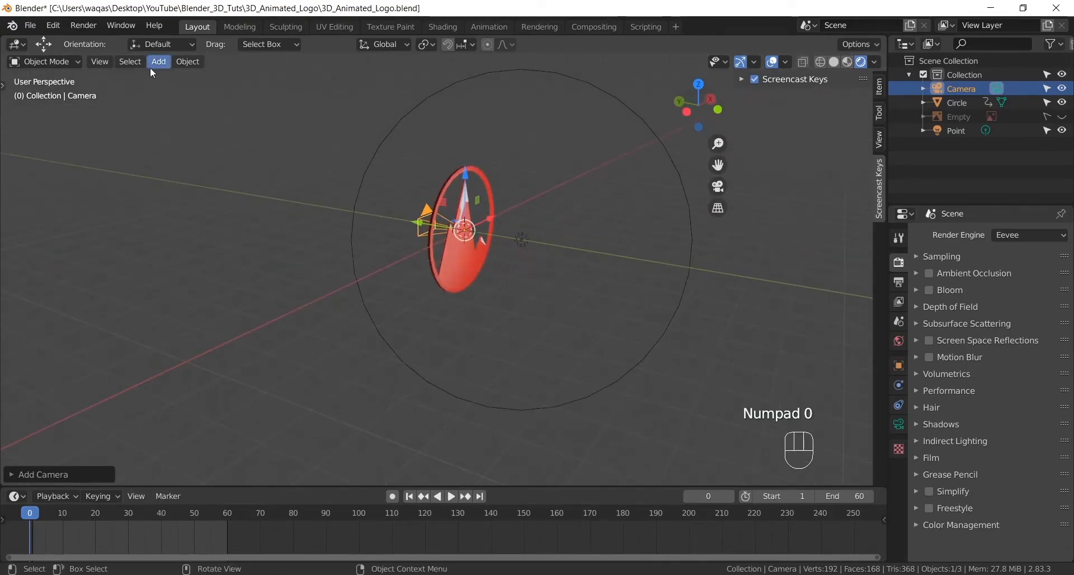
click(105, 60)
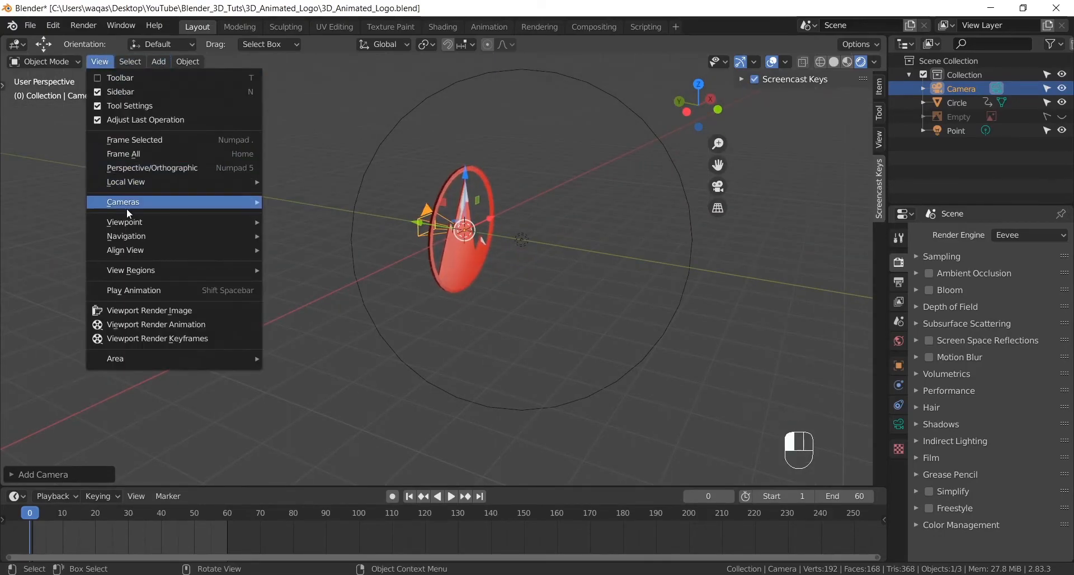
mouse_move(125, 207)
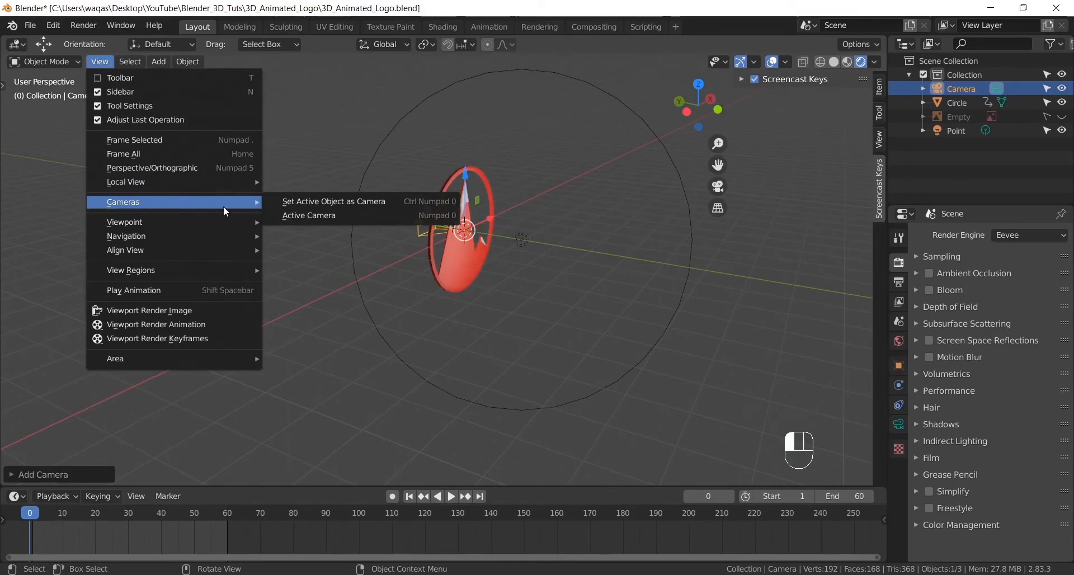
click(303, 217)
click(99, 61)
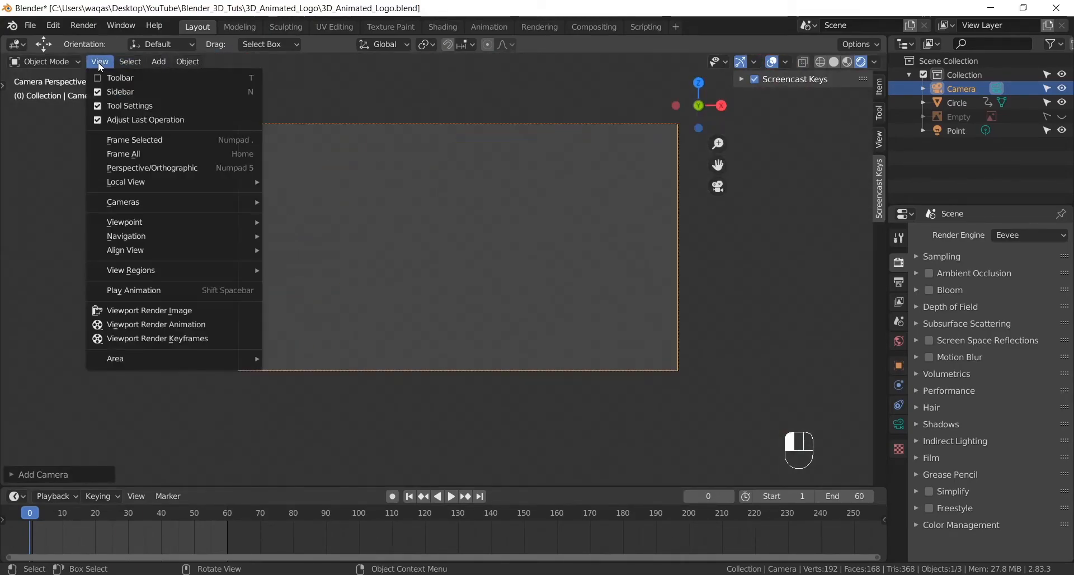
mouse_move(145, 202)
click(316, 216)
scroll(442, 223, down, 11)
alt+shift+drag(528, 236, 430, 223)
alt+middle_drag(431, 222, 444, 221)
- Align the camera to a front view of the logo and adjust its location to about X -0.012 m and Z 0.016 m
key(KP_1)
scroll(404, 218, up, 2)
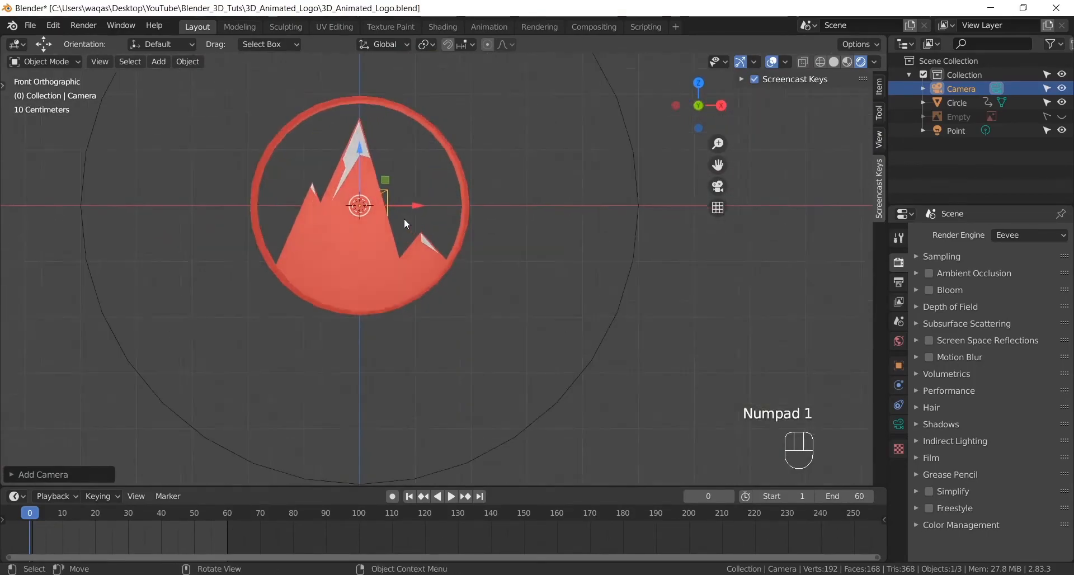
alt+shift+drag(376, 205, 431, 234)
scroll(271, 174, down, 1)
alt+shift+drag(325, 206, 368, 227)
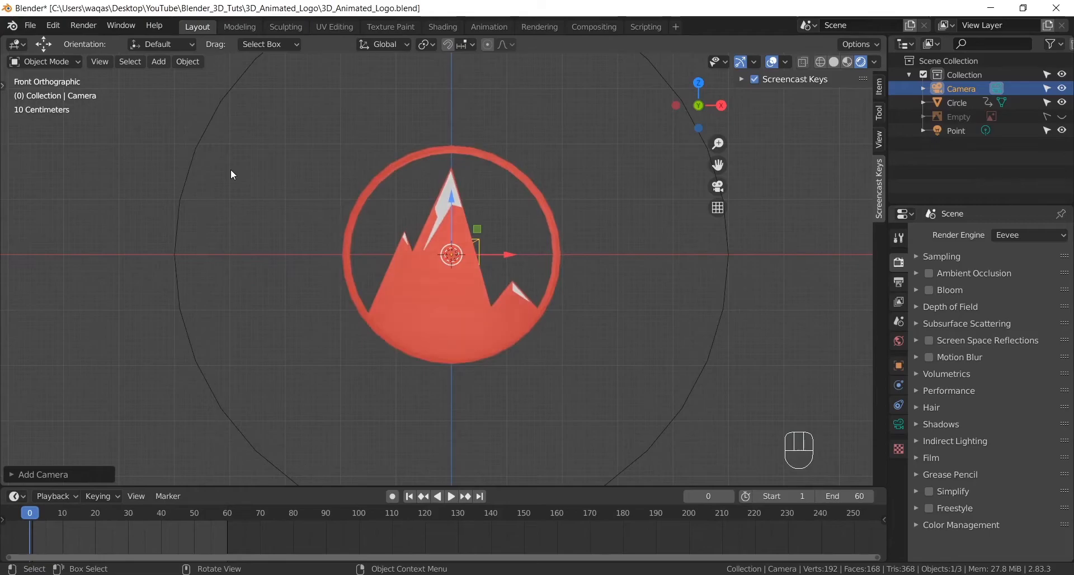
key(ctrl+alt+KP_0)
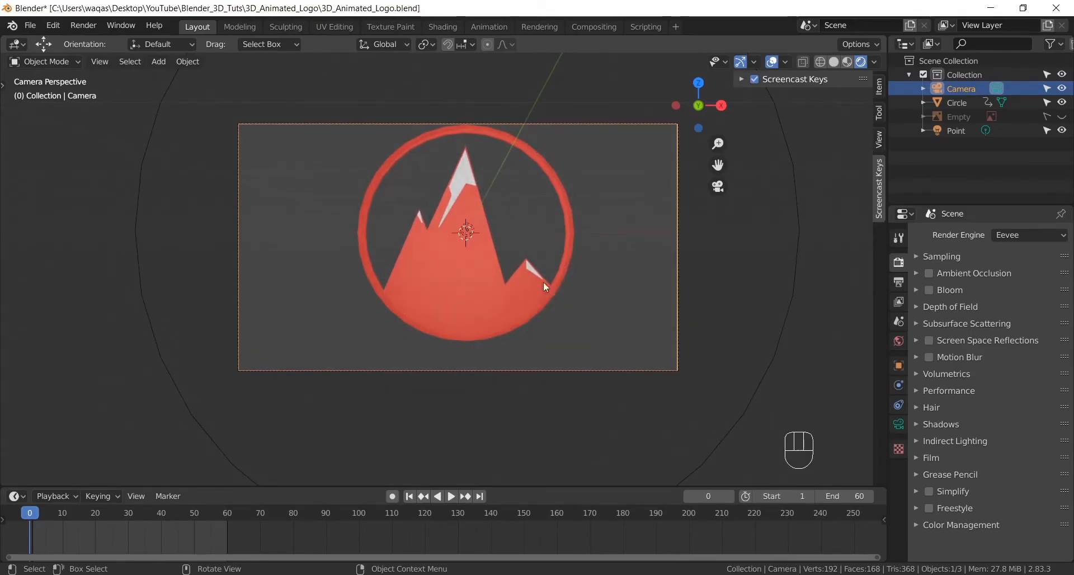
click(881, 89)
drag(789, 114, 806, 141)
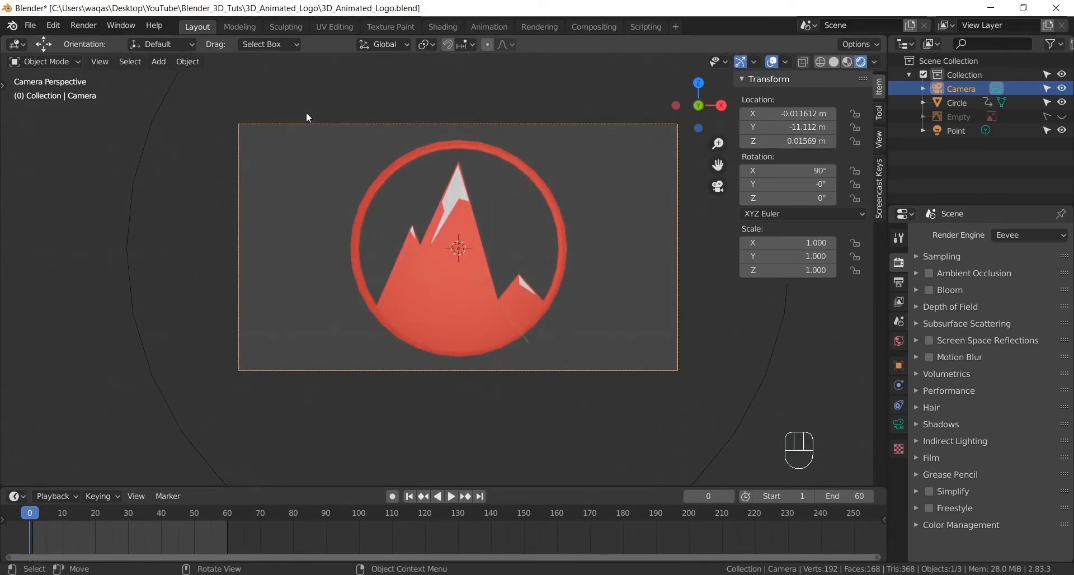
- Reframe the logo with walk navigation, placing the camera at about X 0.027 m, Y -11.6 m, Z -0.002 m
key(shift+grave)
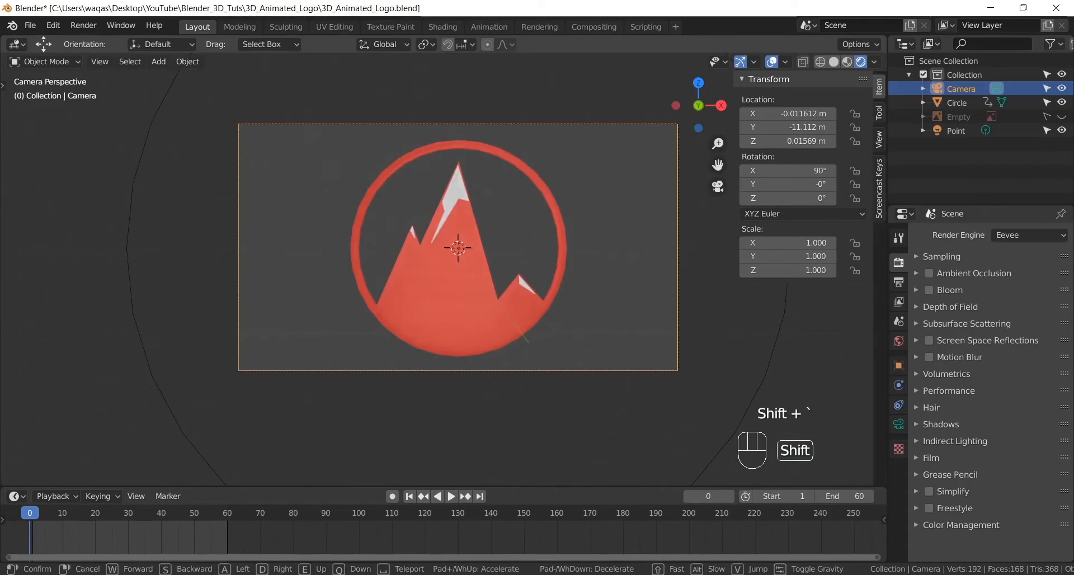
key(s)
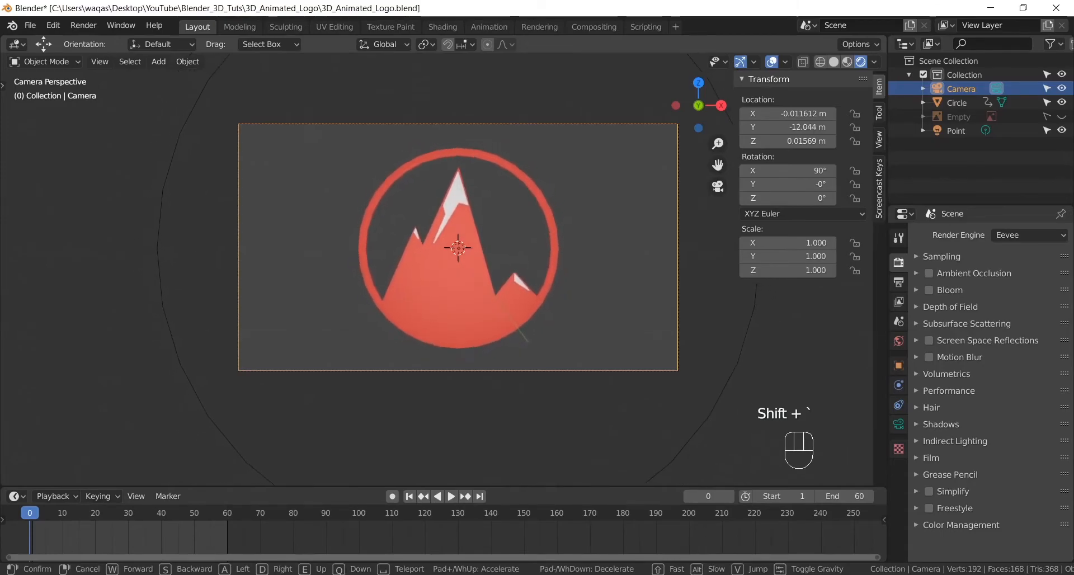
key(w)
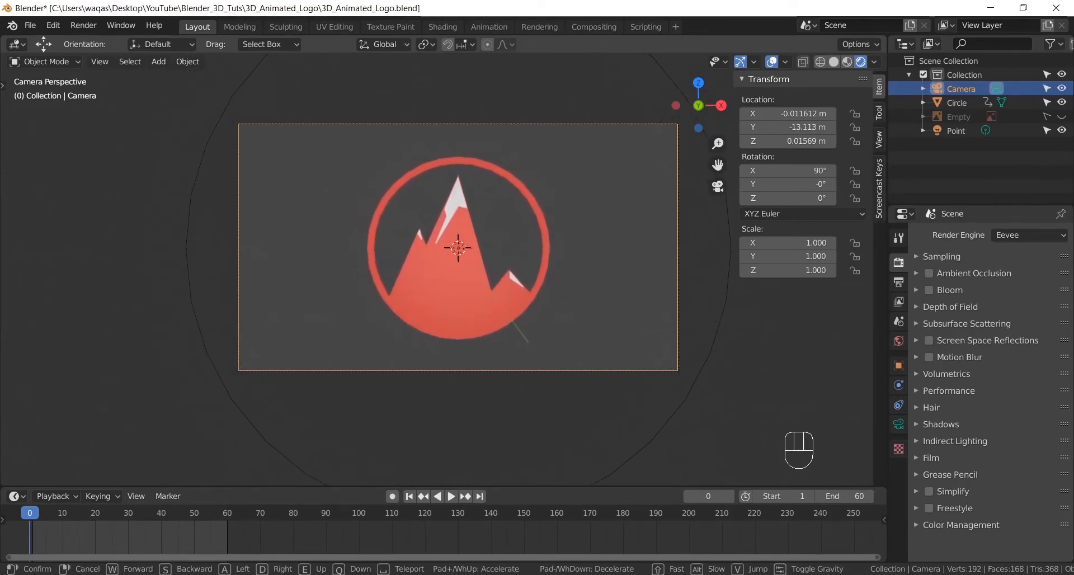
key(s)
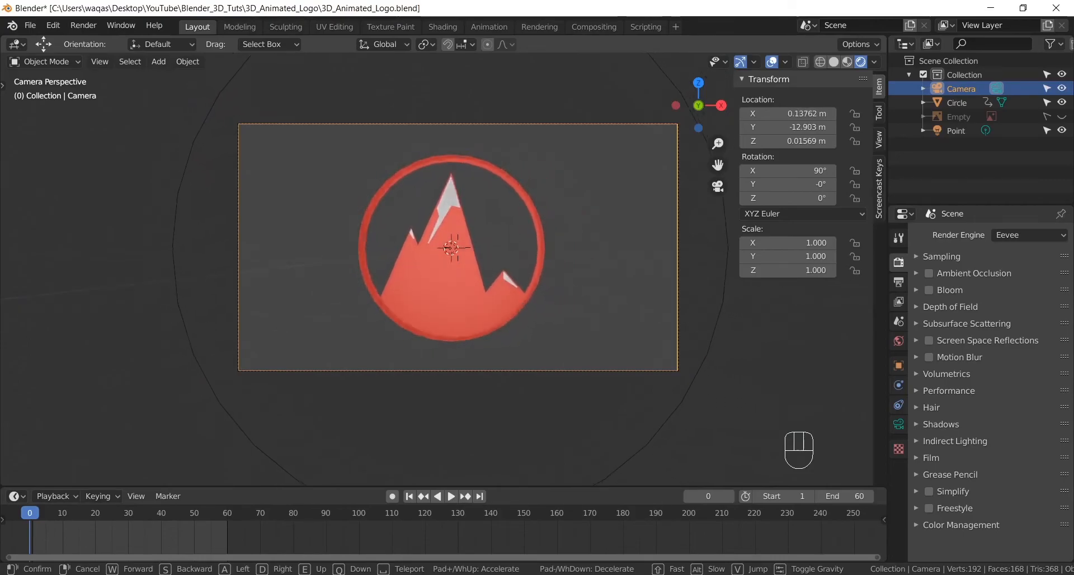
key(a)
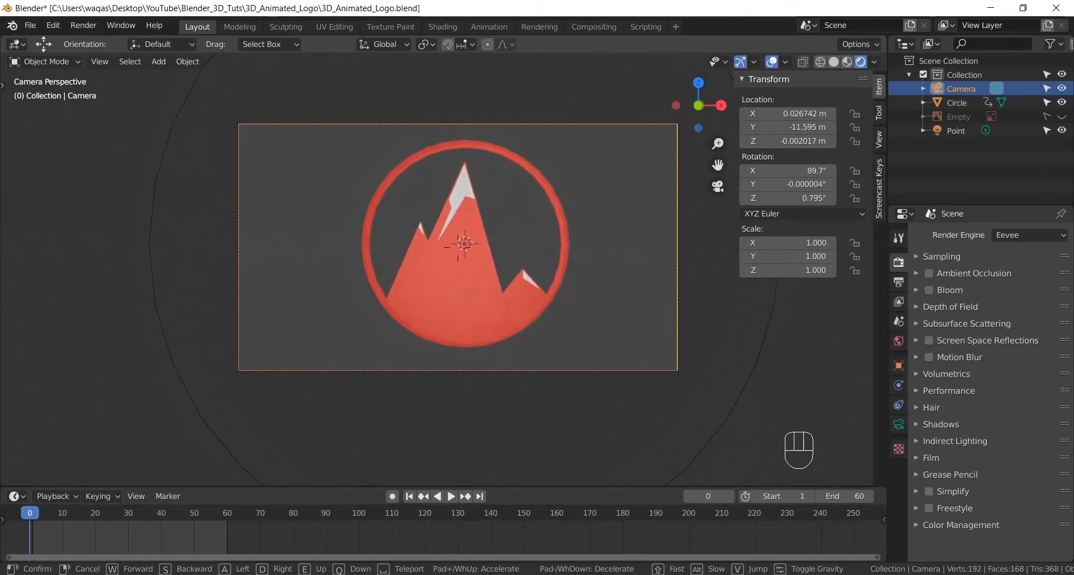
click(488, 355)
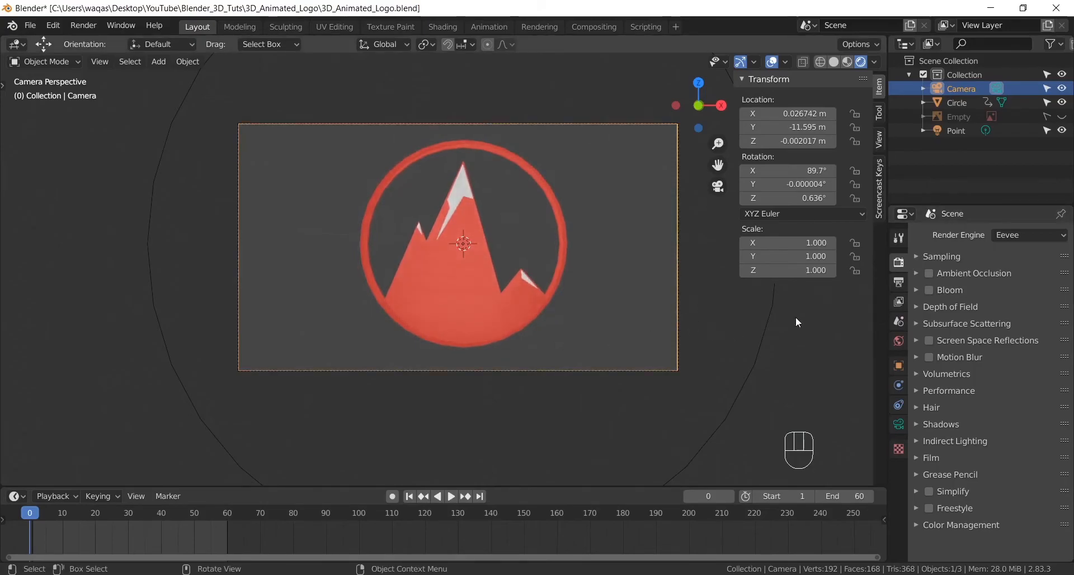
- Enable Bloom in the render settings and set the current frame to 2
click(929, 289)
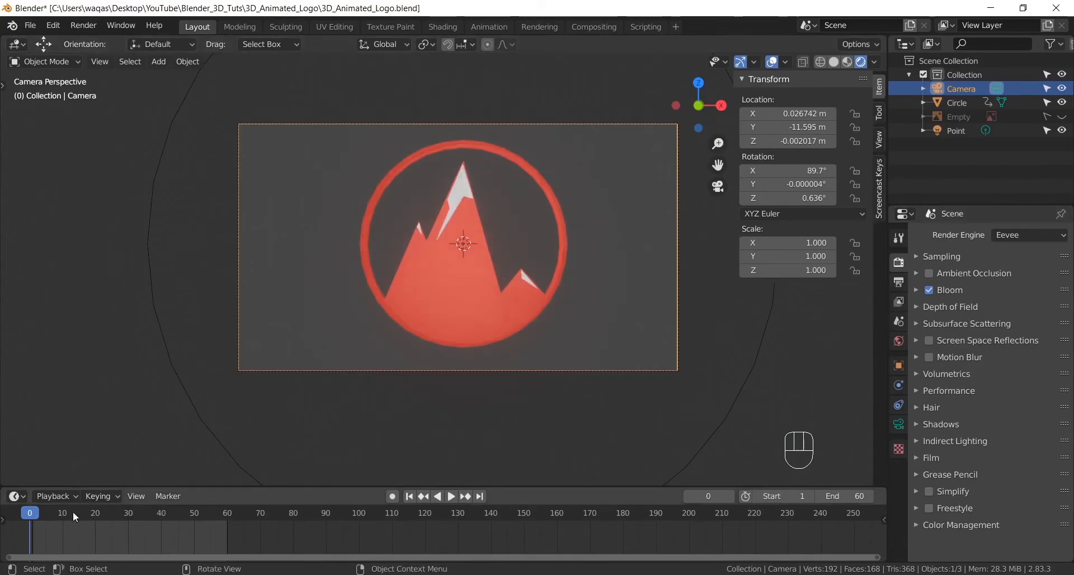
mouse_move(37, 517)
mouse_down()
mouse_move(229, 517)
mouse_move(36, 515)
mouse_up()
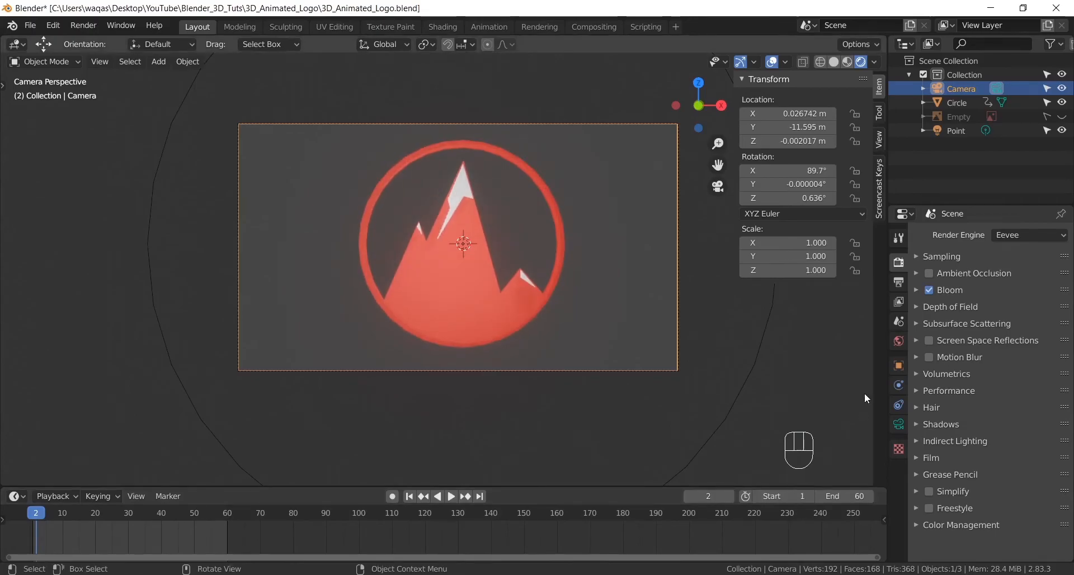
- Review the scene's output properties, including the dimensions, frame range, frame rate and file output settings
click(900, 282)
scroll(952, 407, down, 4)
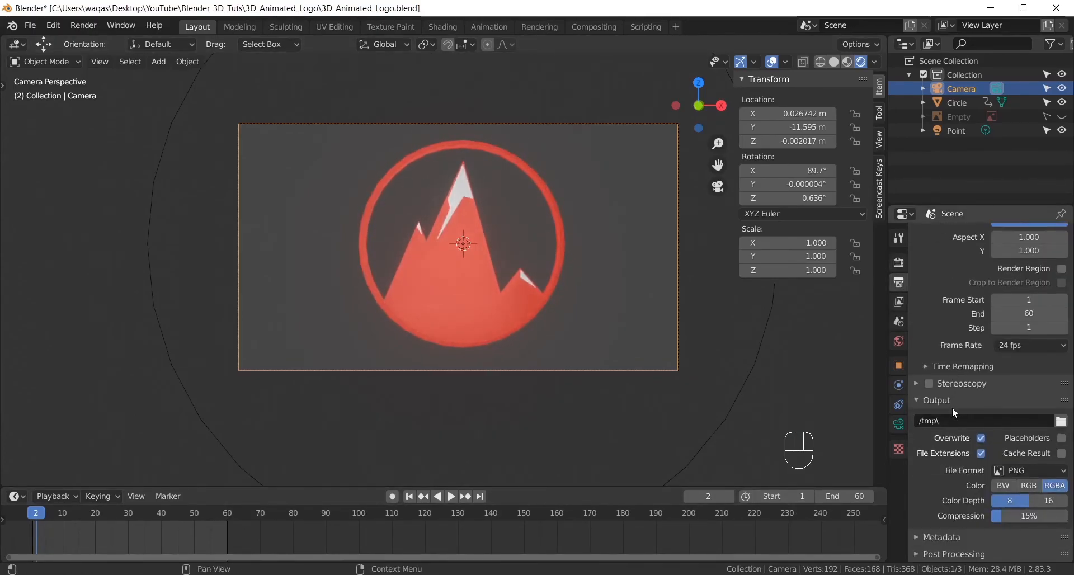
scroll(953, 407, up, 3)
scroll(953, 411, up, 1)
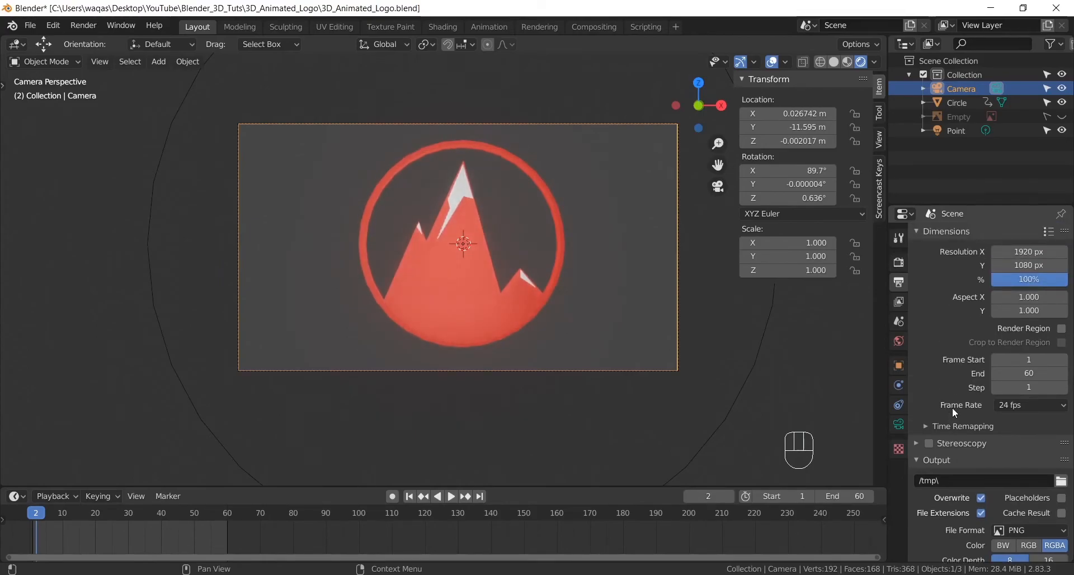
scroll(935, 456, down, 4)
scroll(946, 457, up, 4)
click(899, 263)
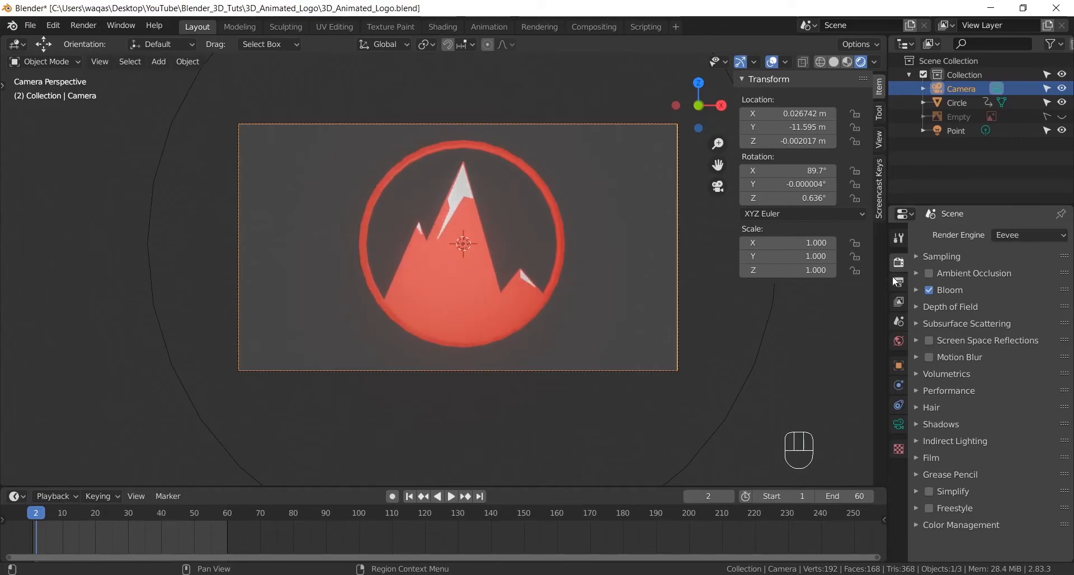
click(899, 283)
click(918, 233)
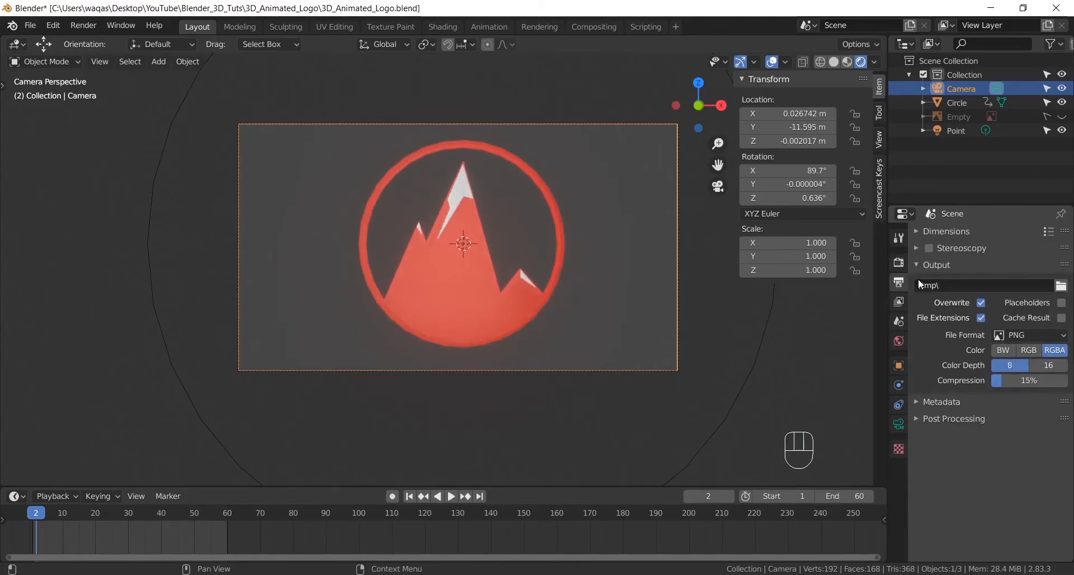
click(916, 264)
click(921, 247)
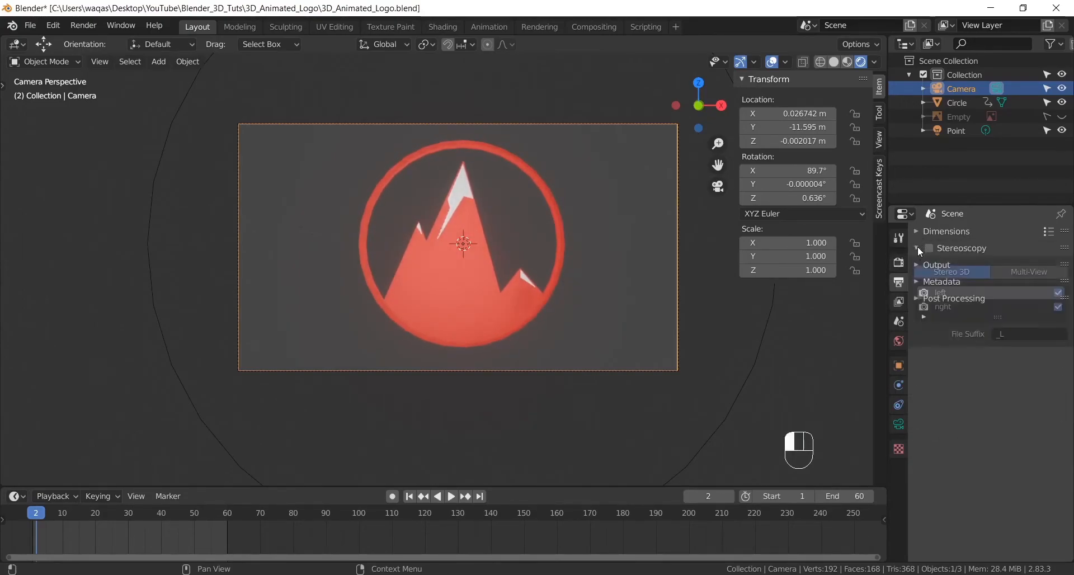
ctrl+click(918, 232)
click(918, 232)
click(918, 231)
click(918, 232)
click(901, 238)
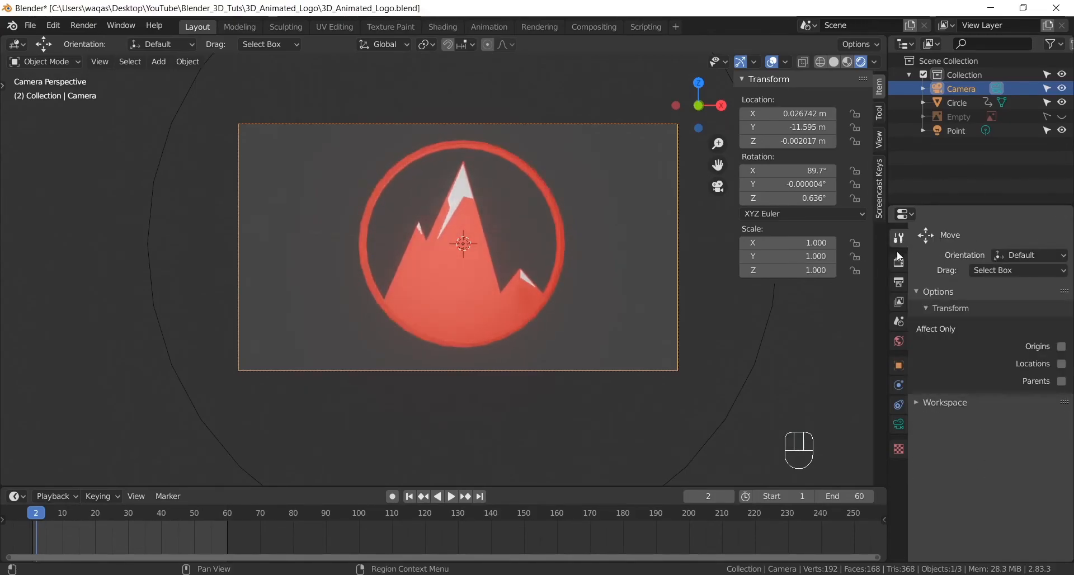
- Make the render background transparent in the Film settings
click(899, 262)
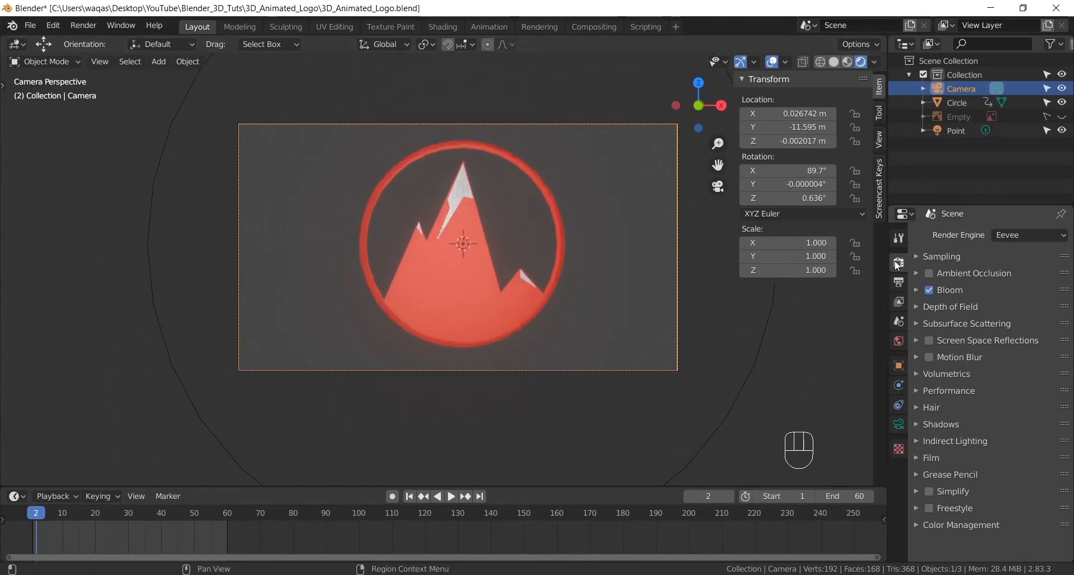
click(915, 458)
scroll(952, 460, down, 2)
click(1047, 466)
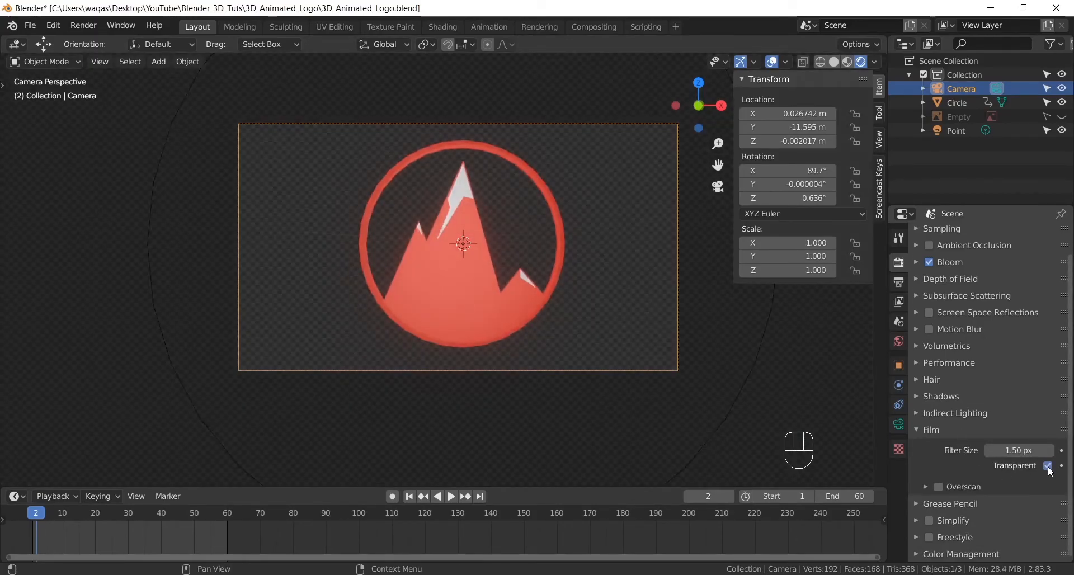
- Turn the transparent Film background off and back on to compare the two looks
click(1048, 466)
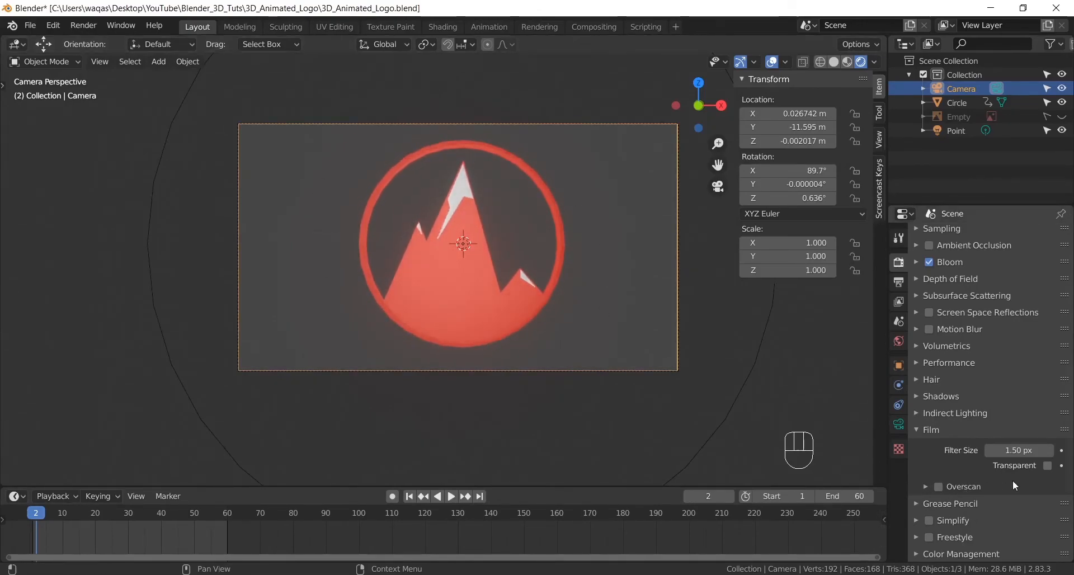
click(1048, 466)
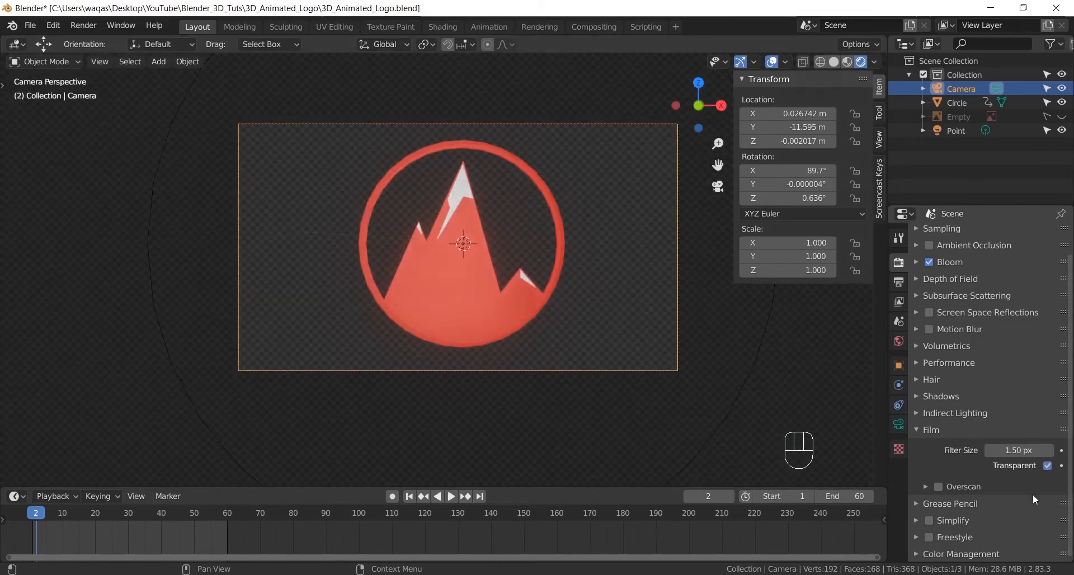
- Choose PNG as the file format in the scene's output properties
click(898, 283)
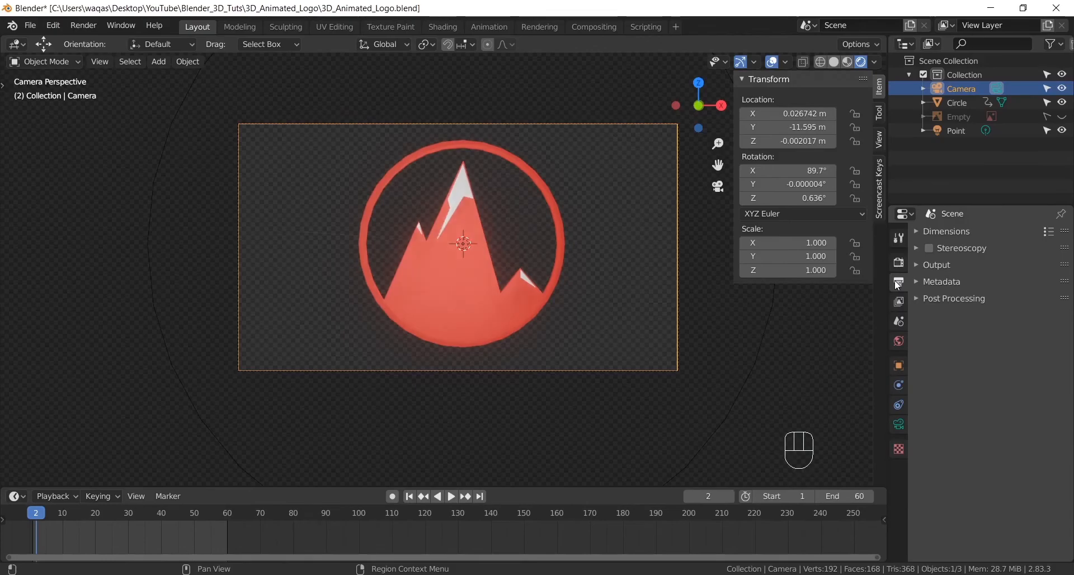
click(916, 235)
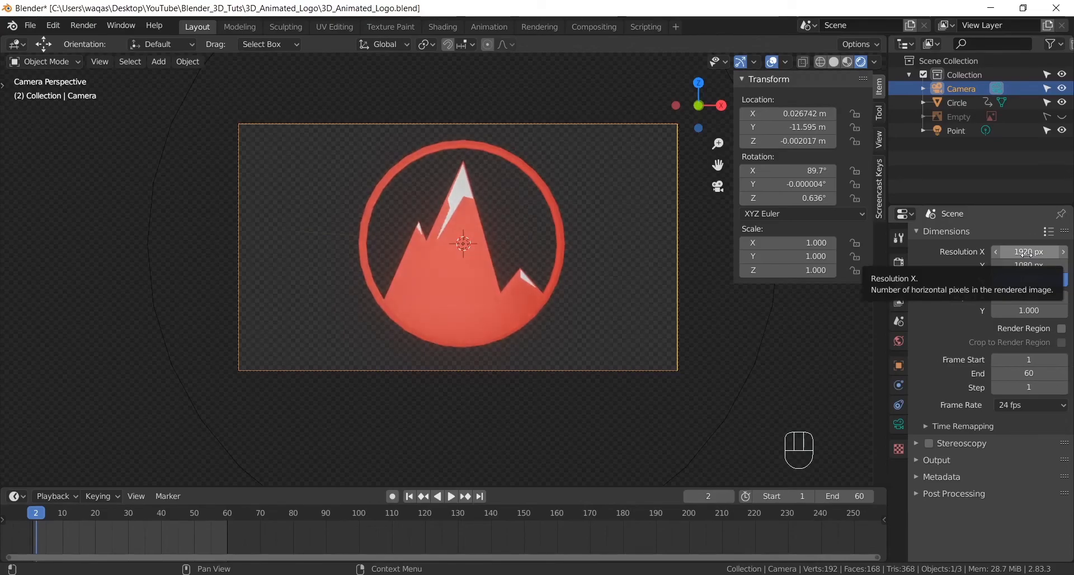
click(928, 460)
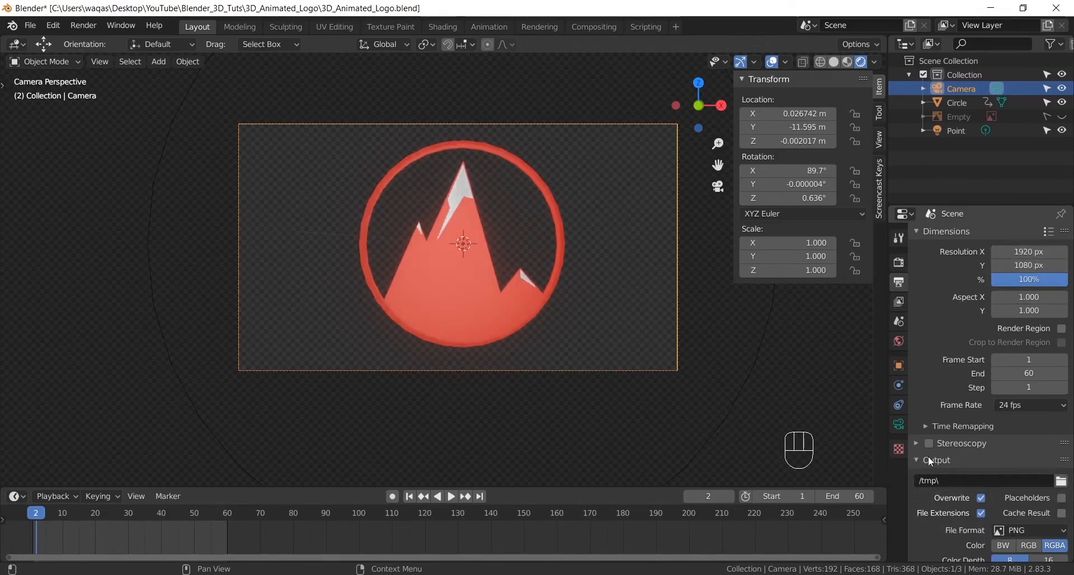
scroll(1008, 456, down, 3)
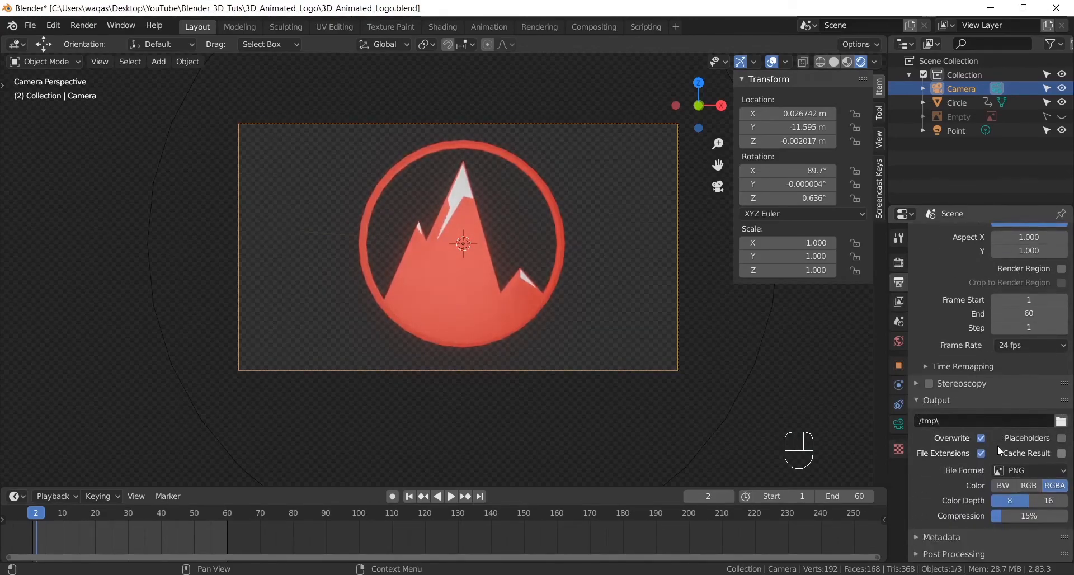
click(1022, 471)
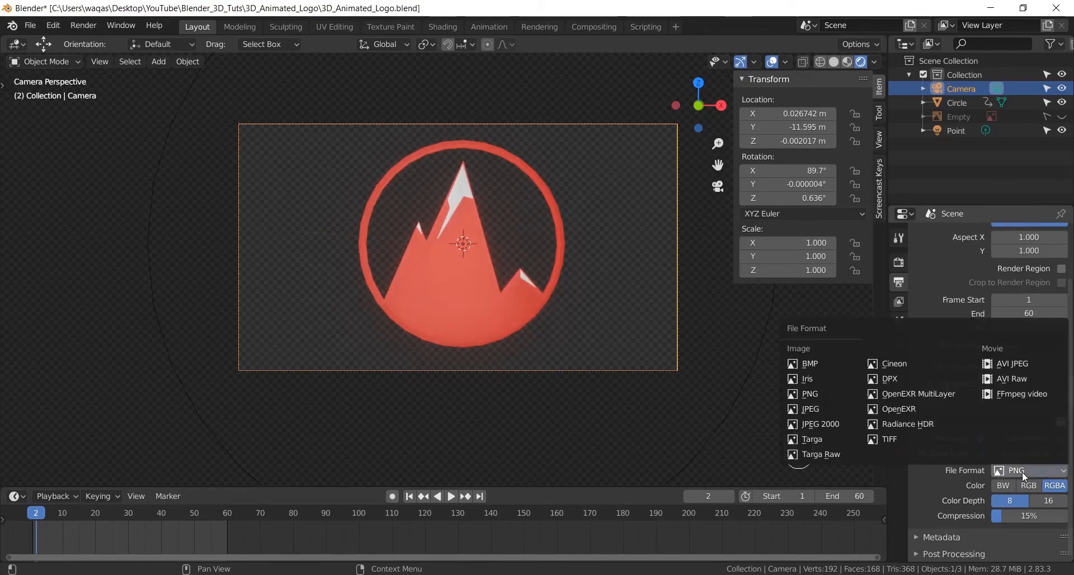
click(827, 395)
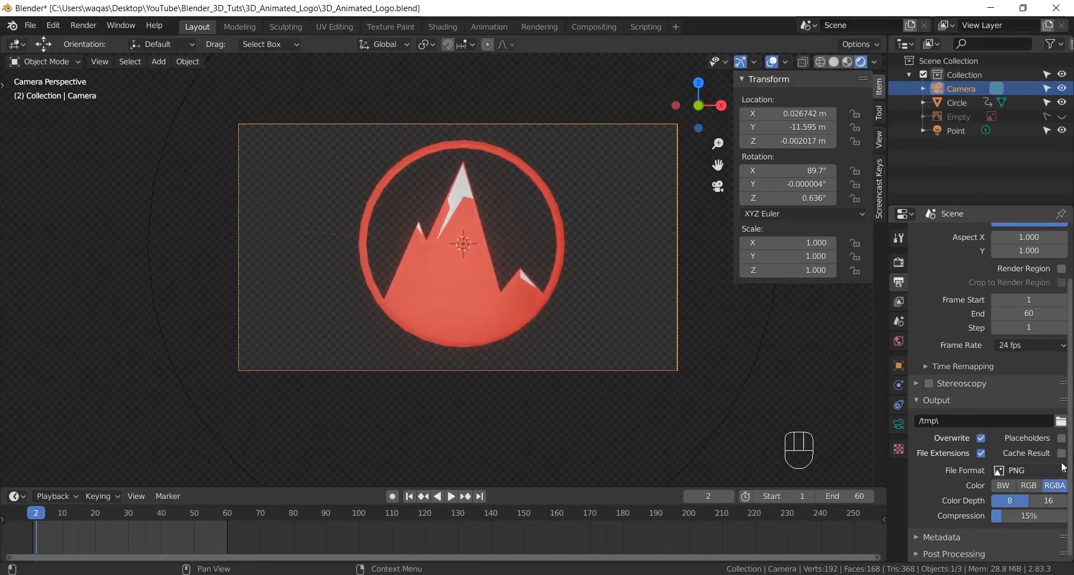
- Set the render output path to the PNG Sequence folder in Desktop > YouTube > Blender_3D_Tuts > 3D_Animated_Logo
click(1062, 422)
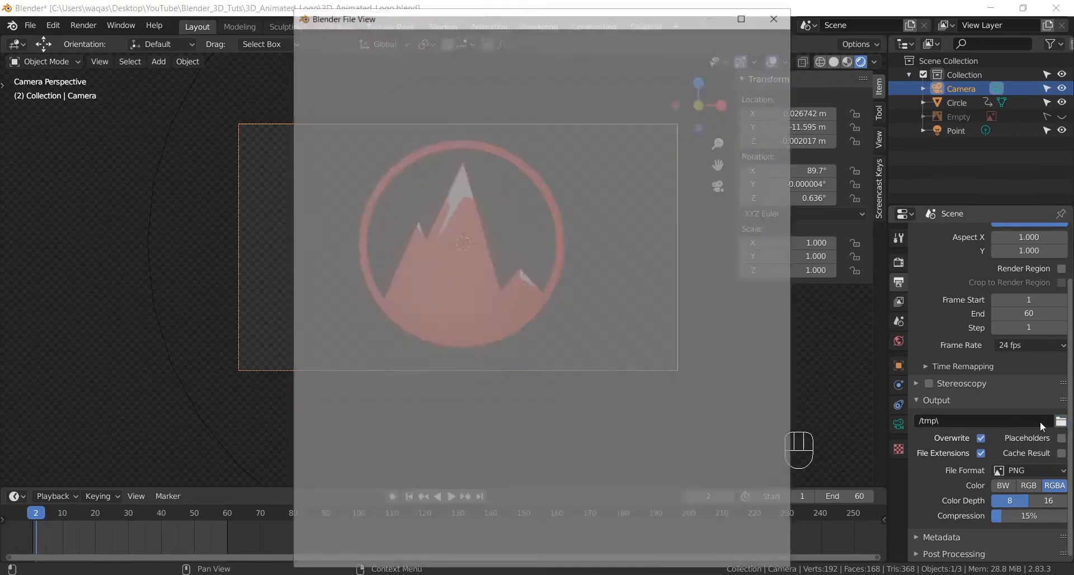
click(330, 146)
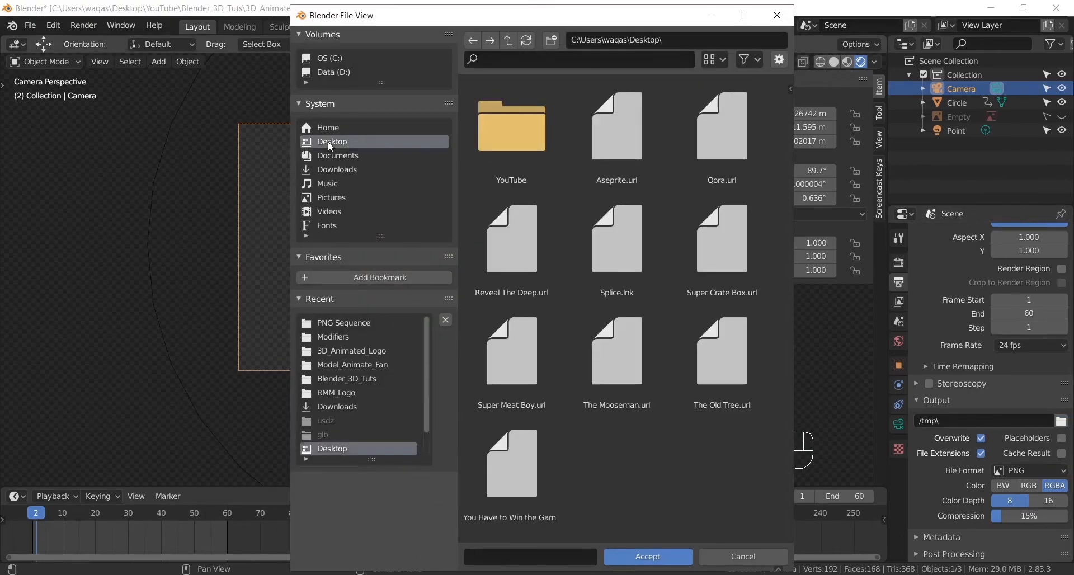
double_click(516, 132)
double_click(517, 133)
double_click(538, 130)
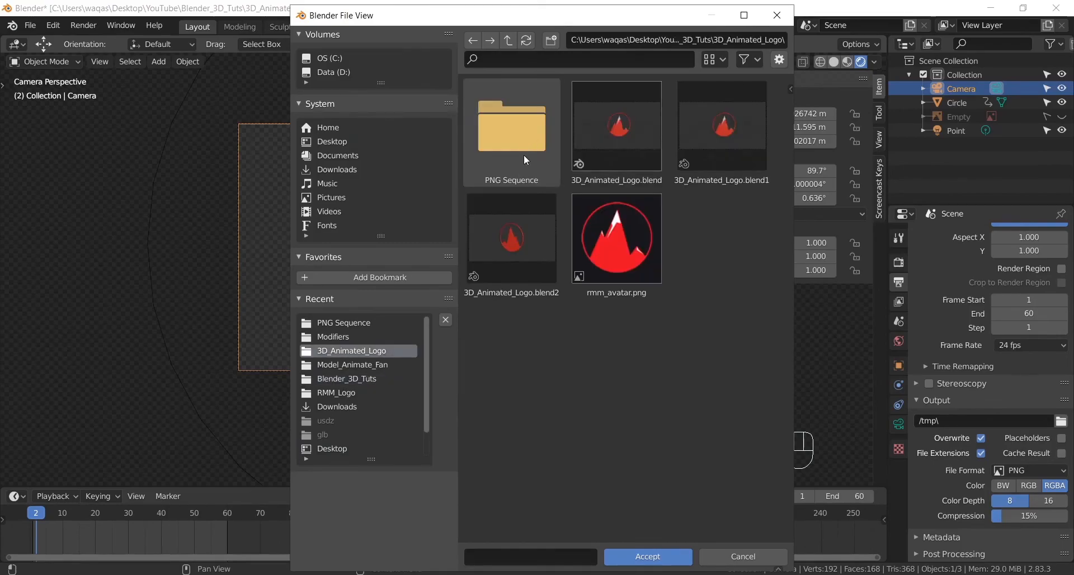
double_click(530, 136)
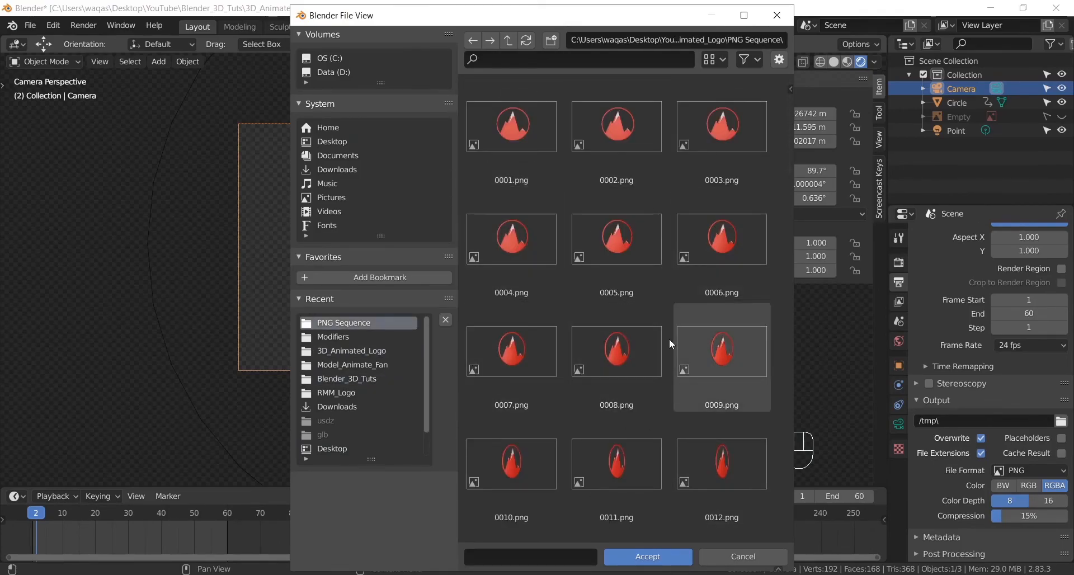
click(678, 557)
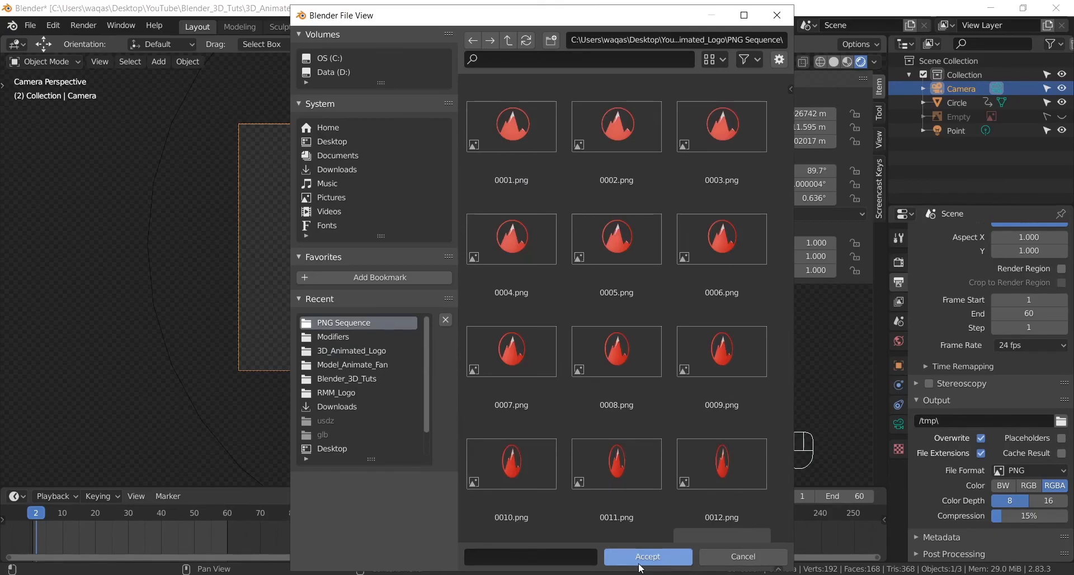
click(644, 560)
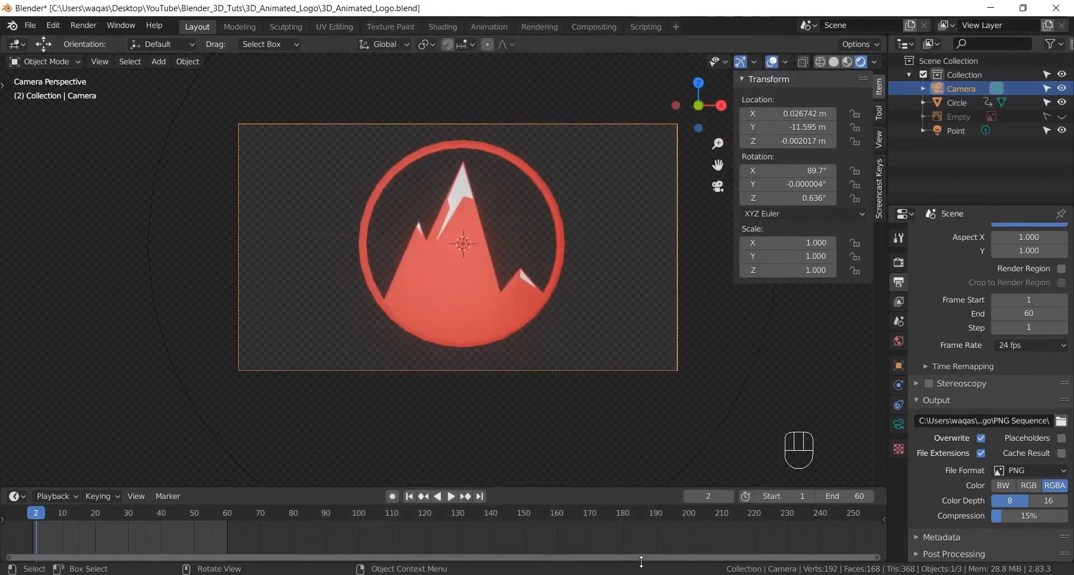
- Try an end frame of 100 for the animation, and set it back to 60
click(83, 26)
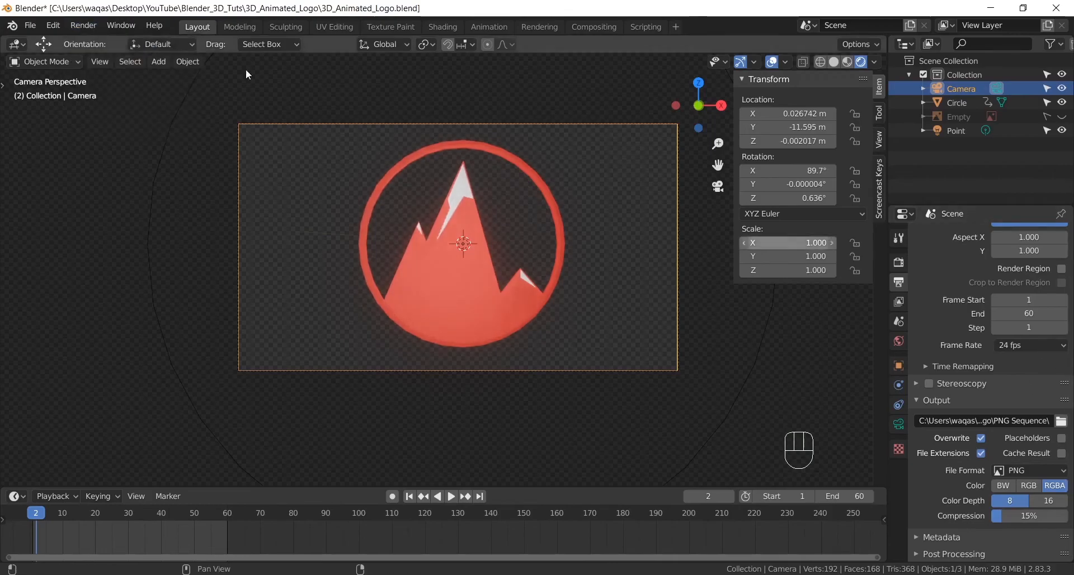
scroll(1023, 403, up, 2)
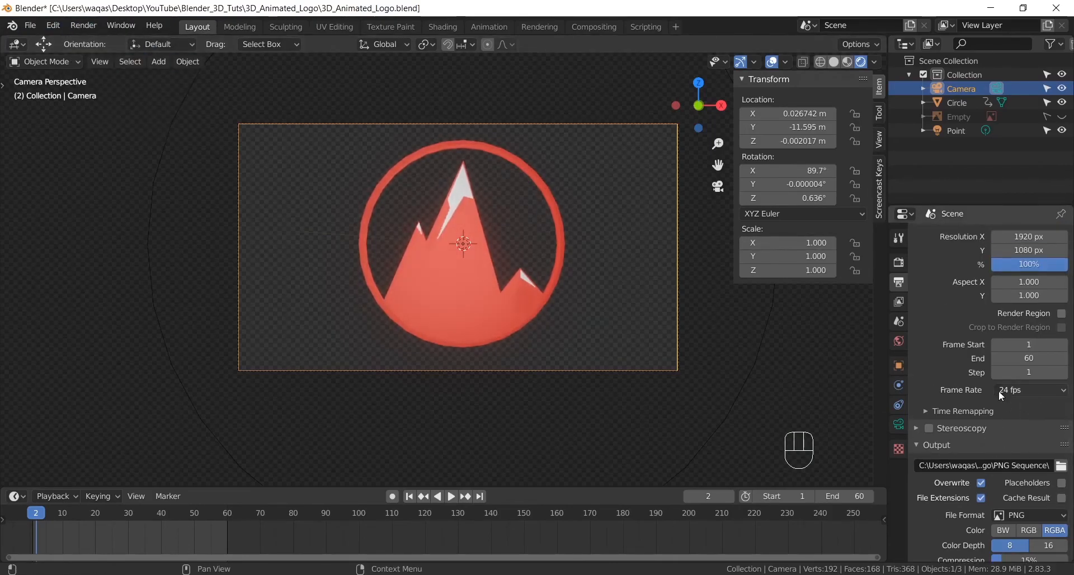
scroll(999, 381, up, 1)
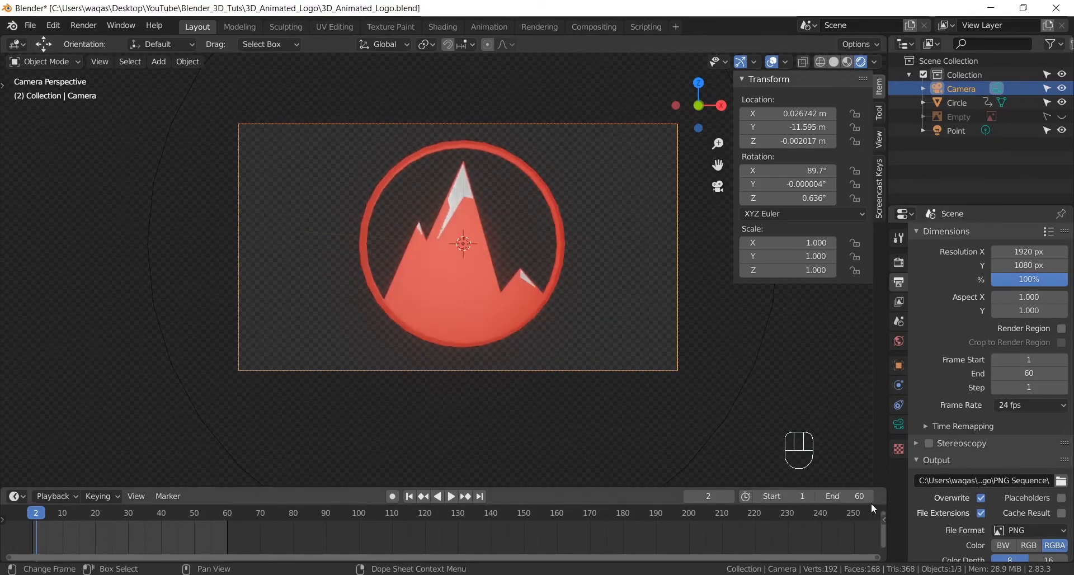
mouse_move(837, 495)
mouse_down()
mouse_move(895, 496)
mouse_move(844, 495)
mouse_move(869, 495)
mouse_up()
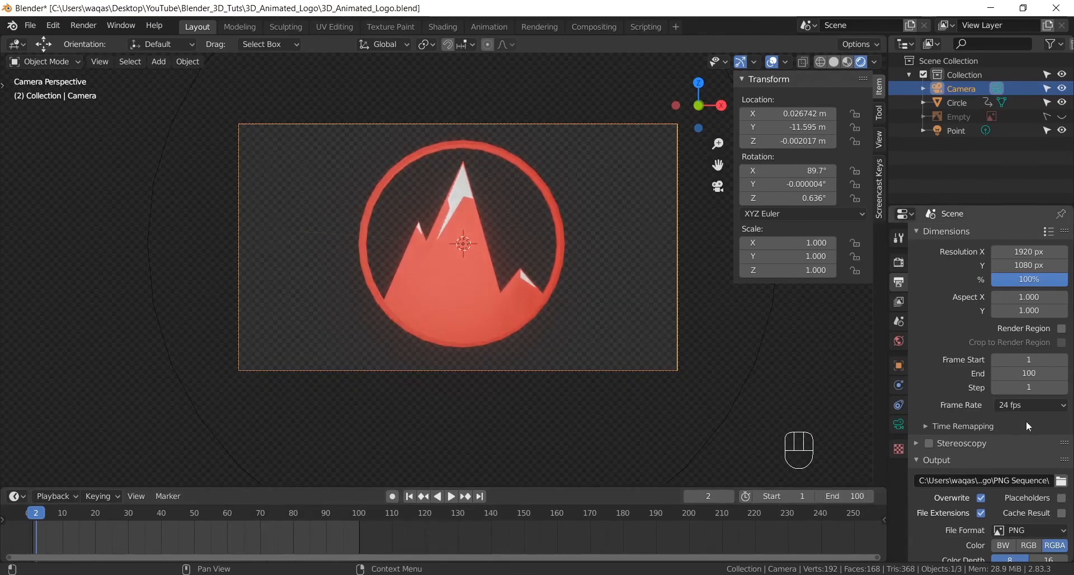
click(848, 496)
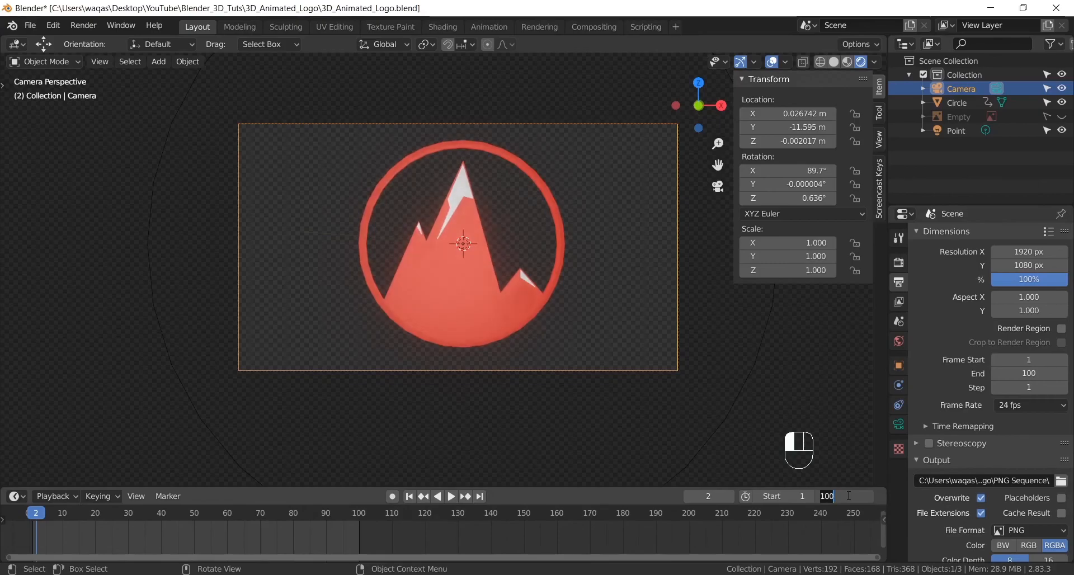
text(60)
key(Return)
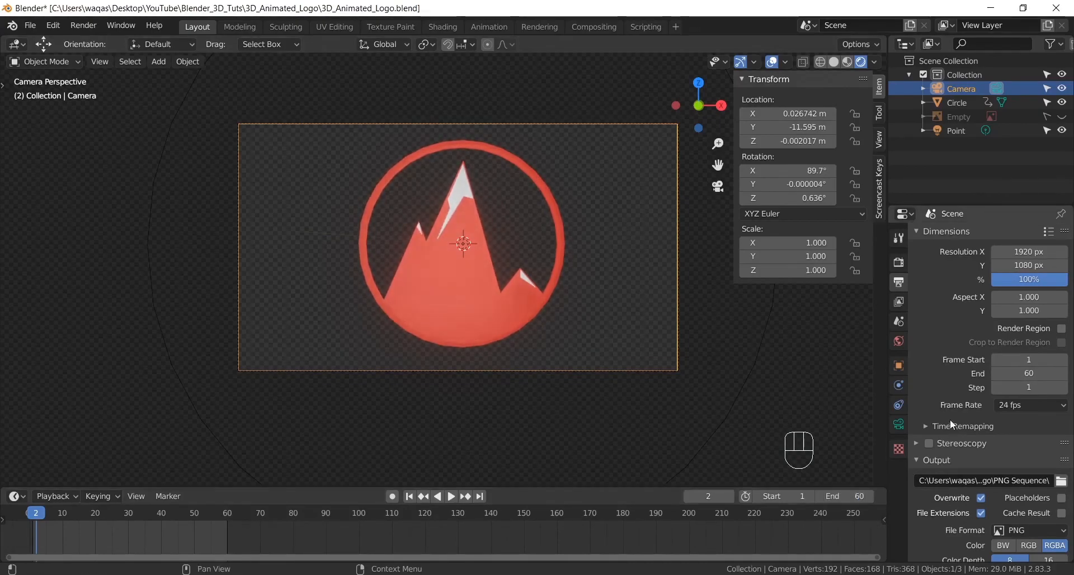
- Render the full logo animation to the output folder
click(84, 25)
click(92, 56)
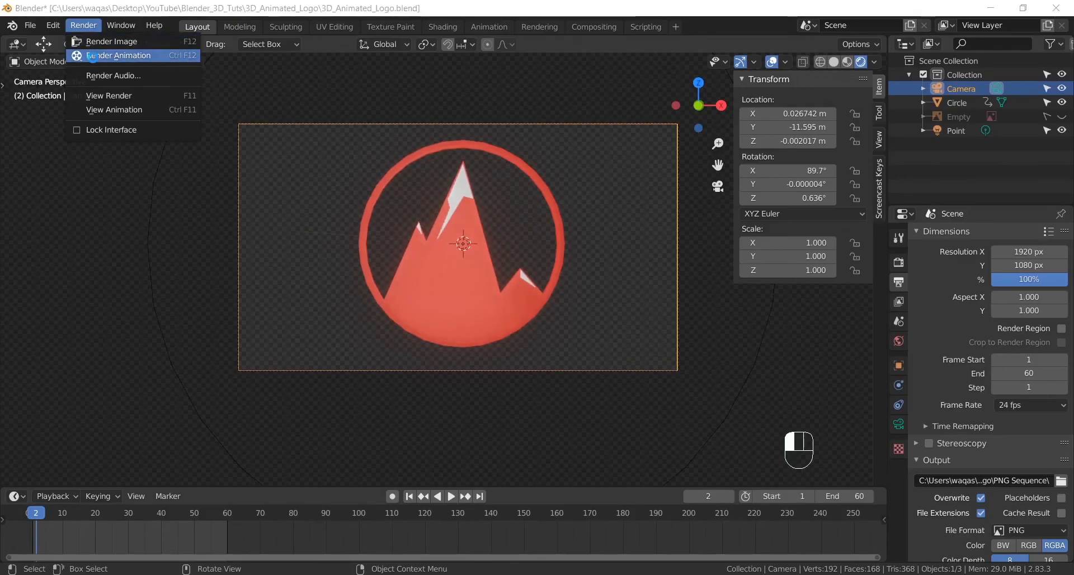